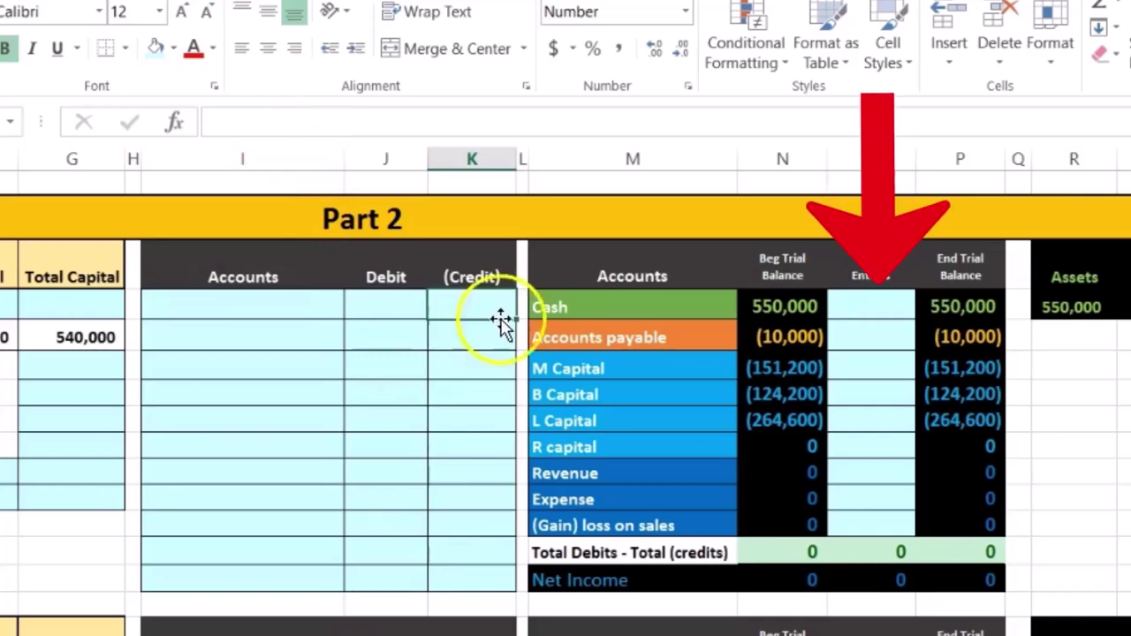
Step: Review the Part 2 trial balance accounts, covering cash, accounts payable, the four partner capital accounts and revenue
{"action": "left_click", "coordinate": [858, 314]}
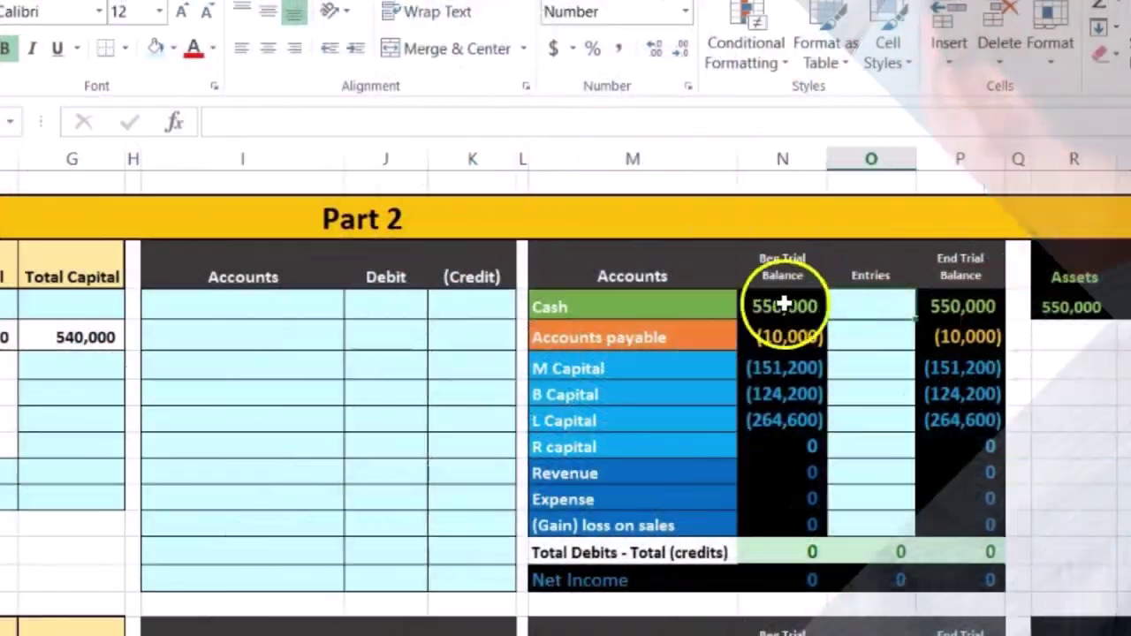
{"action": "left_click", "coordinate": [712, 304]}
{"action": "left_click", "coordinate": [697, 338]}
{"action": "left_click_drag", "start_coordinate": [772, 371], "coordinate": [776, 444]}
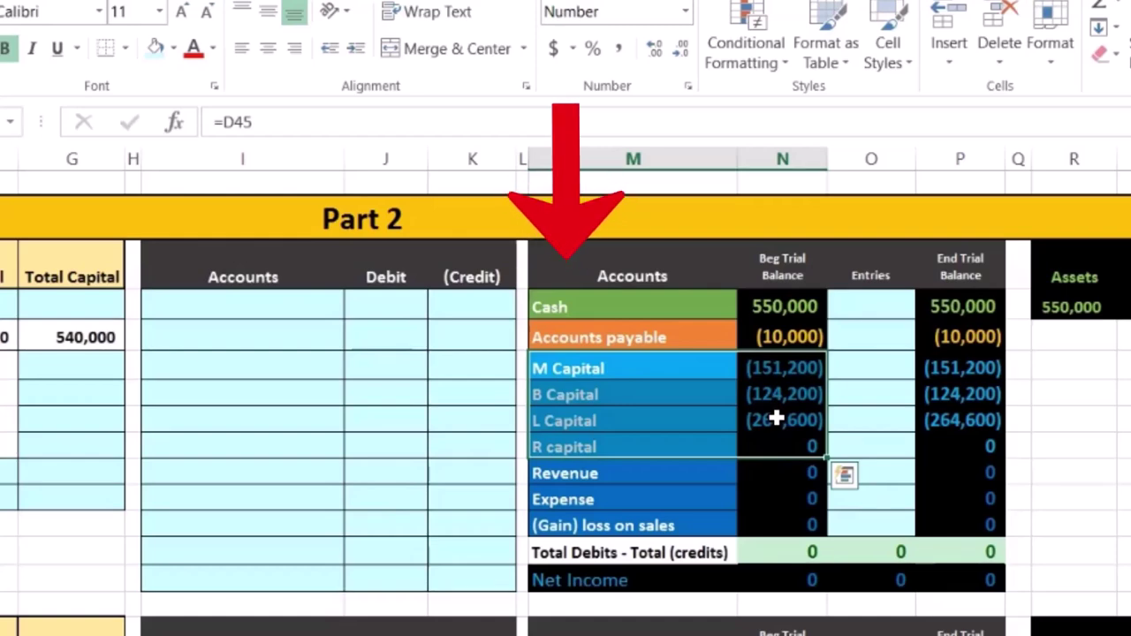
{"action": "left_click_drag", "start_coordinate": [651, 366], "coordinate": [659, 449]}
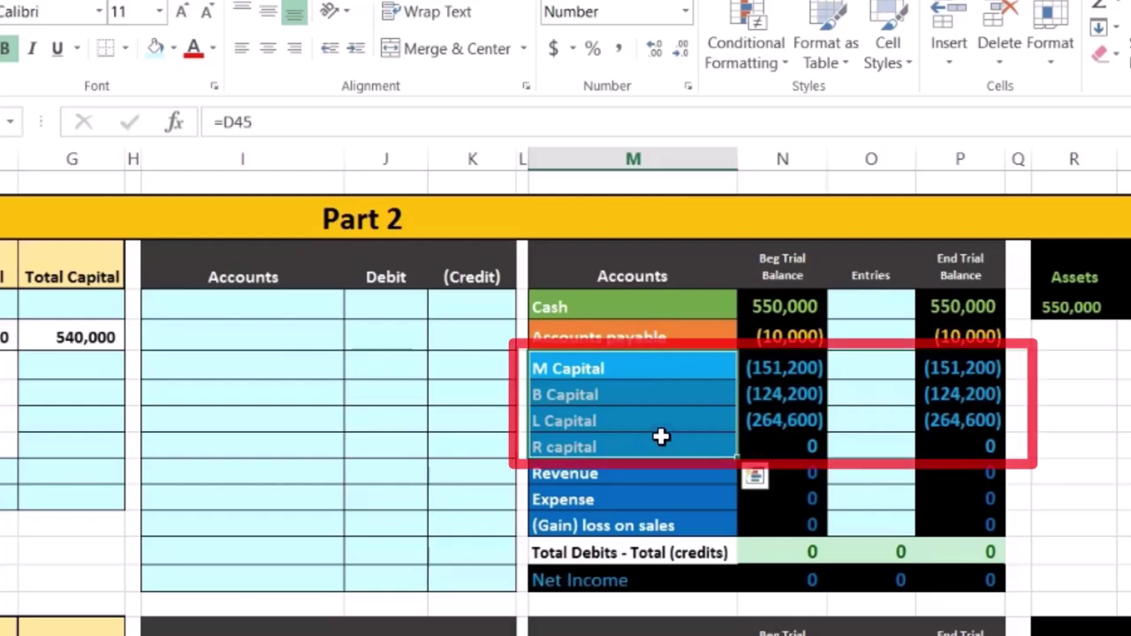
{"action": "left_click", "coordinate": [636, 481]}
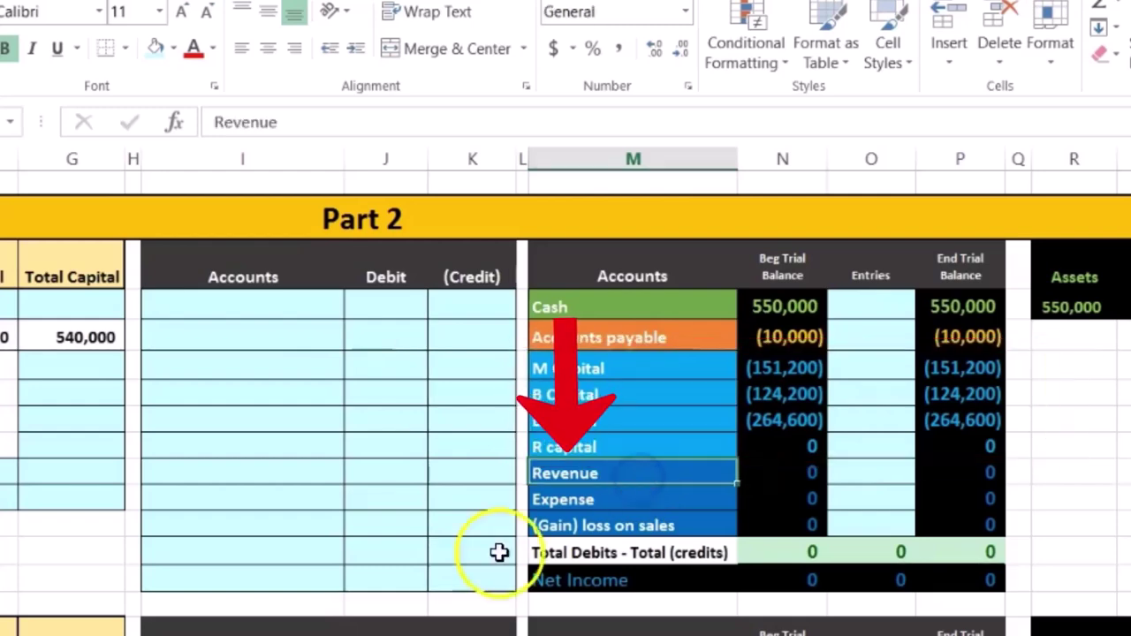
Step: Review the beginning trial balance amounts and inspect the SUM formula in the Total Debits - Total (credits) row
{"action": "left_click", "coordinate": [790, 307]}
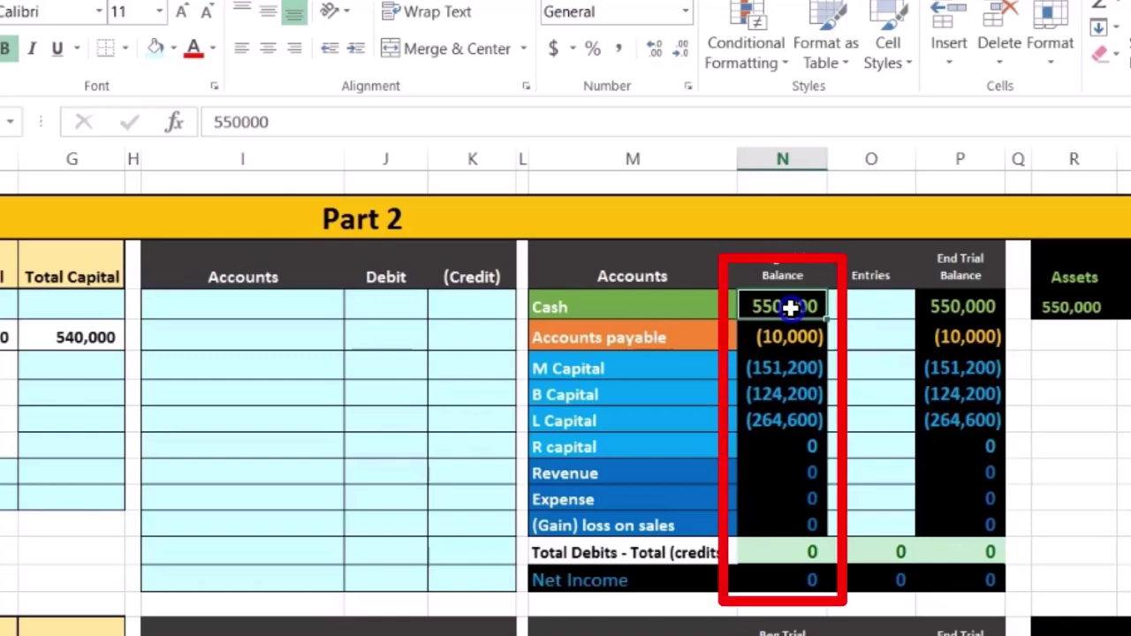
{"action": "left_click_drag", "start_coordinate": [789, 307], "coordinate": [793, 432]}
{"action": "left_click", "coordinate": [791, 553]}
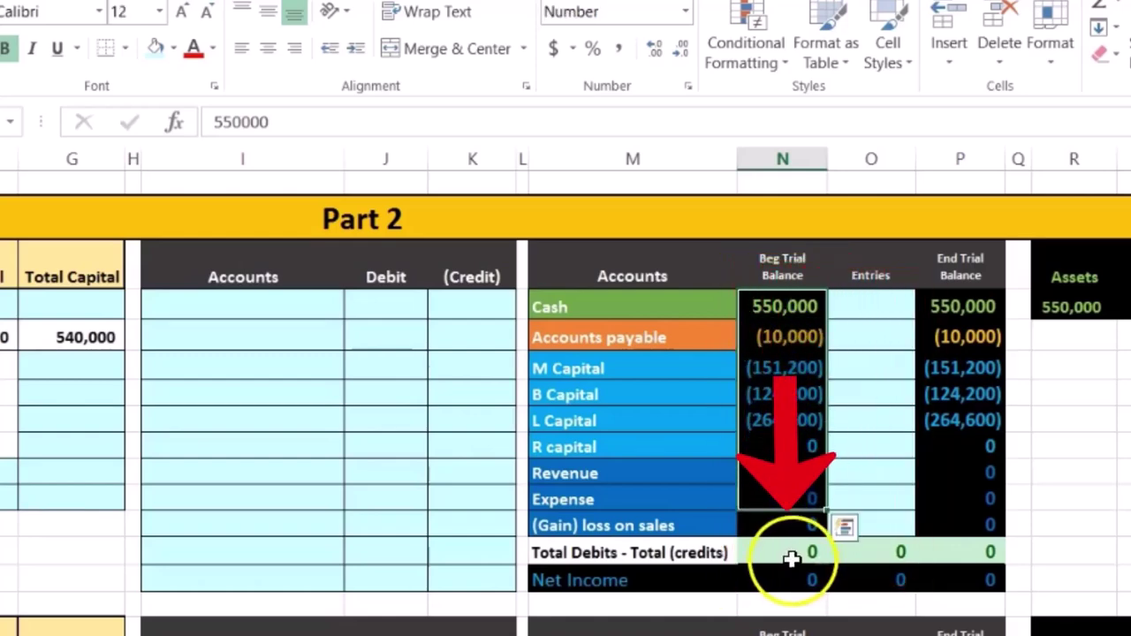
{"action": "key", "text": "alt+equal"}
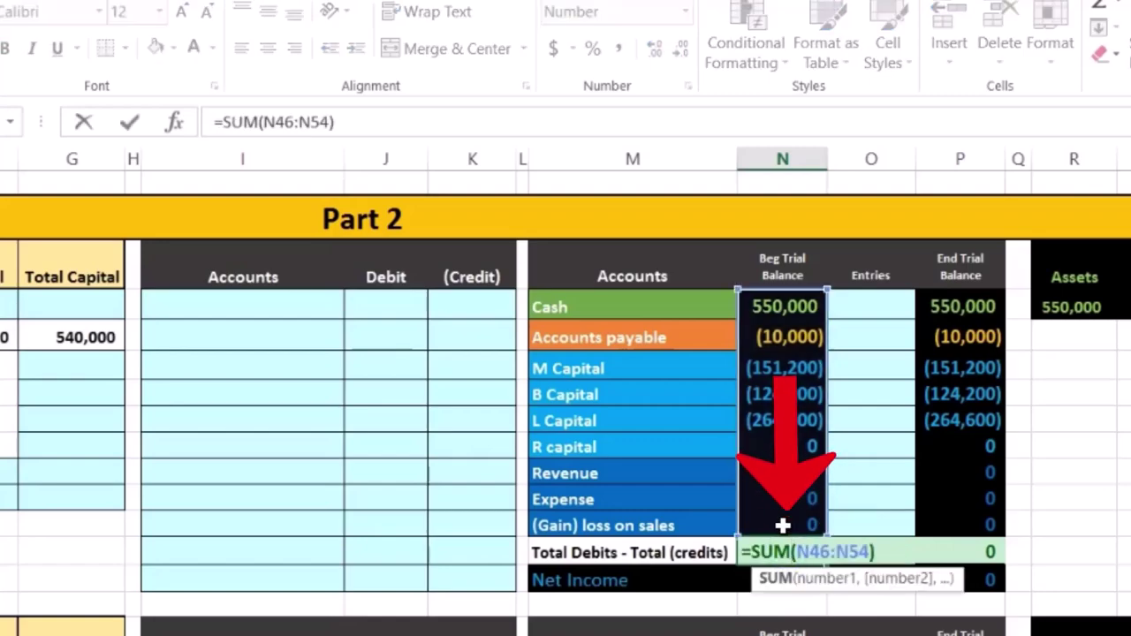
{"action": "key", "text": "Return"}
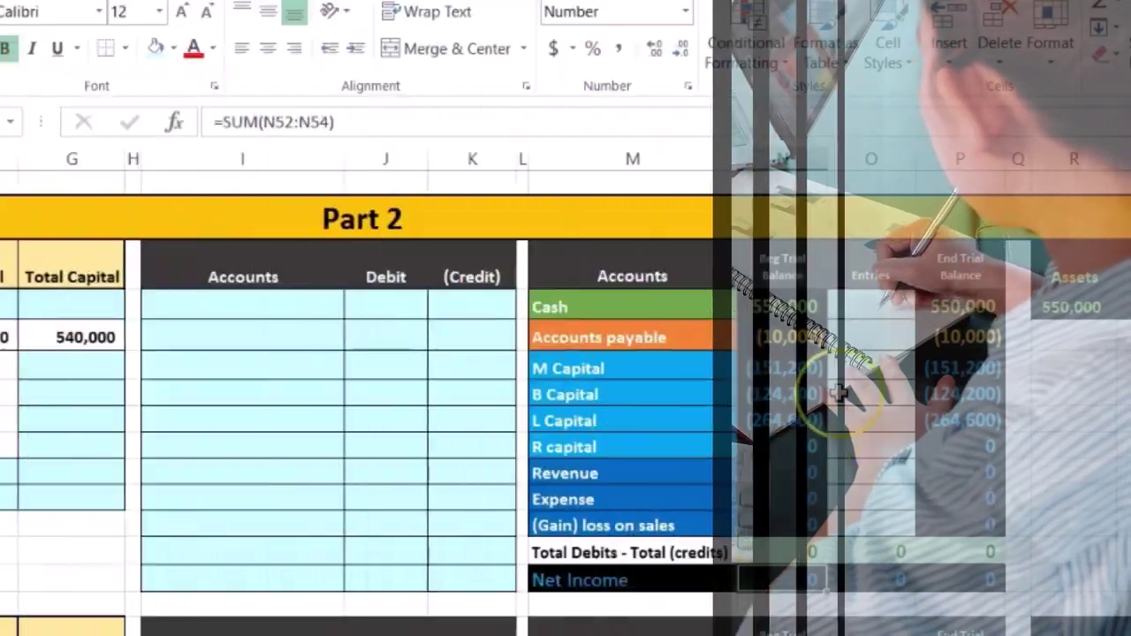
Step: Examine the Entries and End Trial Balance columns and the formulas behind the assets, liabilities and owner's equity equation
{"action": "left_click", "coordinate": [868, 314]}
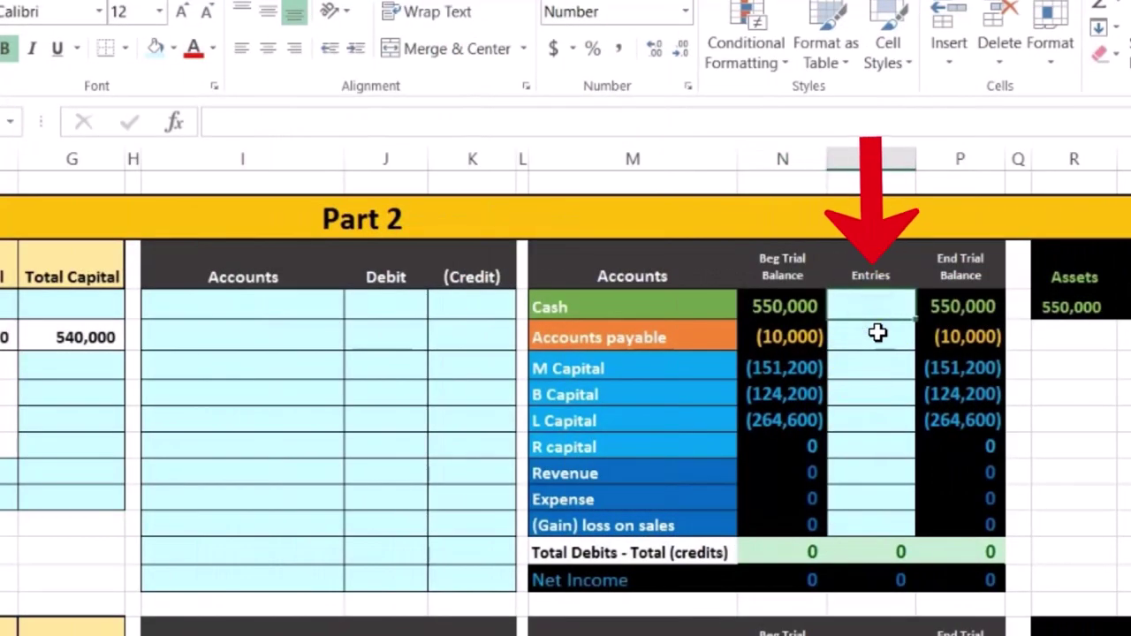
{"action": "key", "text": "Right"}
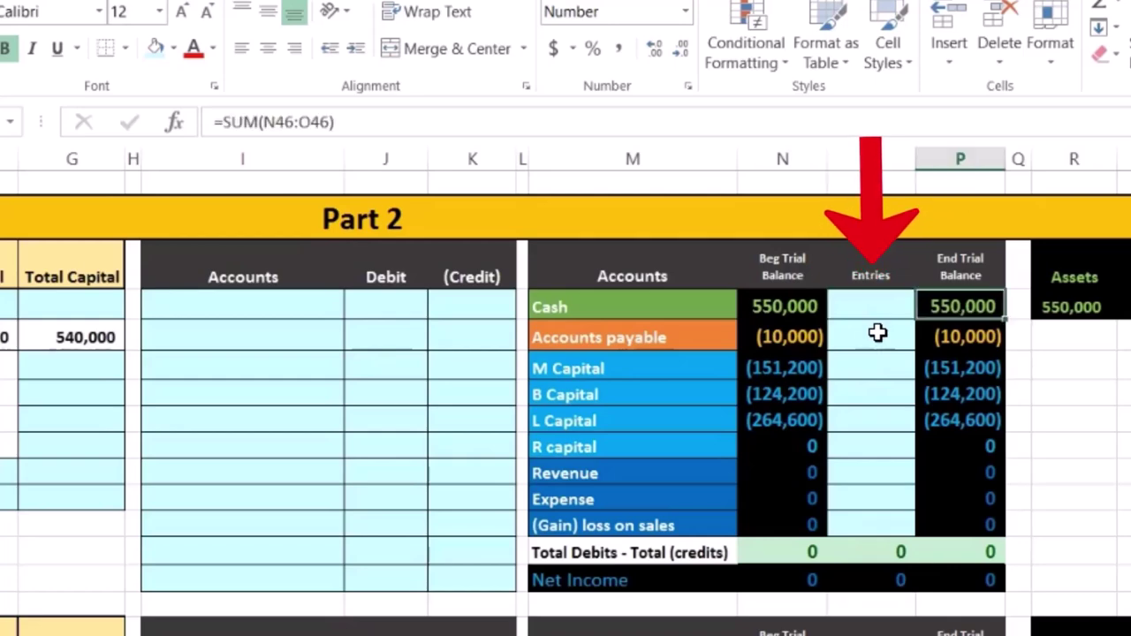
{"action": "key", "text": "Right"}
{"action": "key", "text": "Right"}
{"action": "key", "text": "Right"}
{"action": "key", "text": "Right"}
{"action": "key", "text": "Right"}
{"action": "key", "text": "Right"}
{"action": "key", "text": "Right"}
{"action": "key", "text": "Right"}
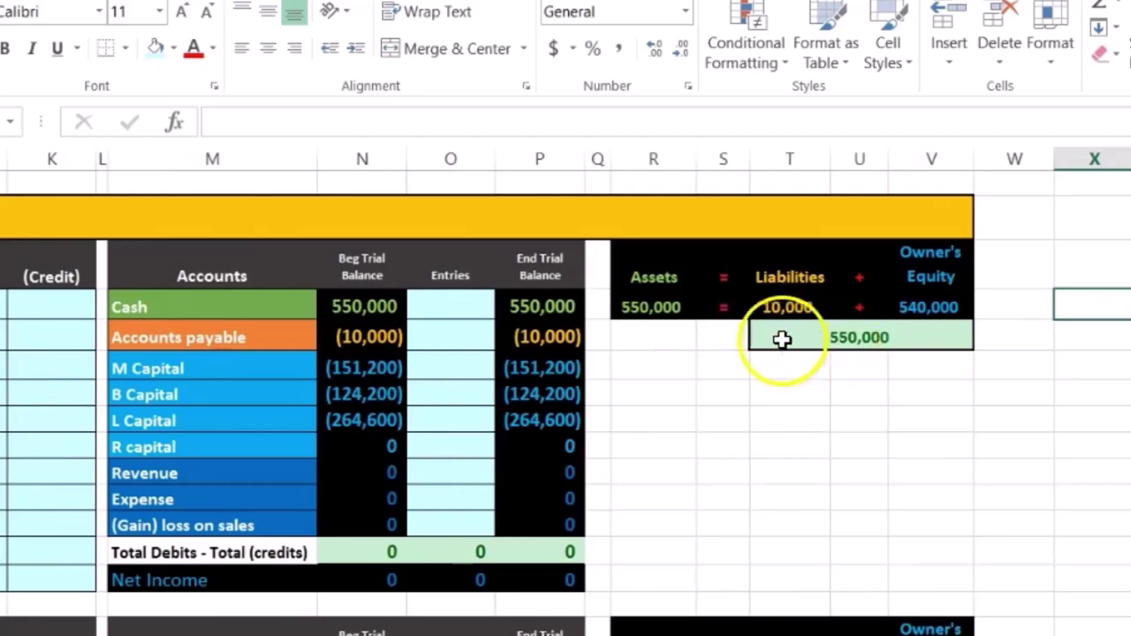
{"action": "double_click", "coordinate": [651, 307]}
{"action": "key", "text": "Return"}
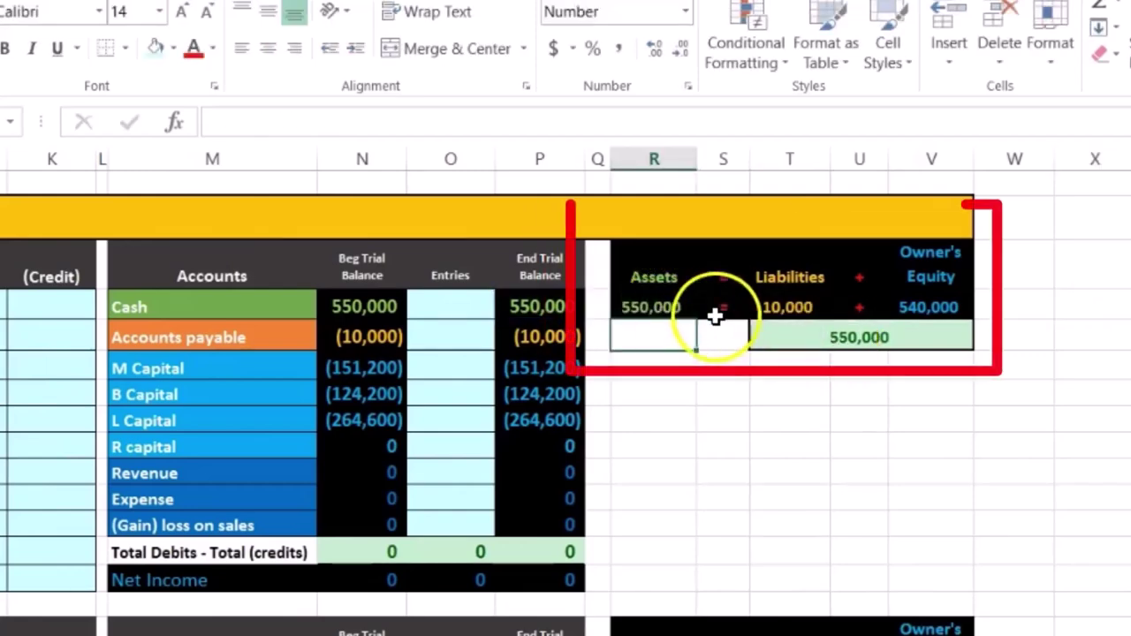
{"action": "left_click", "coordinate": [753, 306]}
{"action": "double_click", "coordinate": [752, 305]}
{"action": "key", "text": "Return"}
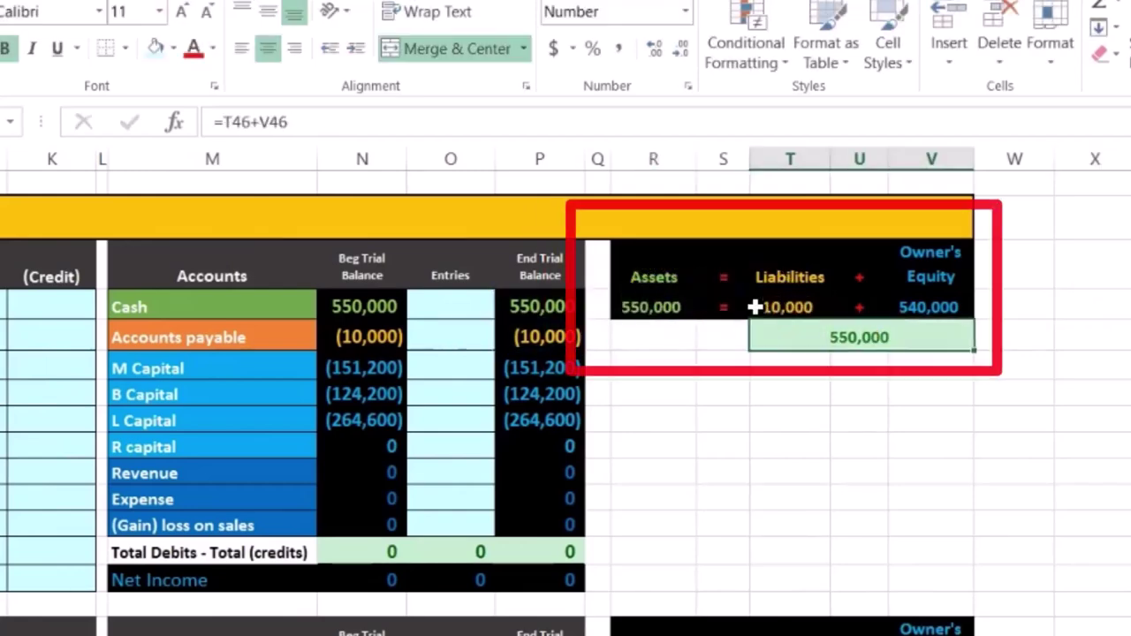
{"action": "left_click", "coordinate": [930, 307]}
{"action": "double_click", "coordinate": [927, 305]}
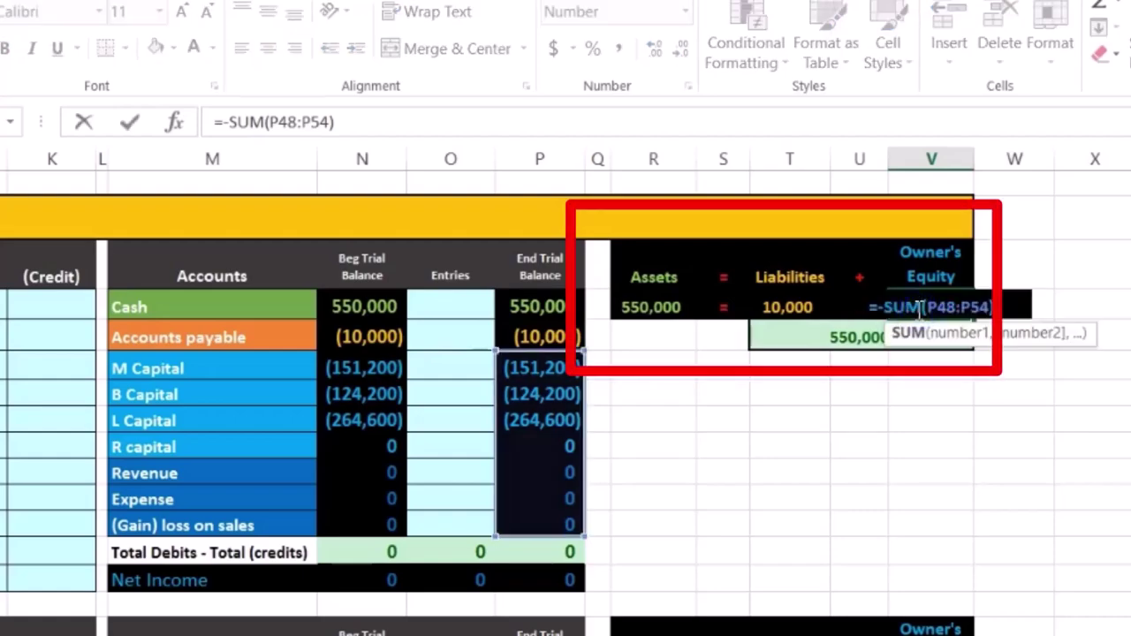
{"action": "key", "text": "Return"}
Step: Calculate M Capital's income and loss ratio in D46 with =3/(3+2+5) and format it as a percentage
{"action": "key", "text": "Left"}
{"action": "key", "text": "Left"}
{"action": "key", "text": "Left"}
{"action": "key", "text": "Left"}
{"action": "key", "text": "Left"}
{"action": "key", "text": "Left"}
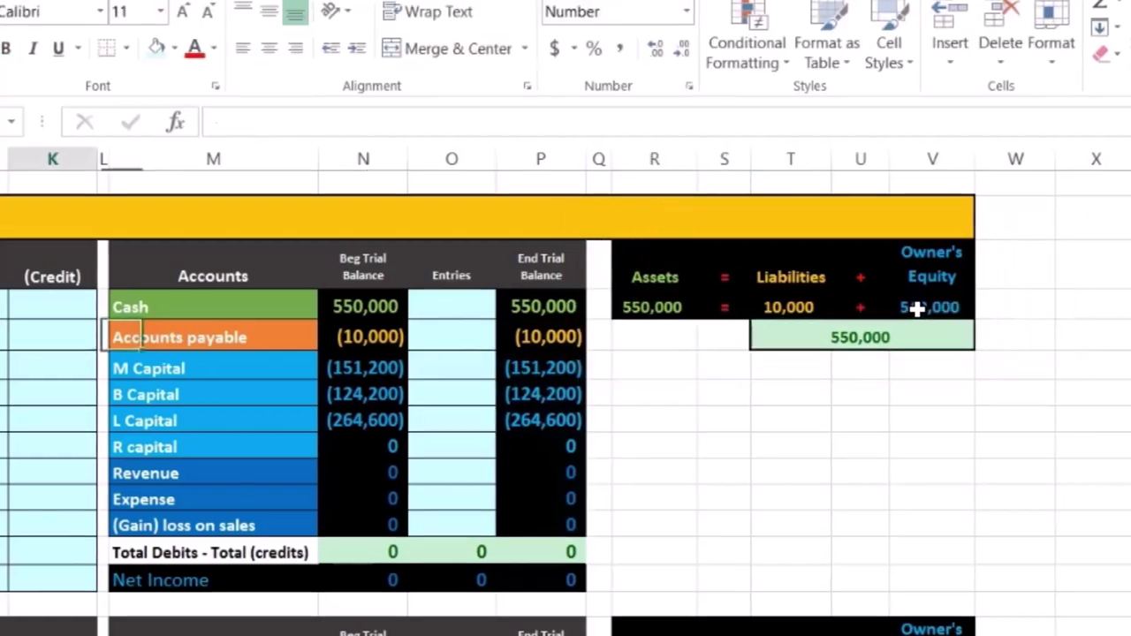
{"action": "key", "text": "Home"}
{"action": "key", "text": "Down"}
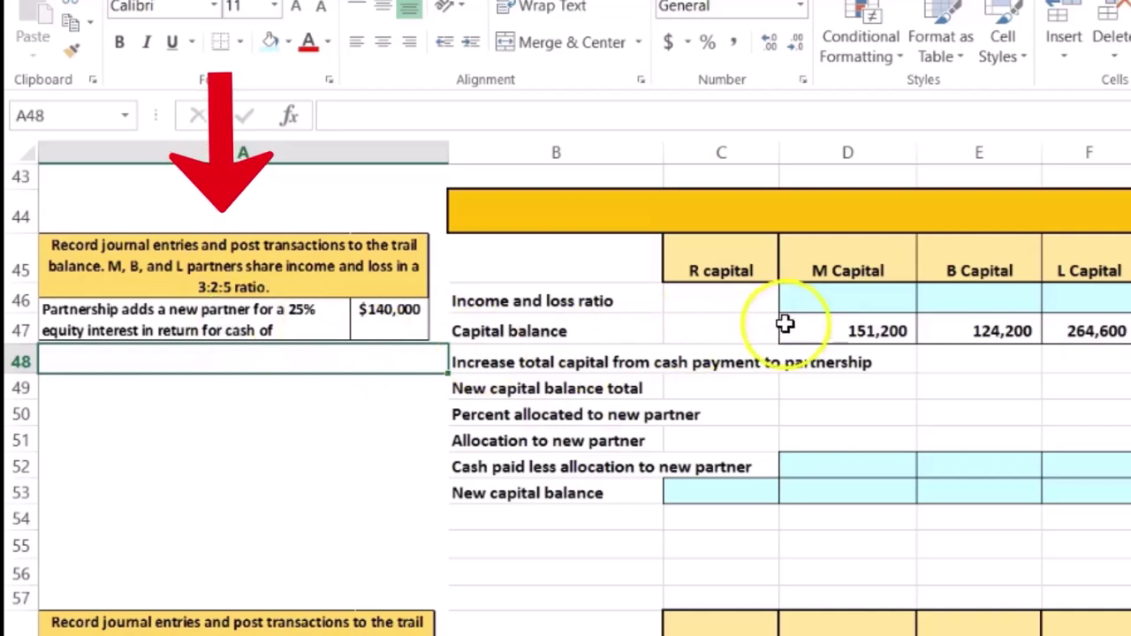
{"action": "left_click", "coordinate": [830, 302]}
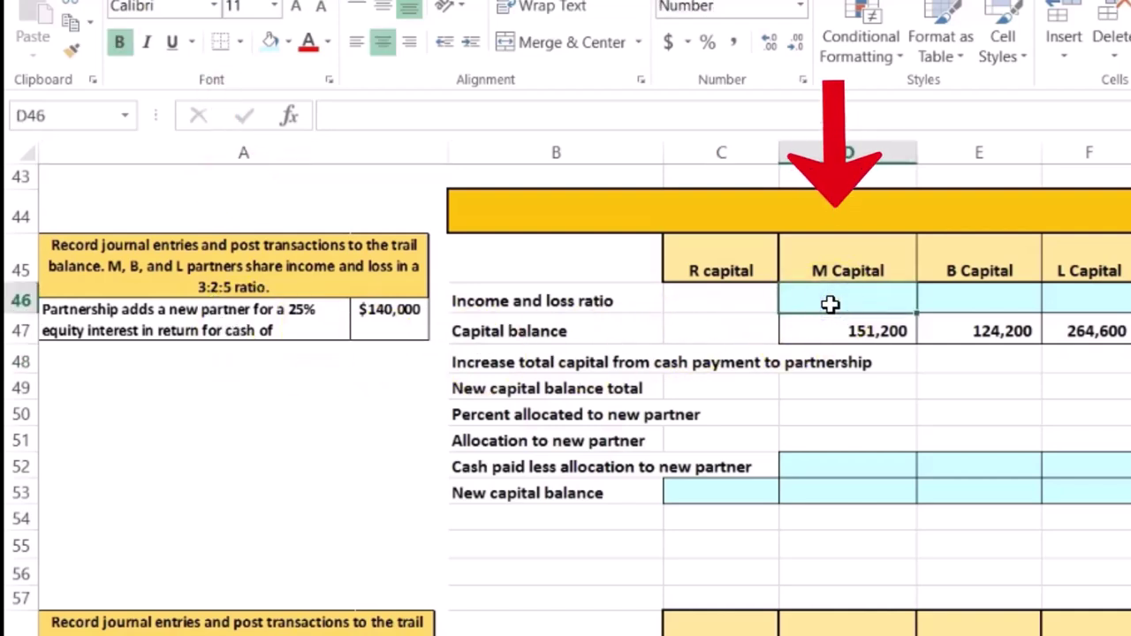
{"action": "type", "text": "="}
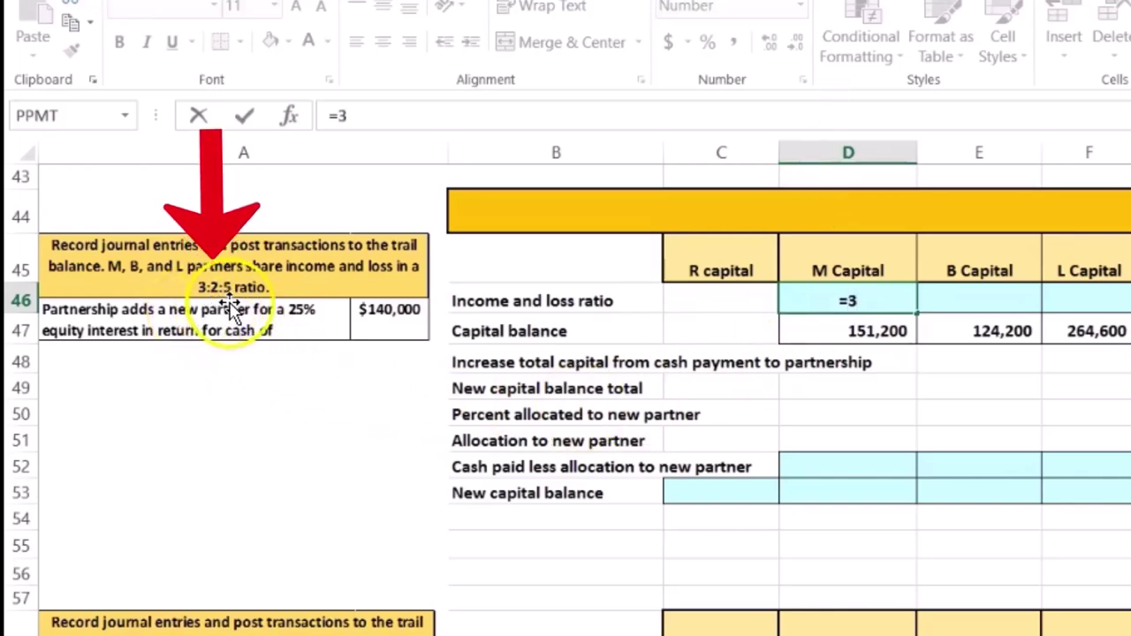
{"action": "type", "text": "3/(3+2+5"}
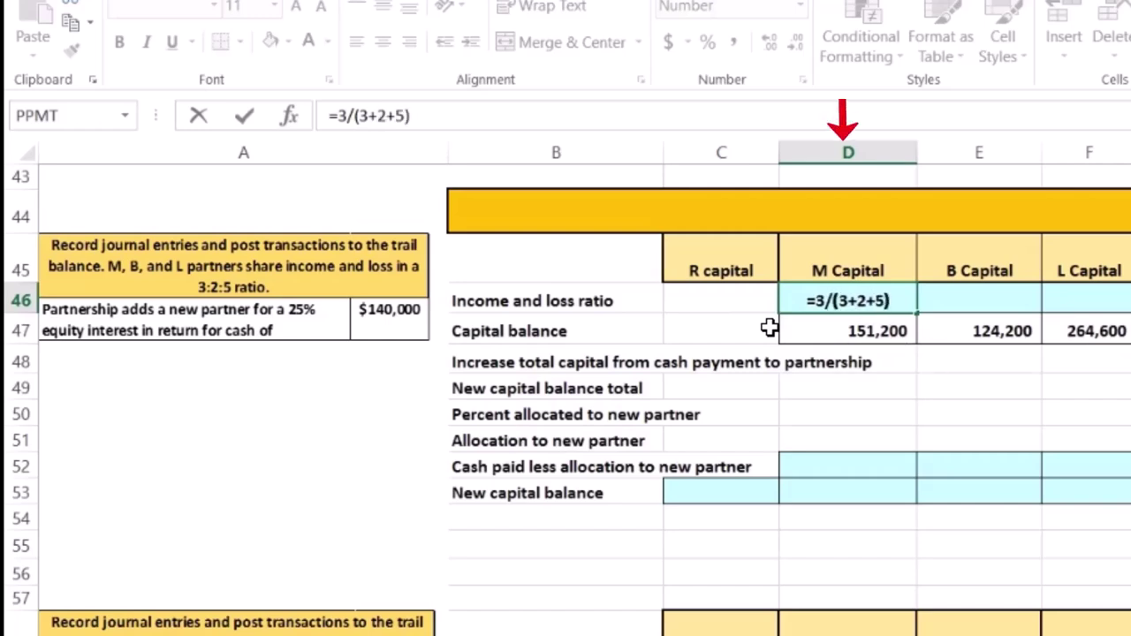
{"action": "key", "text": "Return"}
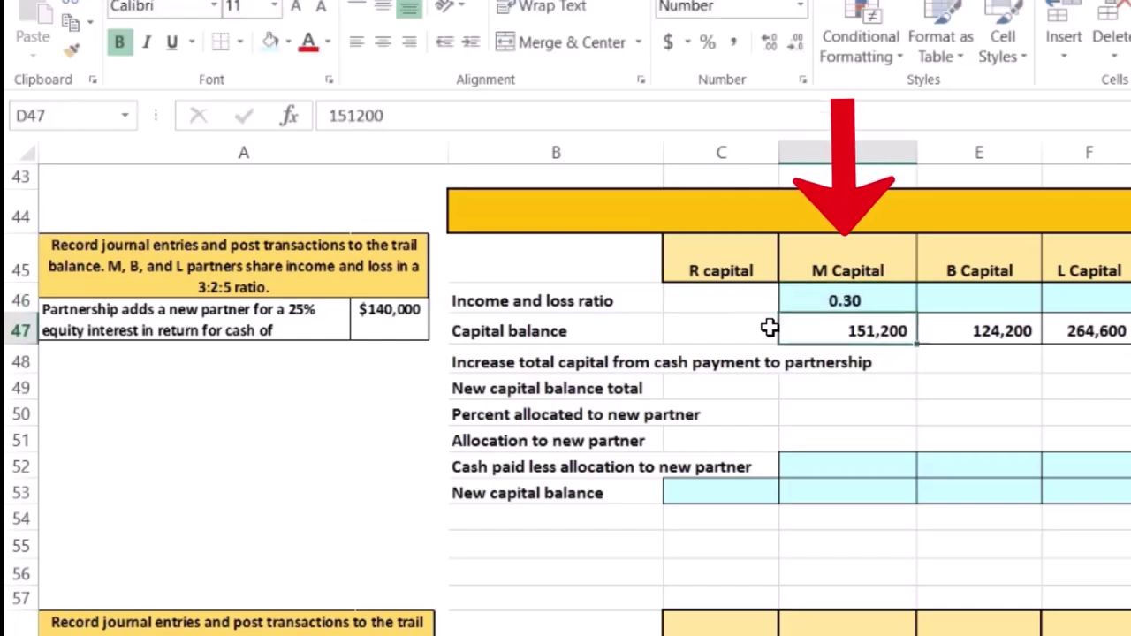
{"action": "key", "text": "Up"}
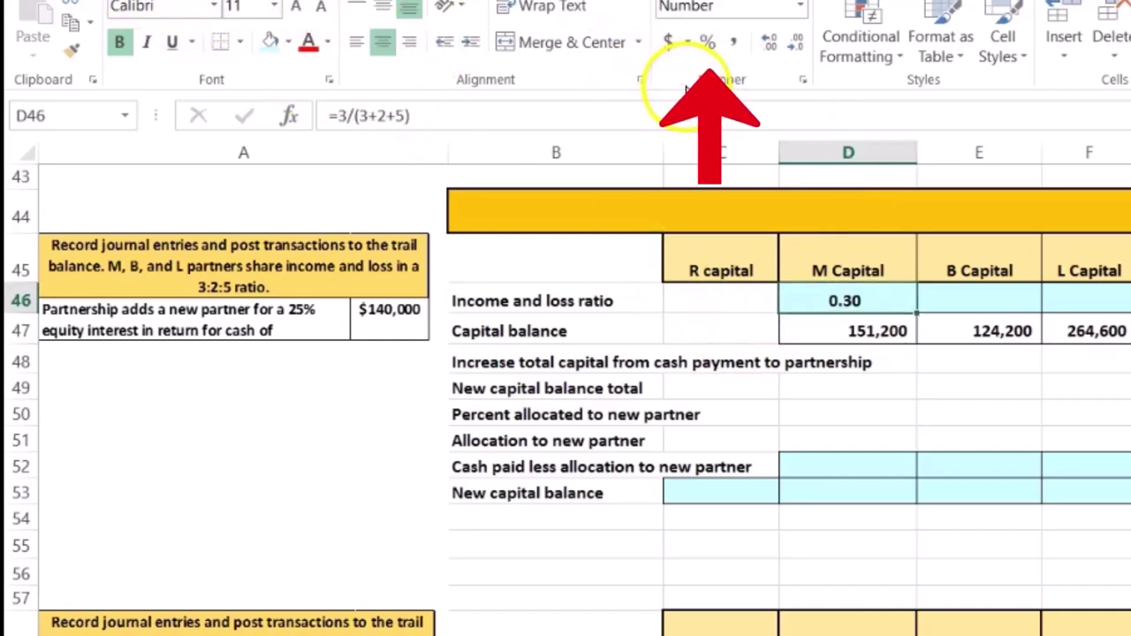
{"action": "left_click", "coordinate": [707, 42]}
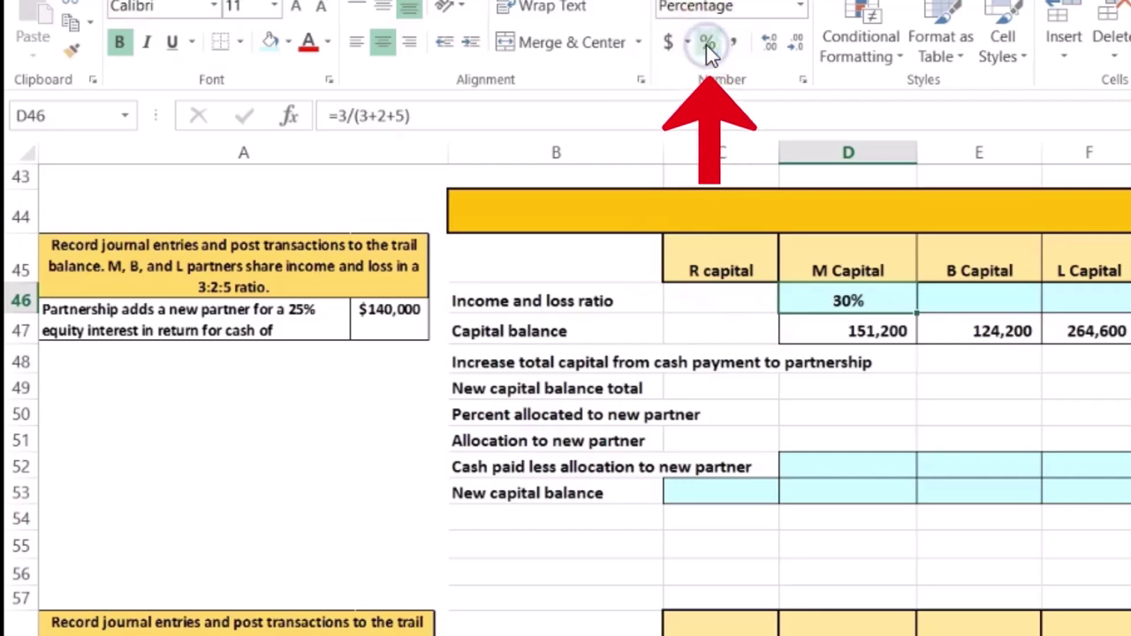
Step: Calculate B Capital's income and loss ratio in E46 with =2/(3+2+5) and format it as a percentage
{"action": "left_click", "coordinate": [966, 305]}
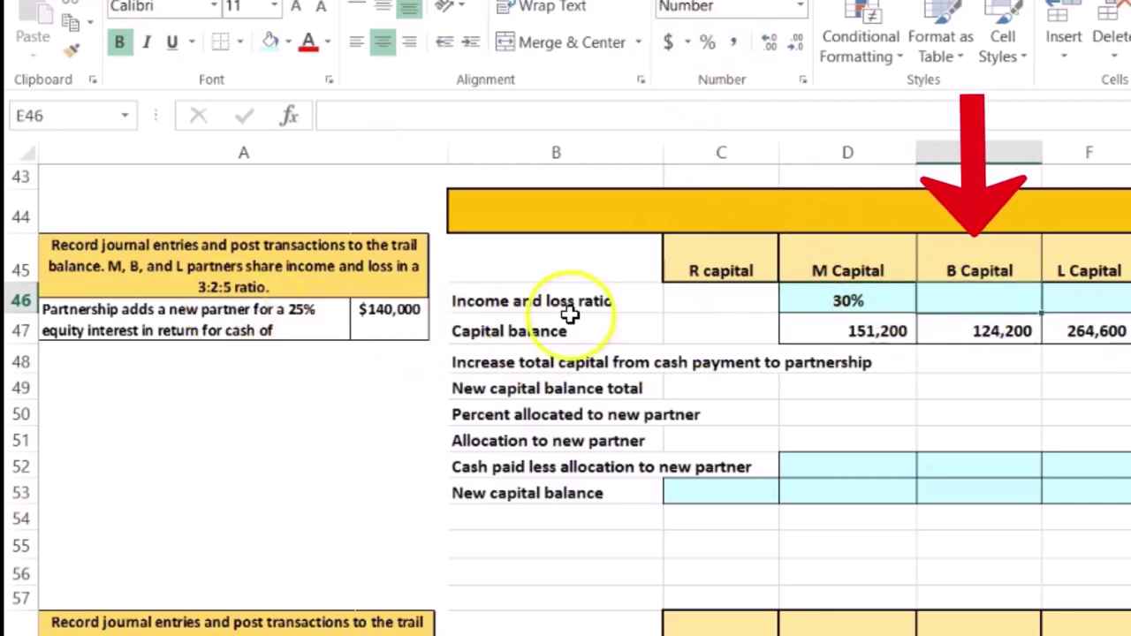
{"action": "type", "text": "=2/(3+2+5"}
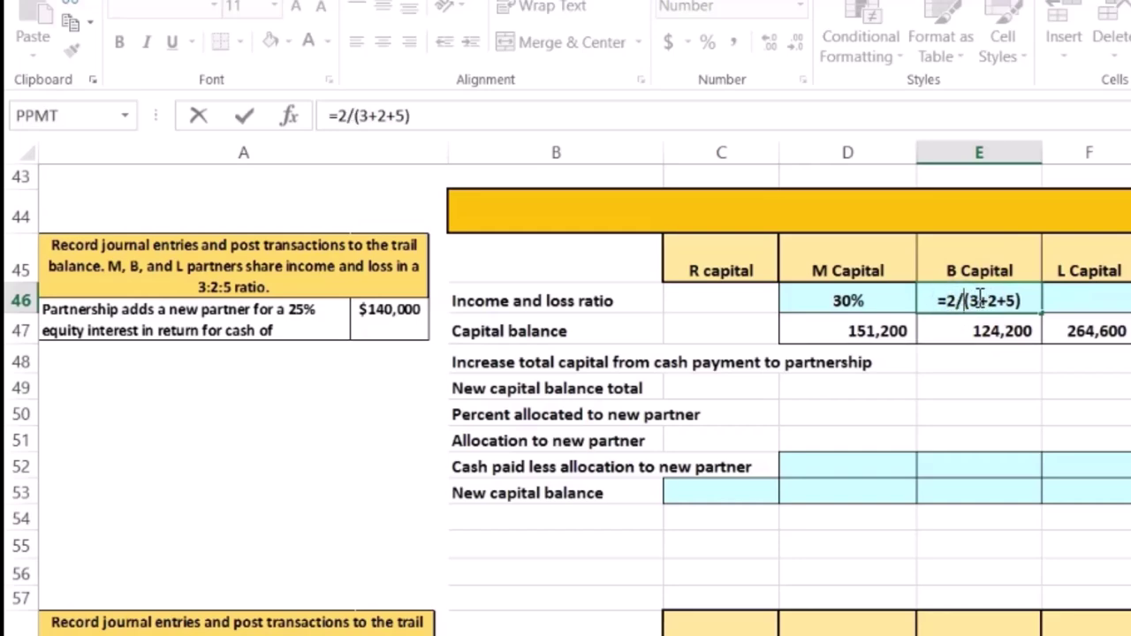
{"action": "key", "text": "Return"}
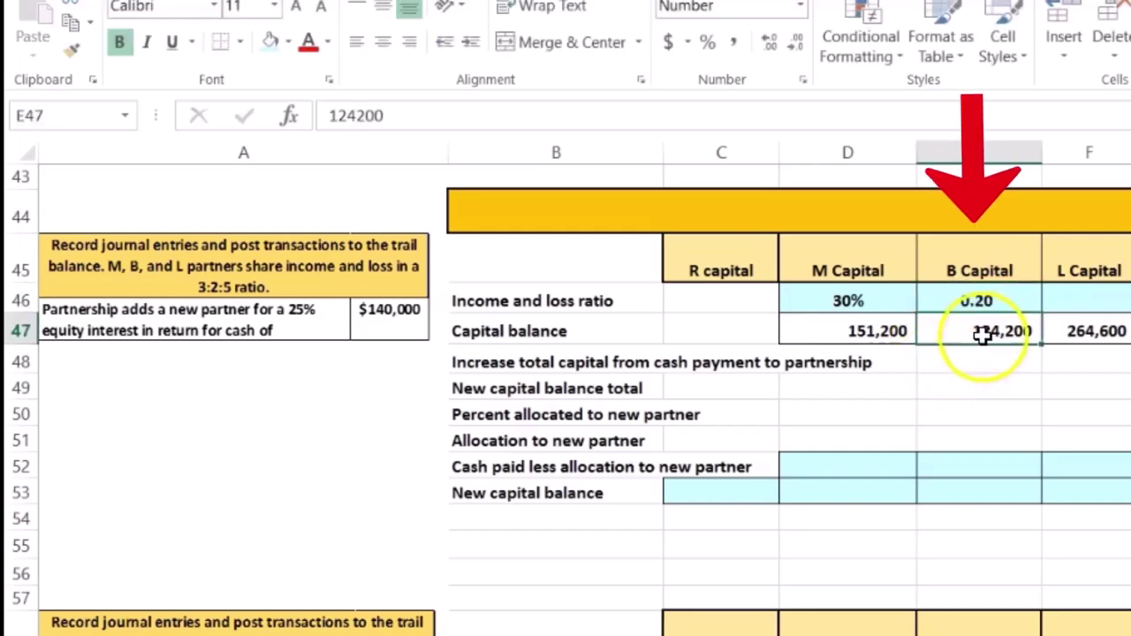
{"action": "left_click", "coordinate": [992, 297]}
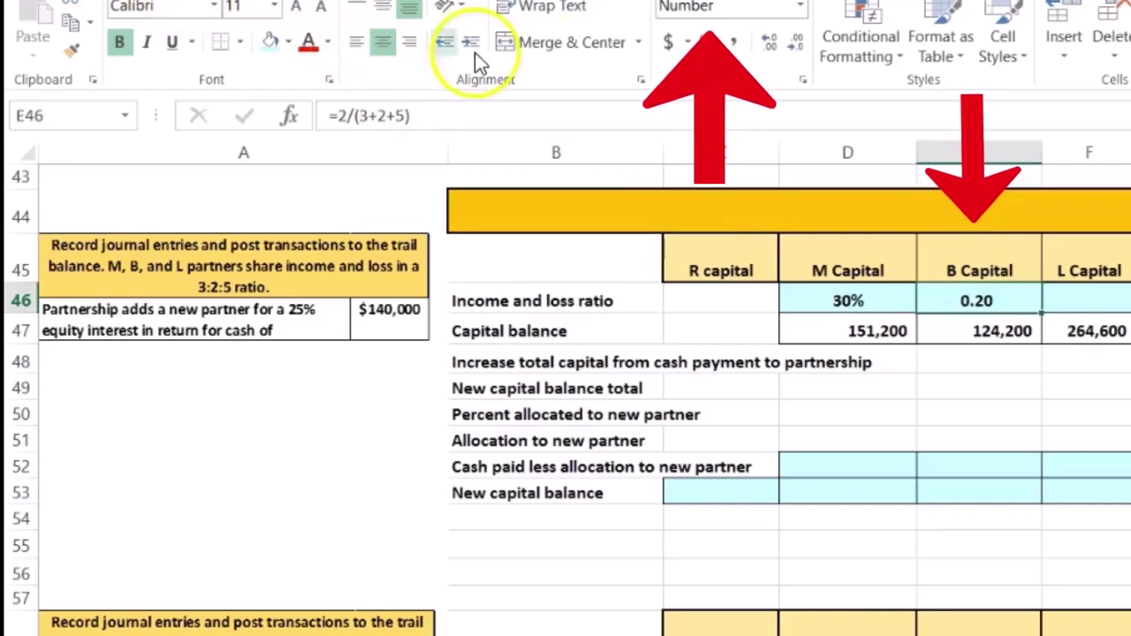
{"action": "left_click", "coordinate": [707, 43]}
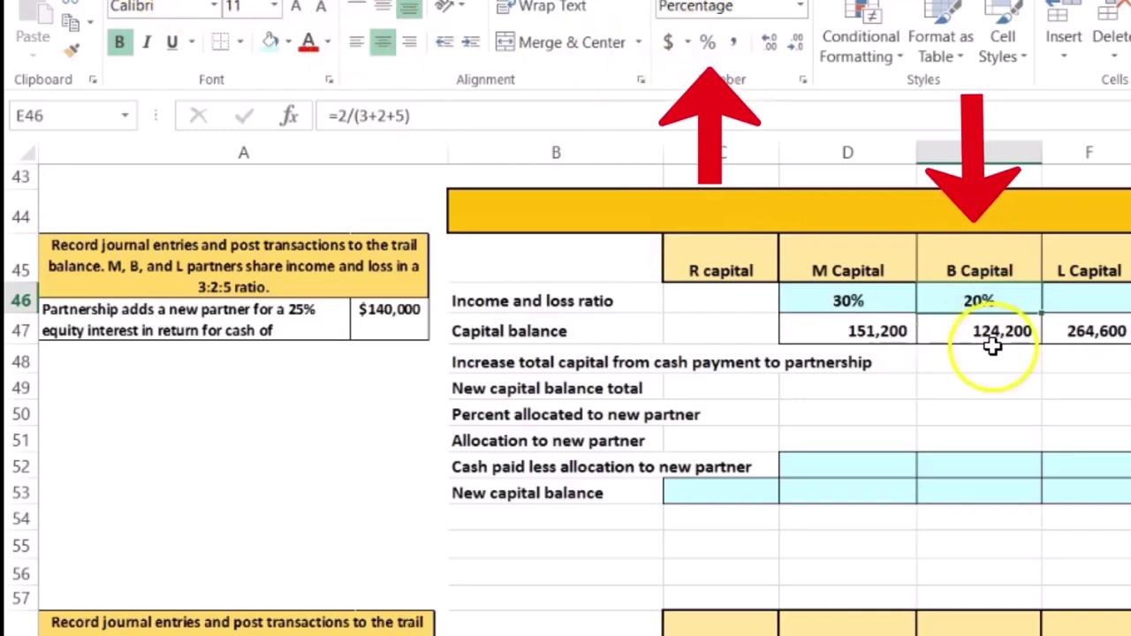
Step: Calculate L Capital's income and loss ratio in F46 with =5/(3+2+5) and format it as a percentage
{"action": "left_click", "coordinate": [1076, 301]}
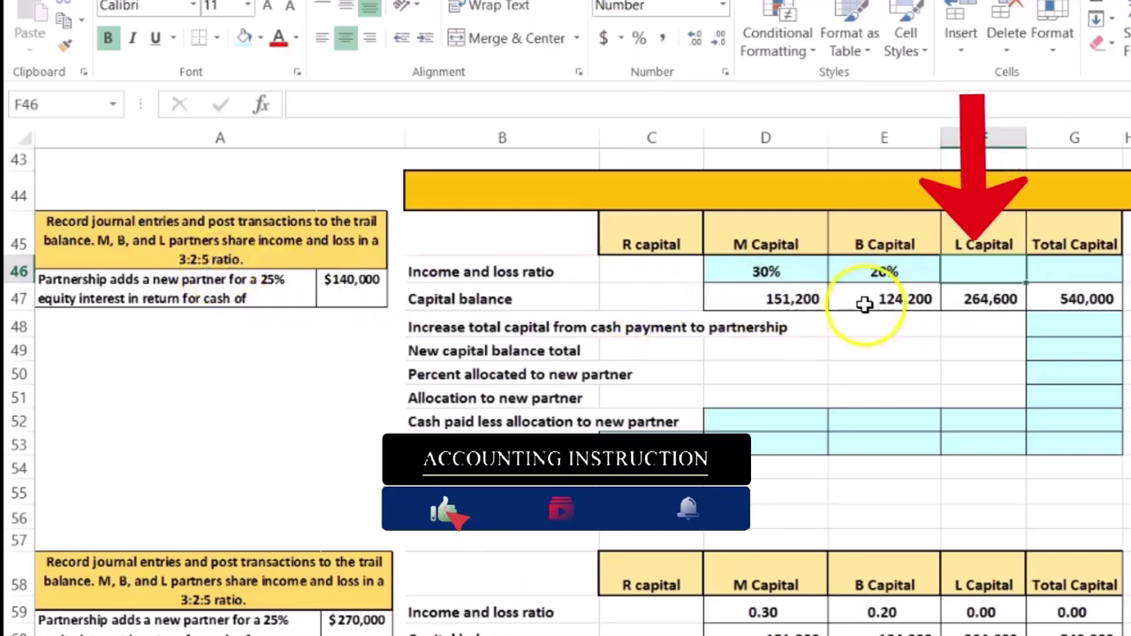
{"action": "type", "text": "="}
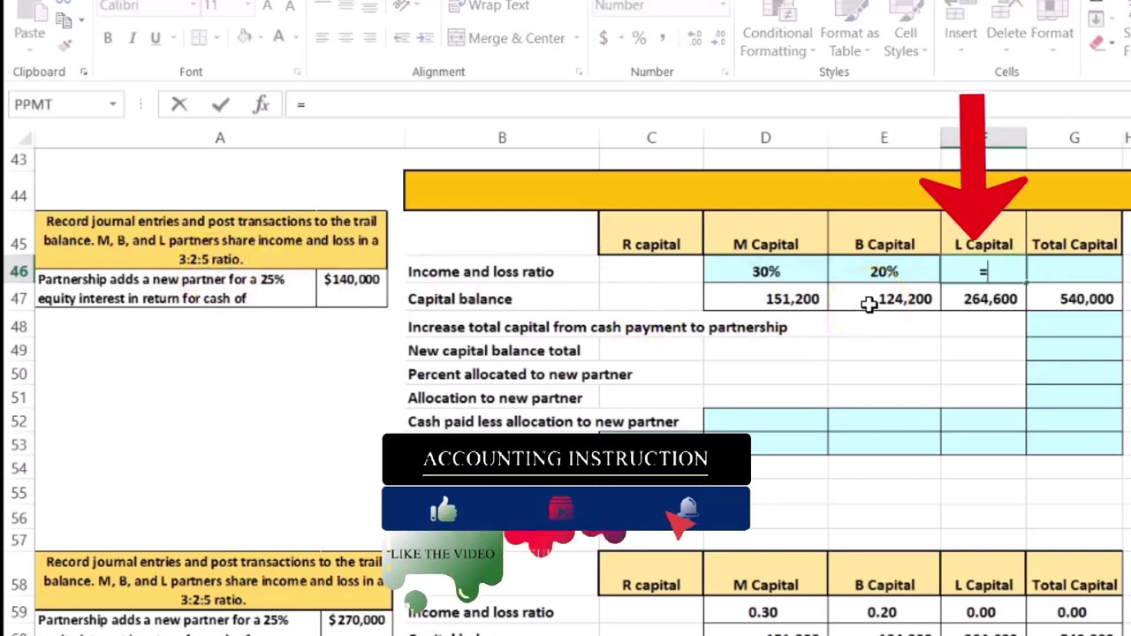
{"action": "type", "text": "5/(3+2+5"}
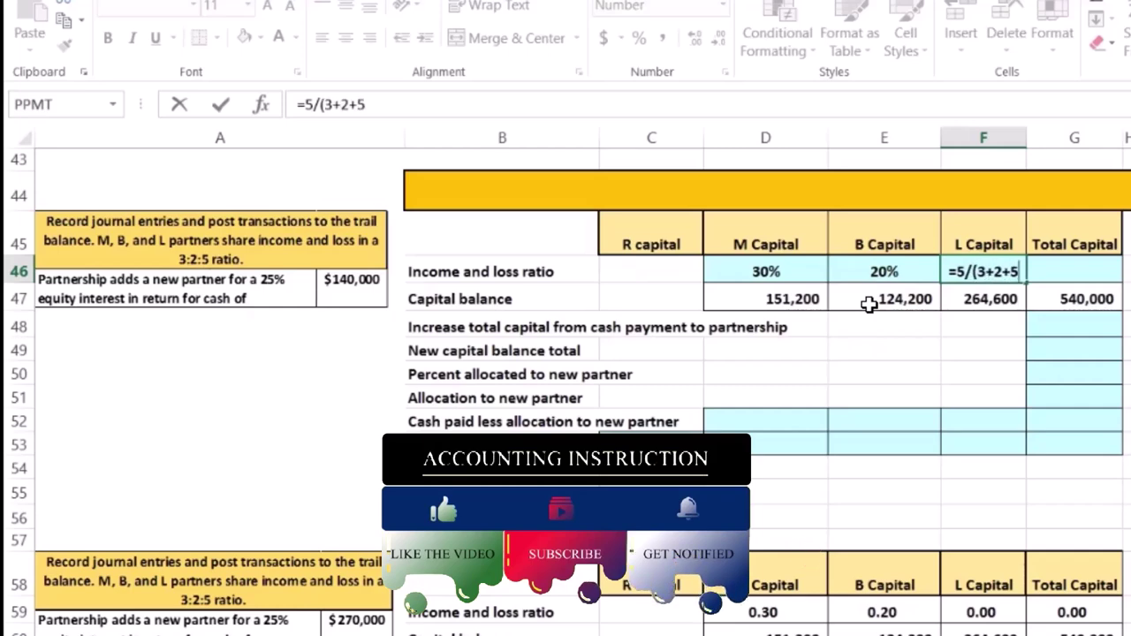
{"action": "key", "text": "Return"}
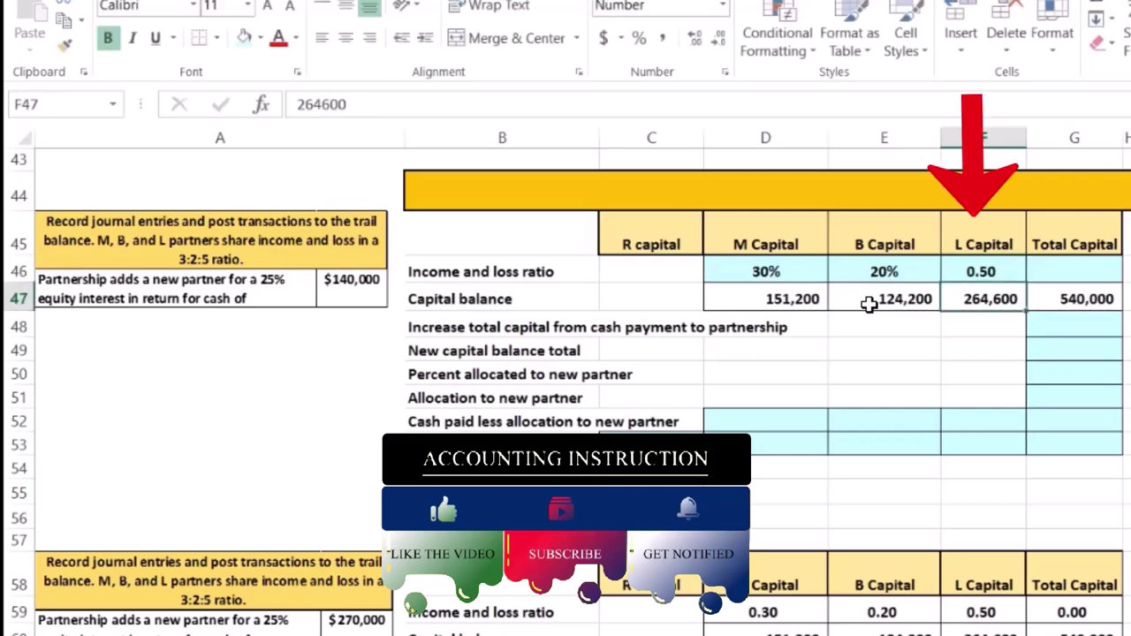
{"action": "left_click", "coordinate": [980, 271]}
{"action": "left_click", "coordinate": [638, 39]}
Step: Total the income and loss ratios in G46 with =SUM(D46:F46) and format the total as a percentage
{"action": "left_click_drag", "start_coordinate": [781, 272], "coordinate": [967, 273]}
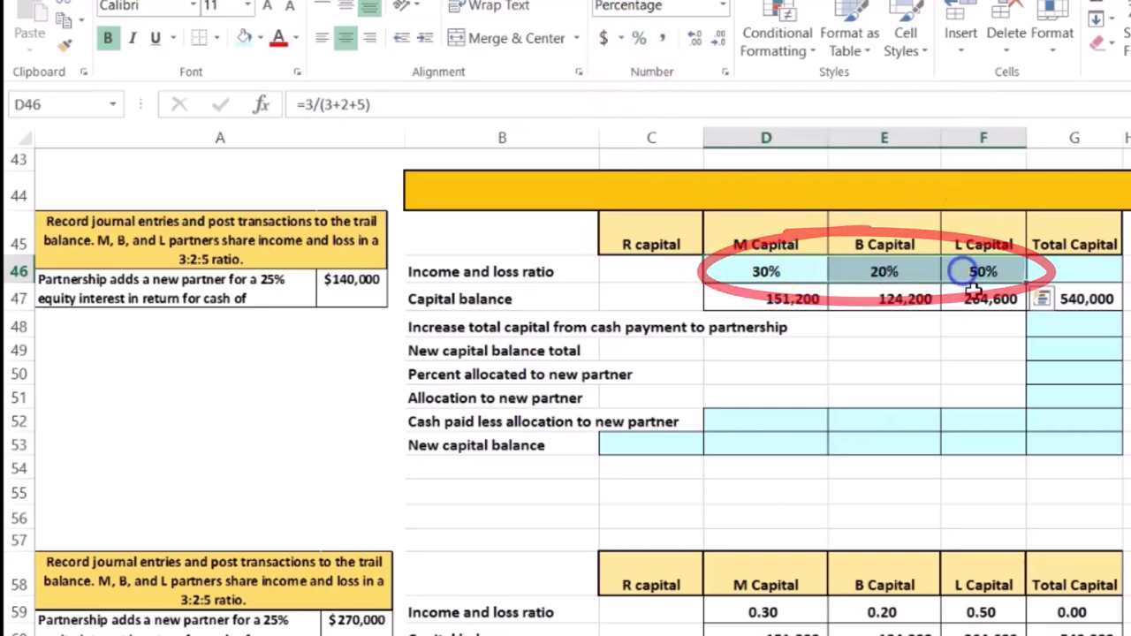
{"action": "left_click", "coordinate": [1076, 270]}
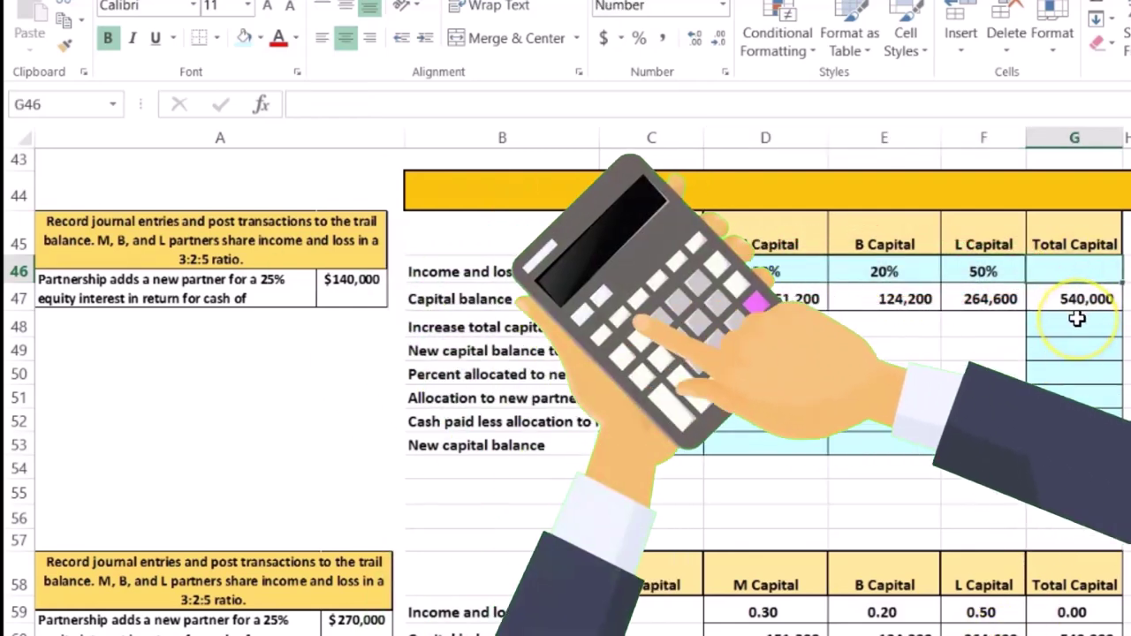
{"action": "type", "text": "="}
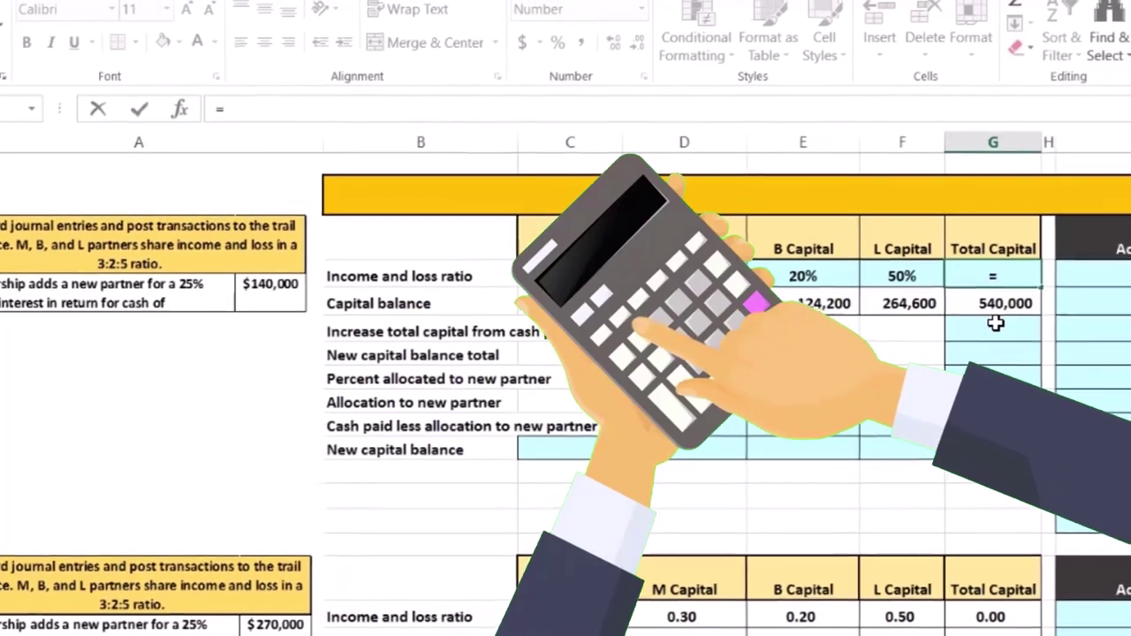
{"action": "type", "text": "sum"}
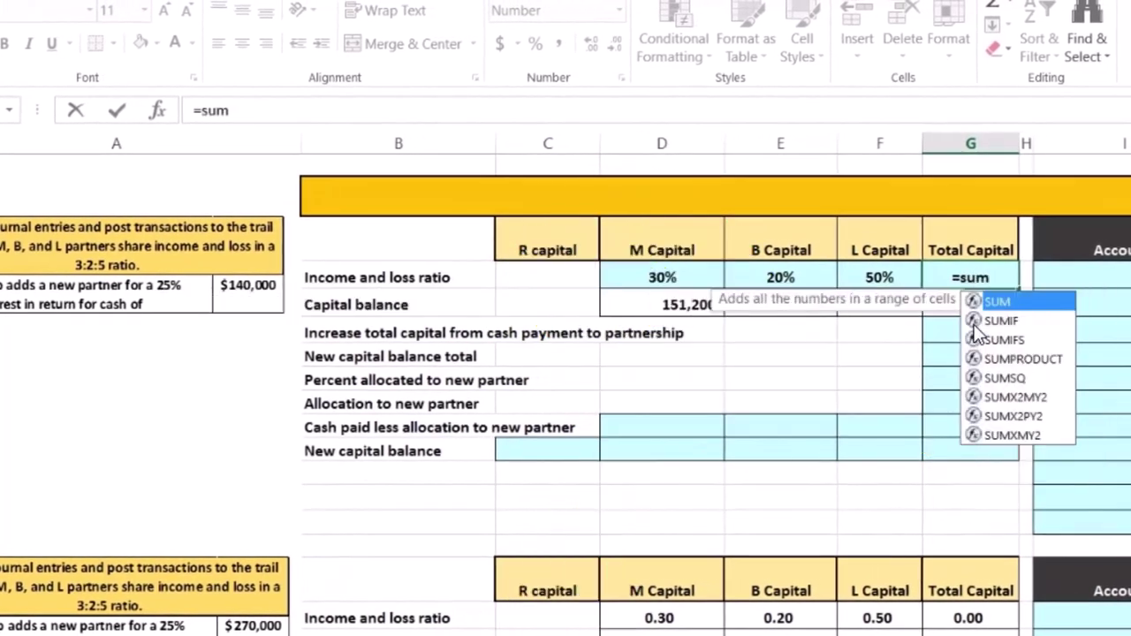
{"action": "double_click", "coordinate": [975, 310]}
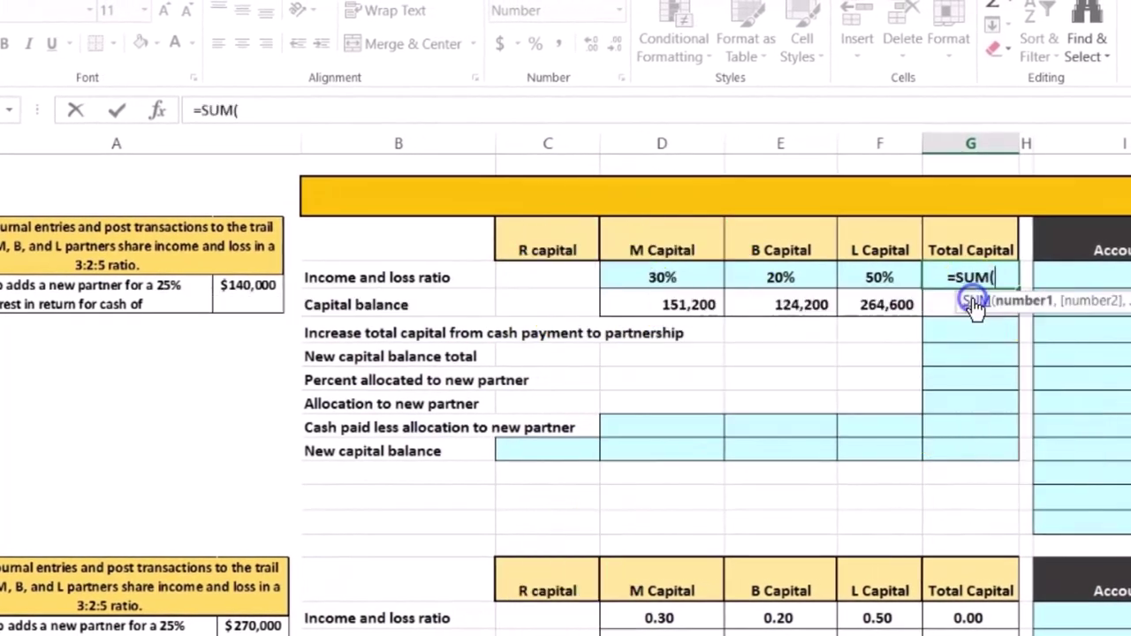
{"action": "left_click_drag", "start_coordinate": [661, 277], "coordinate": [768, 276]}
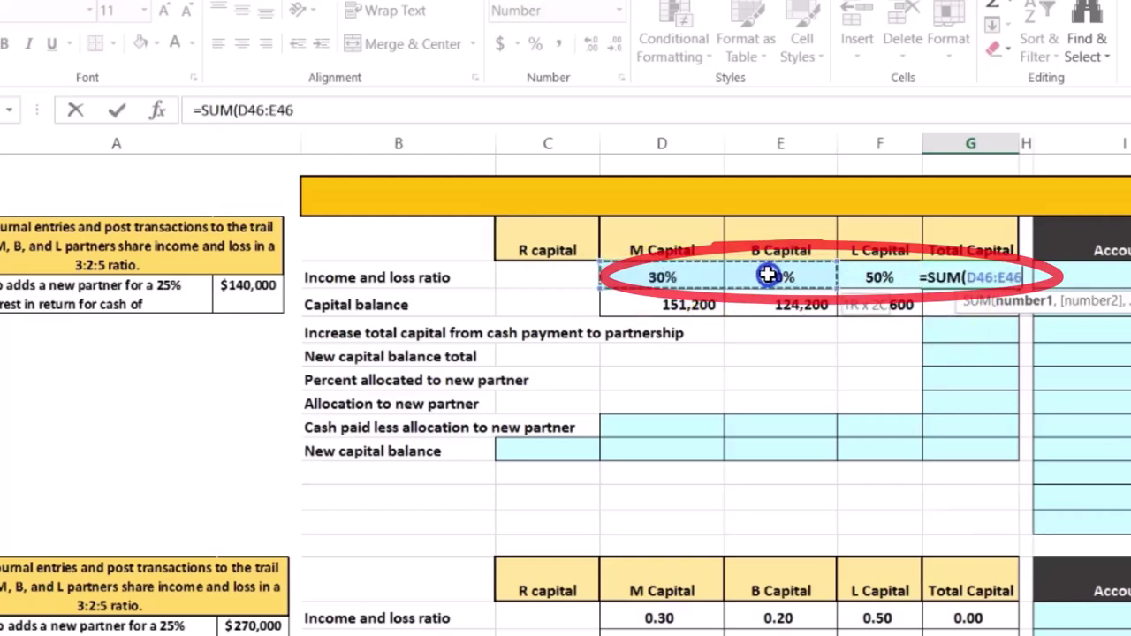
{"action": "key", "text": "Return"}
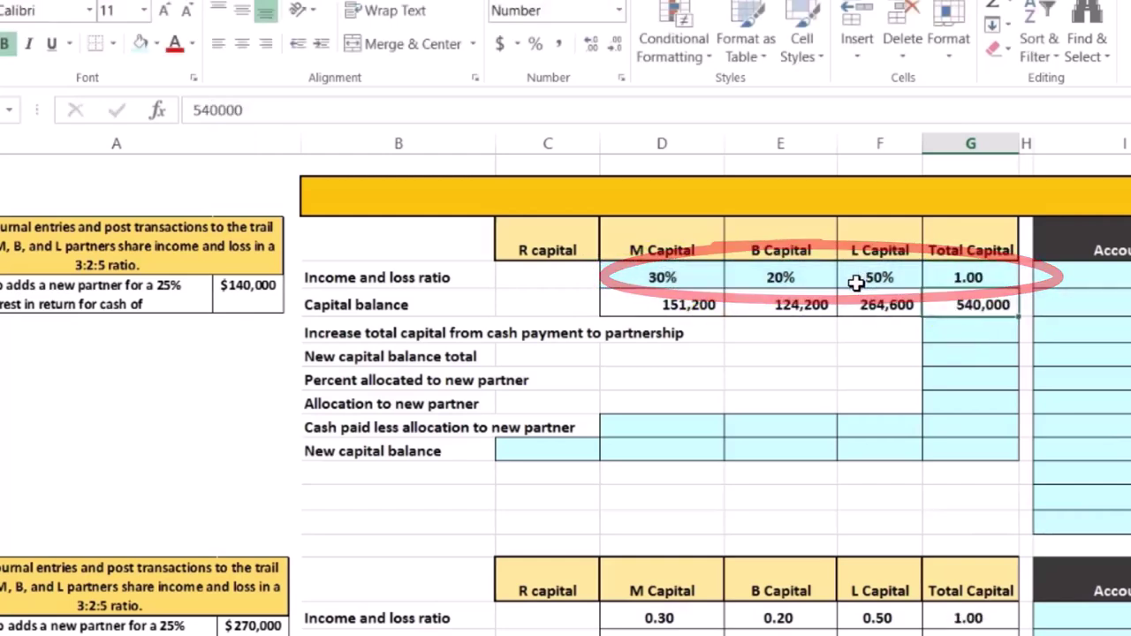
{"action": "key", "text": "Up"}
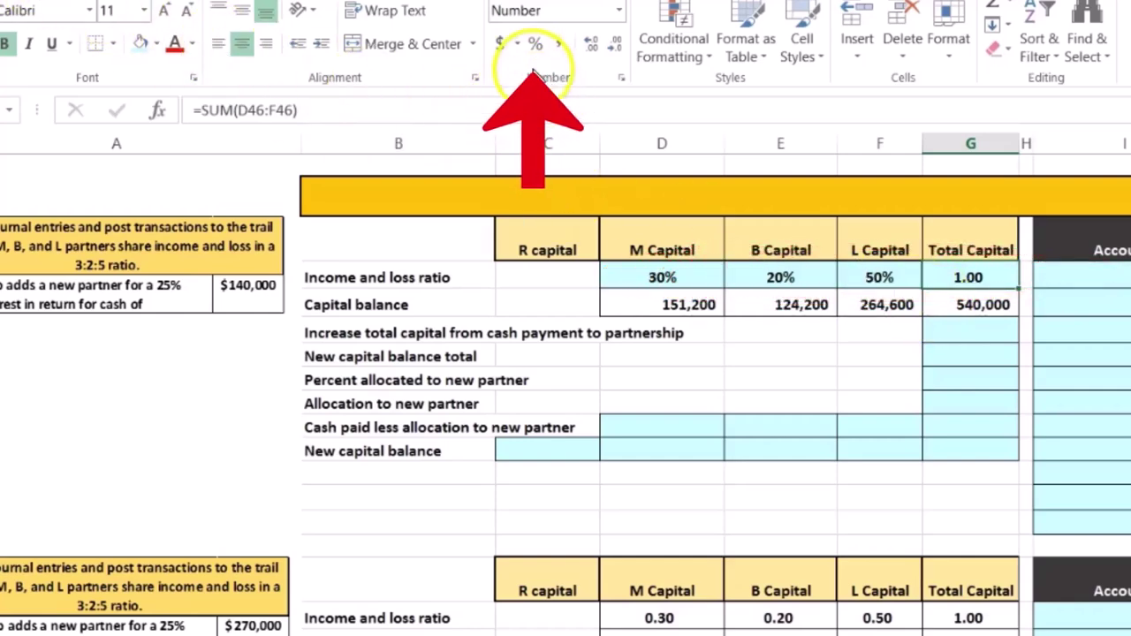
Step: Review the M, B and L income and loss ratios in row 46 and the R capital column heading
{"action": "left_click", "coordinate": [679, 305]}
{"action": "left_click", "coordinate": [669, 278]}
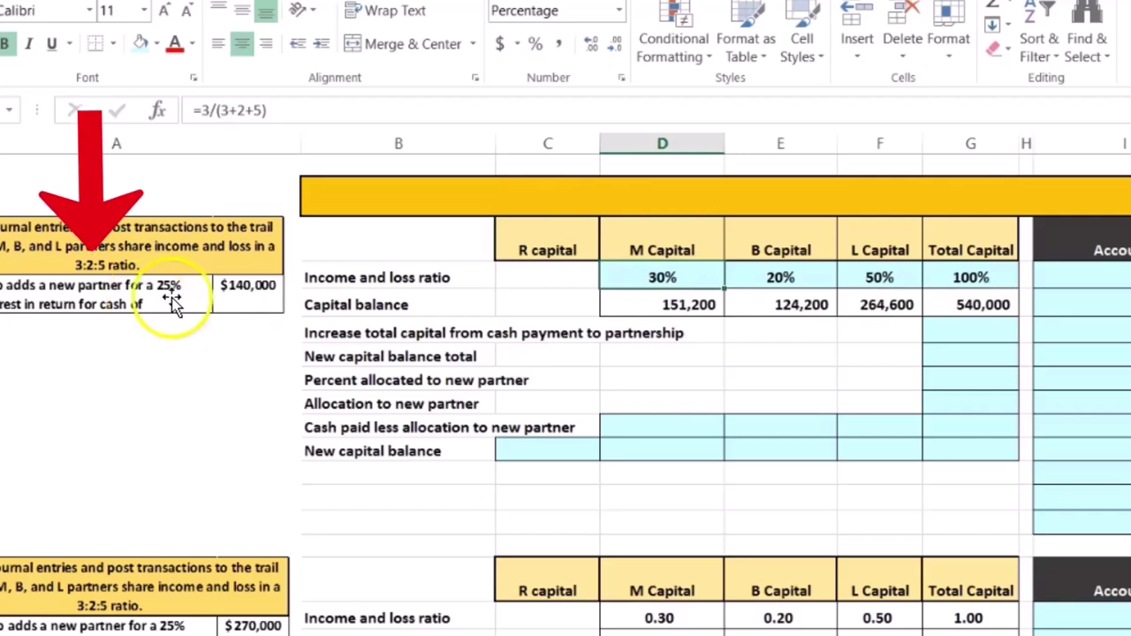
{"action": "key", "text": "Up"}
{"action": "key", "text": "Down"}
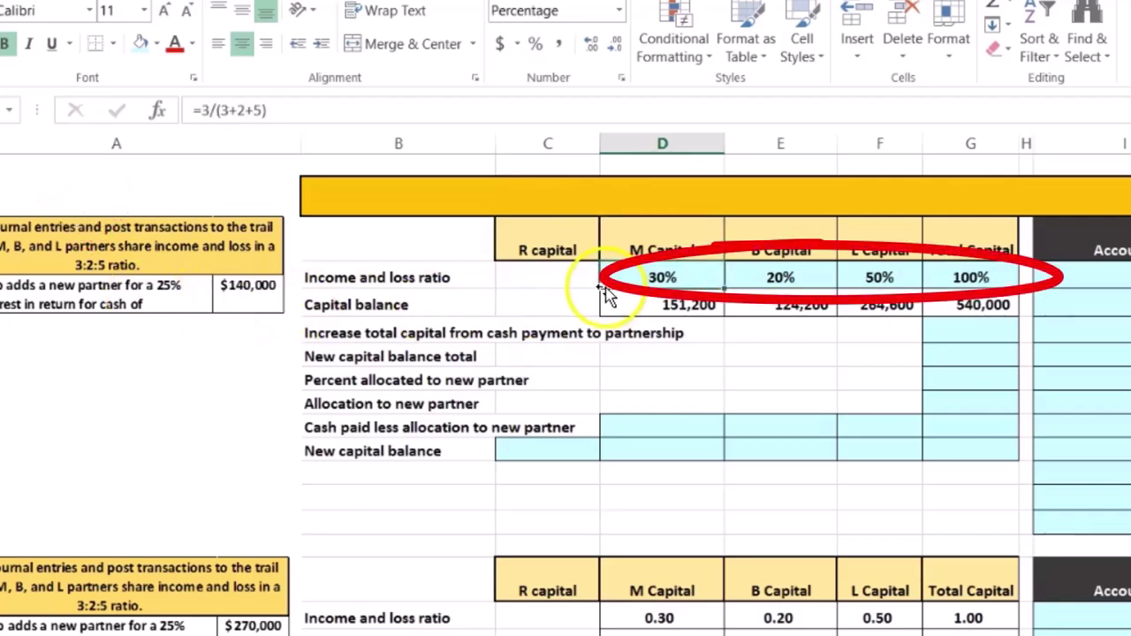
{"action": "key", "text": "Right"}
{"action": "key", "text": "Right"}
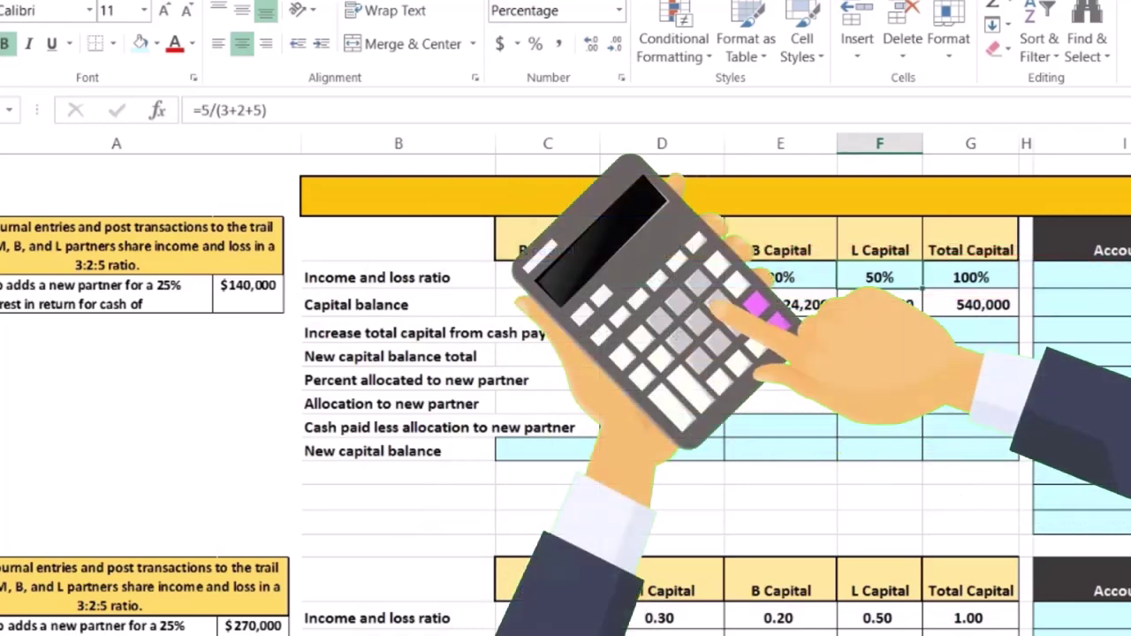
{"action": "left_click", "coordinate": [547, 250]}
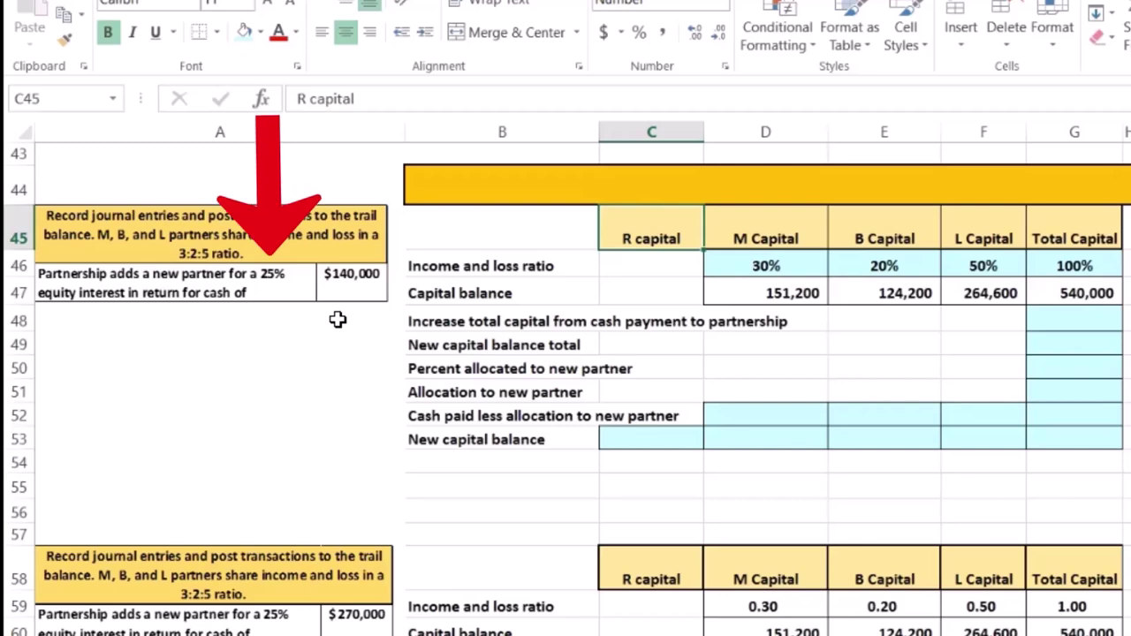
Step: Examine the Part 2 journal entry area and trial balance, including the R capital account for the new partner
{"action": "left_click", "coordinate": [504, 366]}
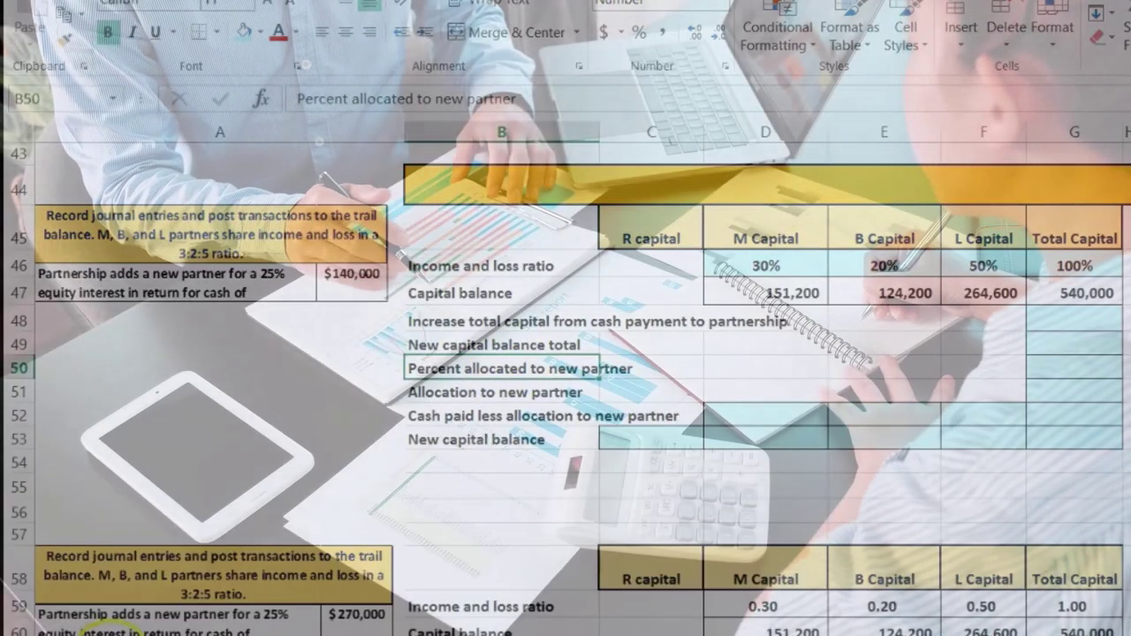
{"action": "key", "text": "Right"}
{"action": "key", "text": "Right"}
{"action": "key", "text": "Right"}
{"action": "key", "text": "Right"}
{"action": "key", "text": "Right"}
{"action": "key", "text": "Right"}
{"action": "key", "text": "Left"}
{"action": "key", "text": "Right"}
{"action": "key", "text": "Right"}
{"action": "key", "text": "Right"}
{"action": "key", "text": "Right"}
{"action": "key", "text": "Right"}
{"action": "key", "text": "Right"}
{"action": "key", "text": "Right"}
{"action": "key", "text": "Right"}
{"action": "key", "text": "Right"}
{"action": "key", "text": "Right"}
{"action": "key", "text": "Right"}
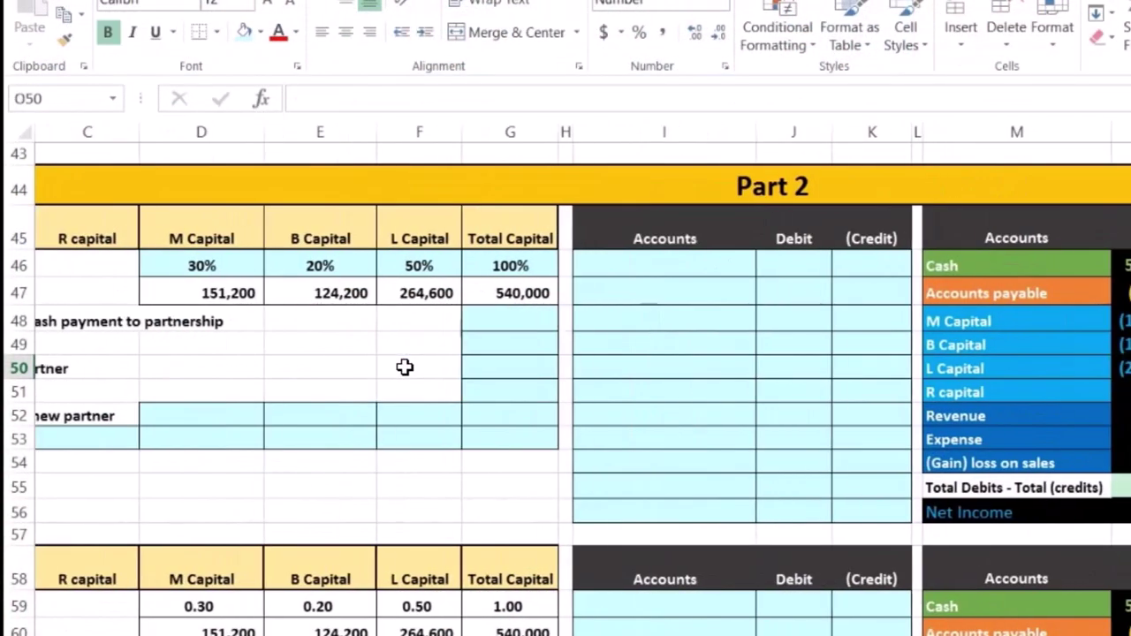
{"action": "key", "text": "Right"}
{"action": "key", "text": "Right"}
{"action": "key", "text": "Right"}
{"action": "key", "text": "Right"}
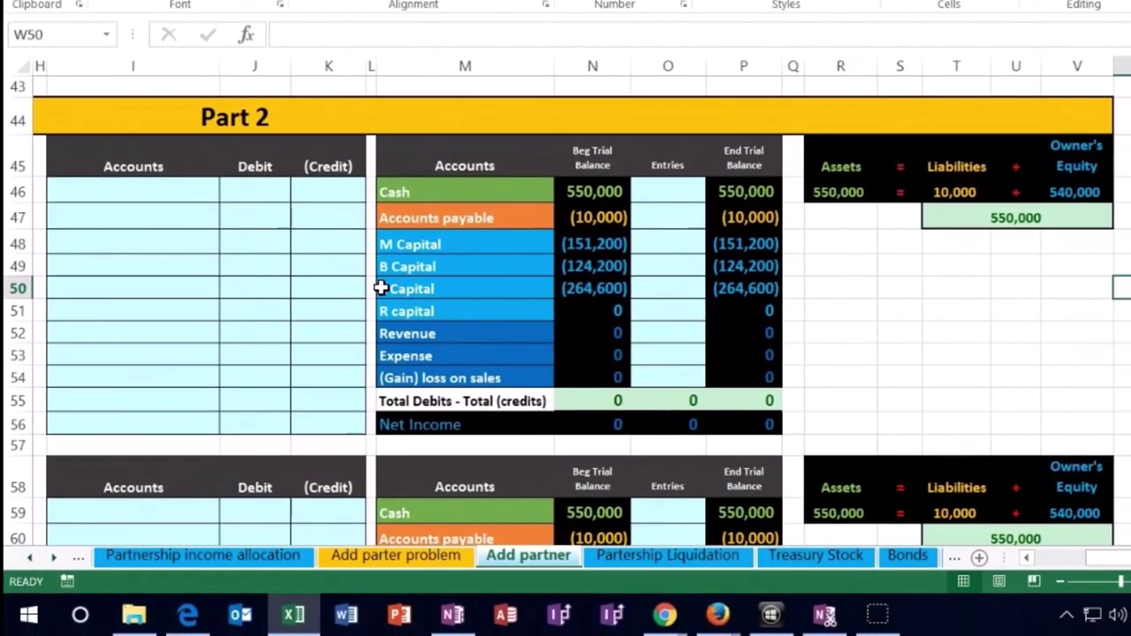
{"action": "left_click", "coordinate": [427, 311]}
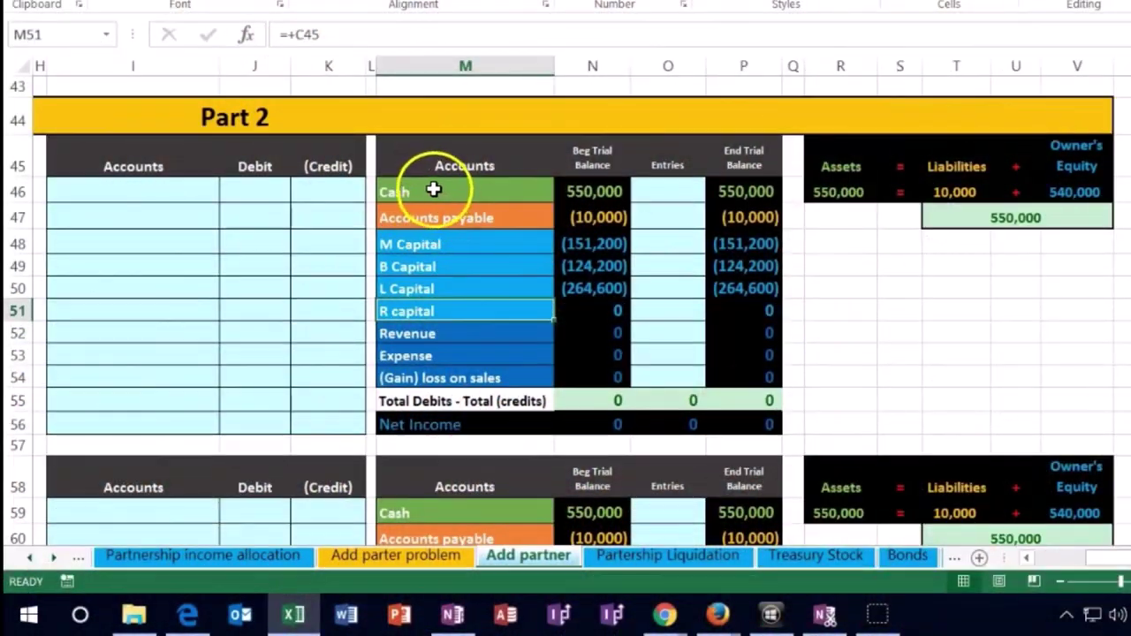
Step: Copy the Cash account name from the Part 2 trial balance into journal cell I46, pasting values only
{"action": "left_click_drag", "start_coordinate": [434, 191], "coordinate": [578, 194]}
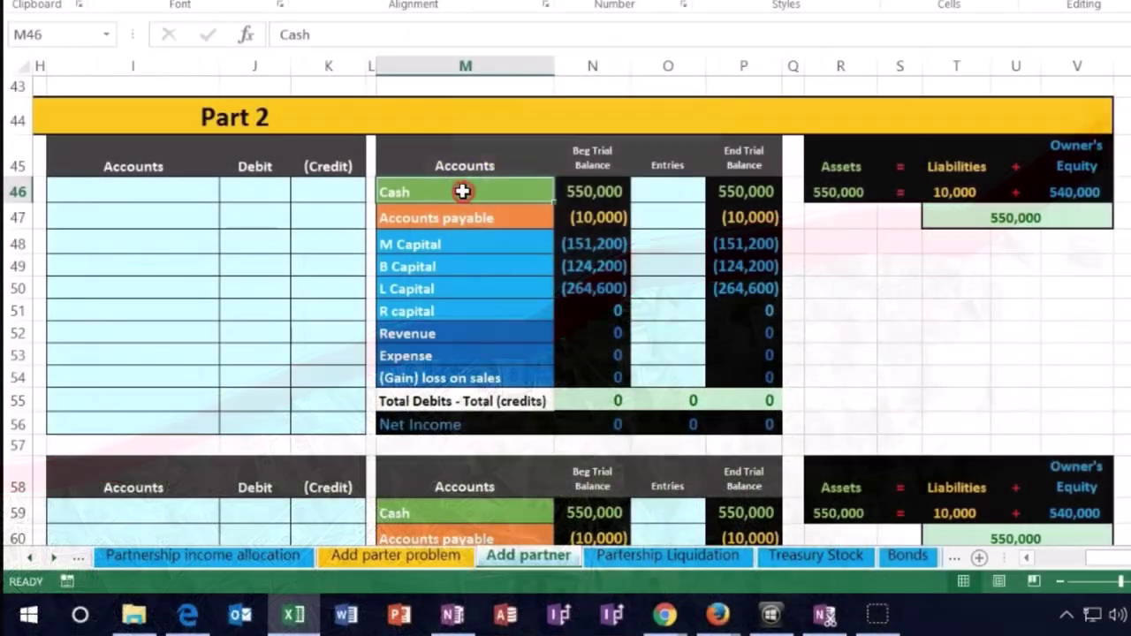
{"action": "right_click", "coordinate": [461, 195]}
{"action": "left_click", "coordinate": [500, 208]}
{"action": "left_click", "coordinate": [588, 192]}
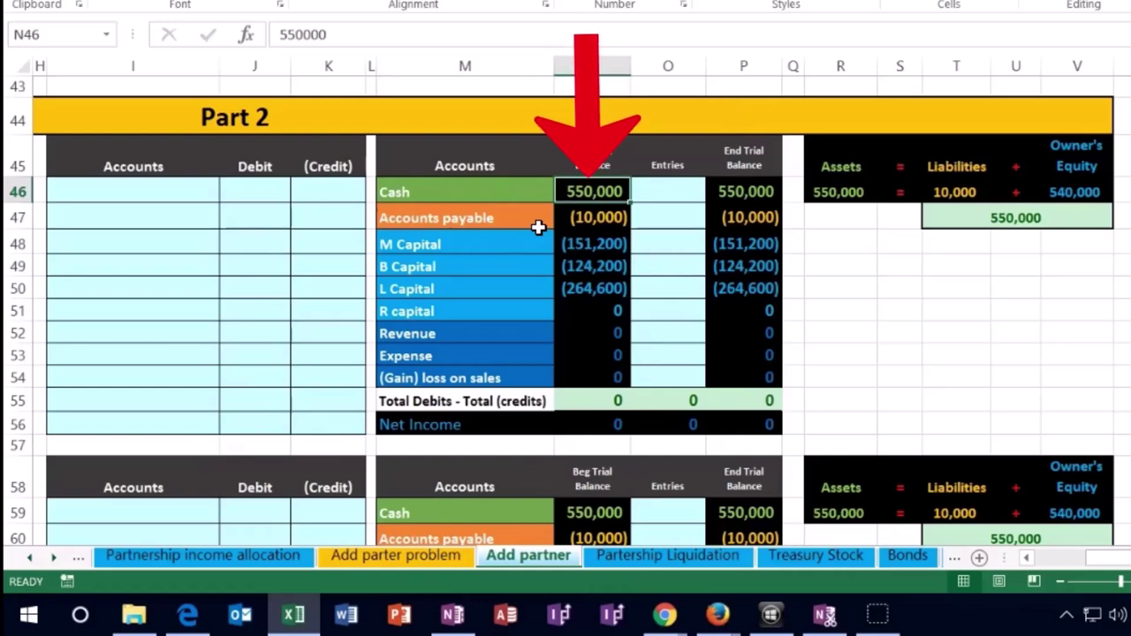
{"action": "left_click", "coordinate": [490, 192]}
{"action": "right_click", "coordinate": [492, 192]}
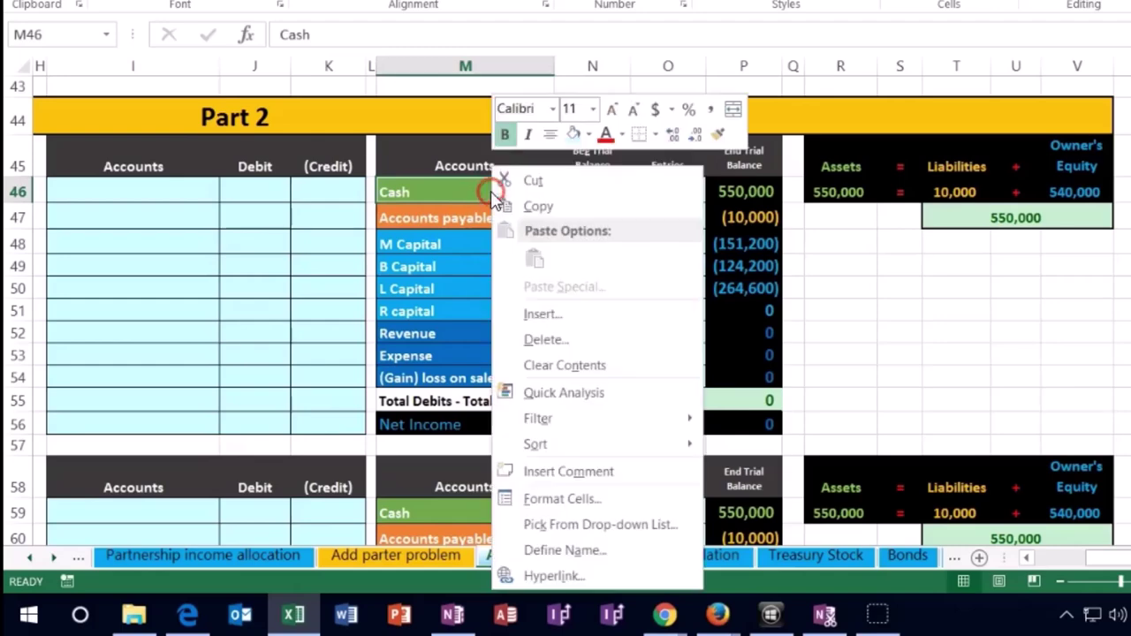
{"action": "left_click", "coordinate": [538, 206]}
{"action": "left_click", "coordinate": [184, 190]}
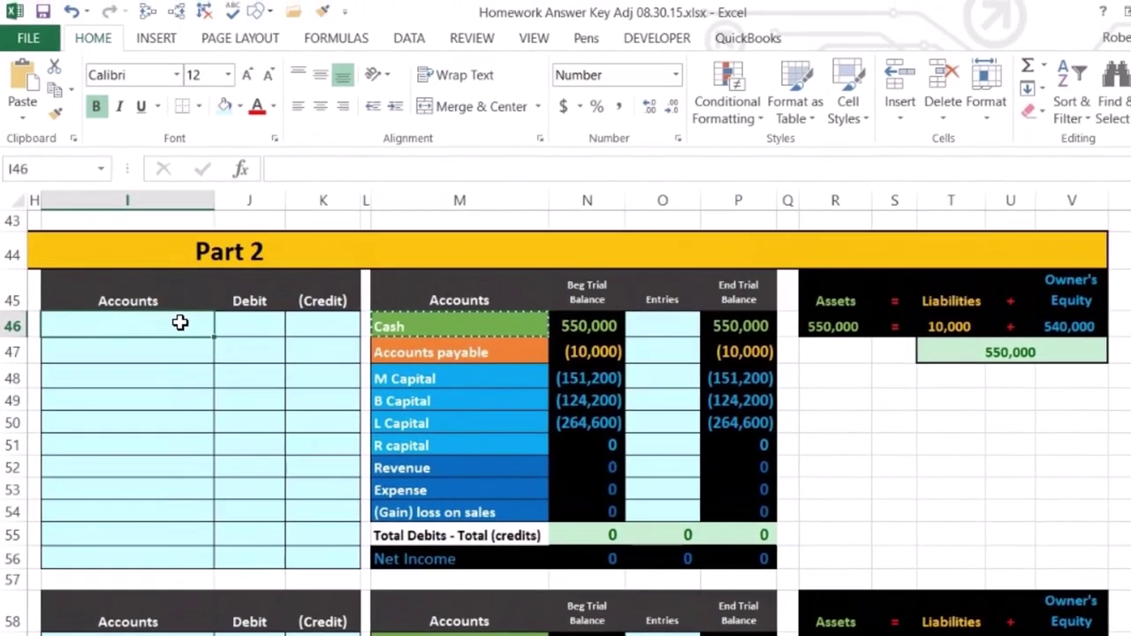
{"action": "right_click", "coordinate": [180, 324]}
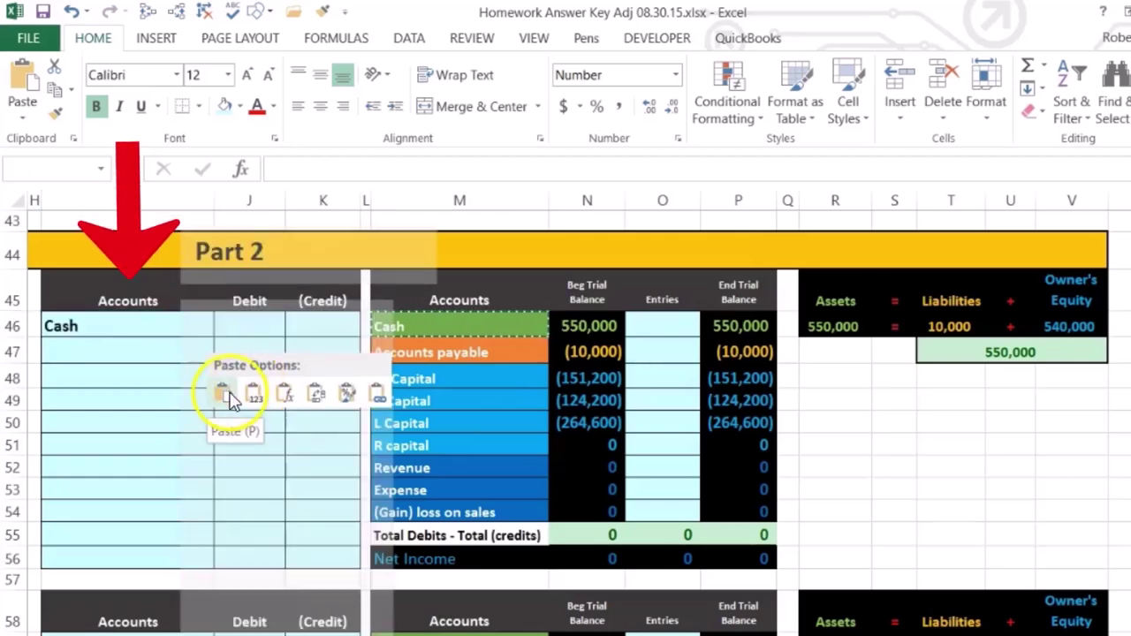
{"action": "left_click", "coordinate": [255, 400]}
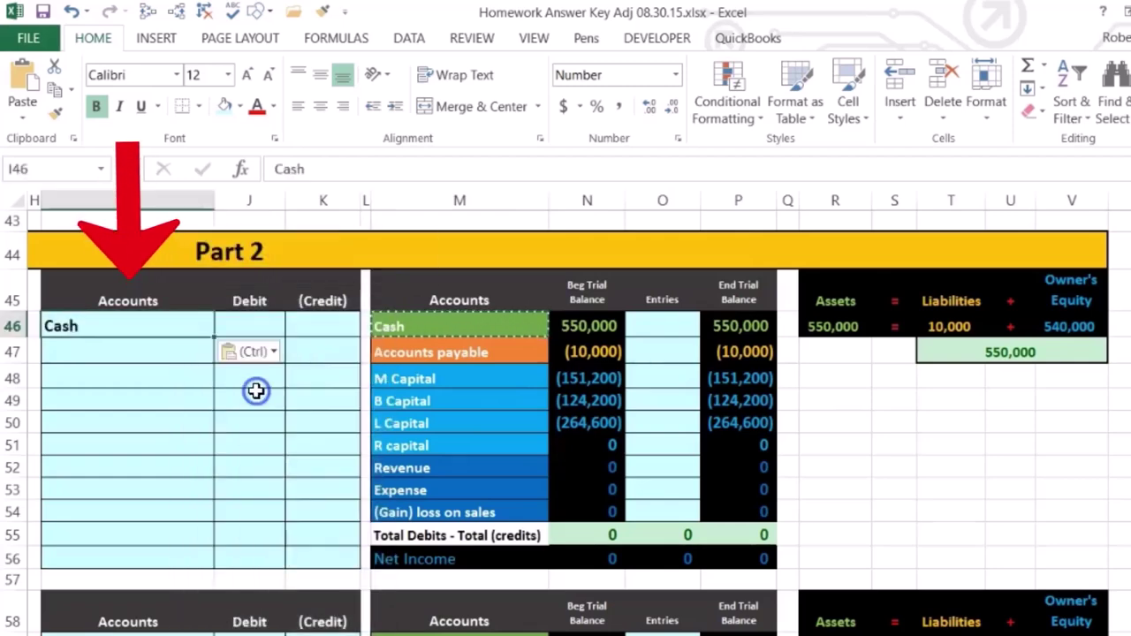
Step: Enter a debit of 140,000 for Cash in J46 of the Part 2 journal entry
{"action": "left_click", "coordinate": [257, 326]}
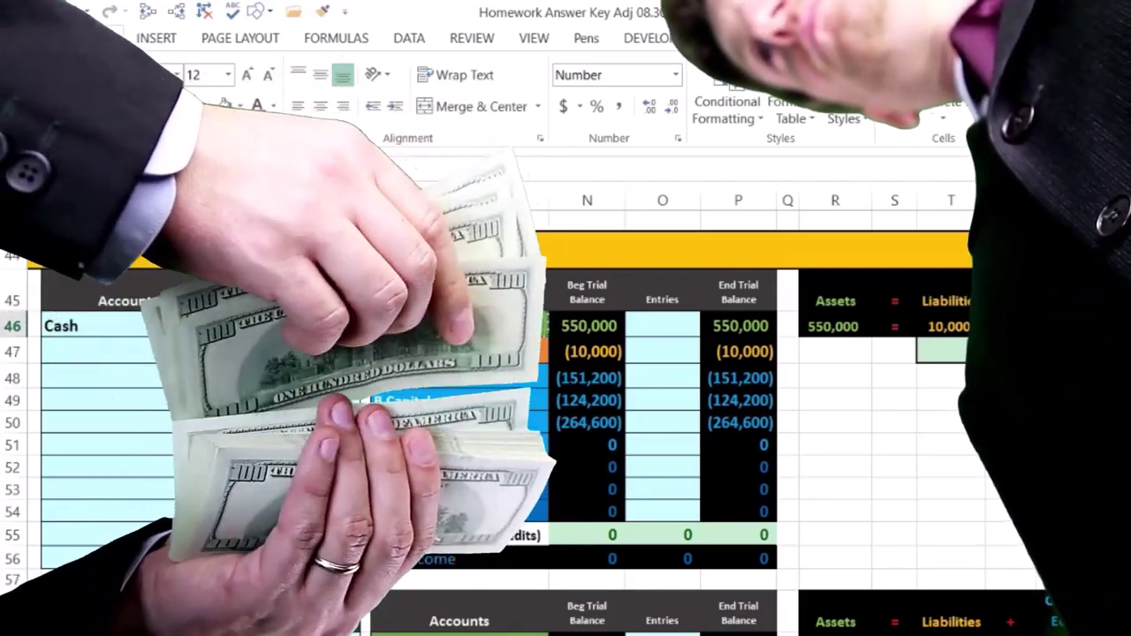
{"action": "type", "text": "1"}
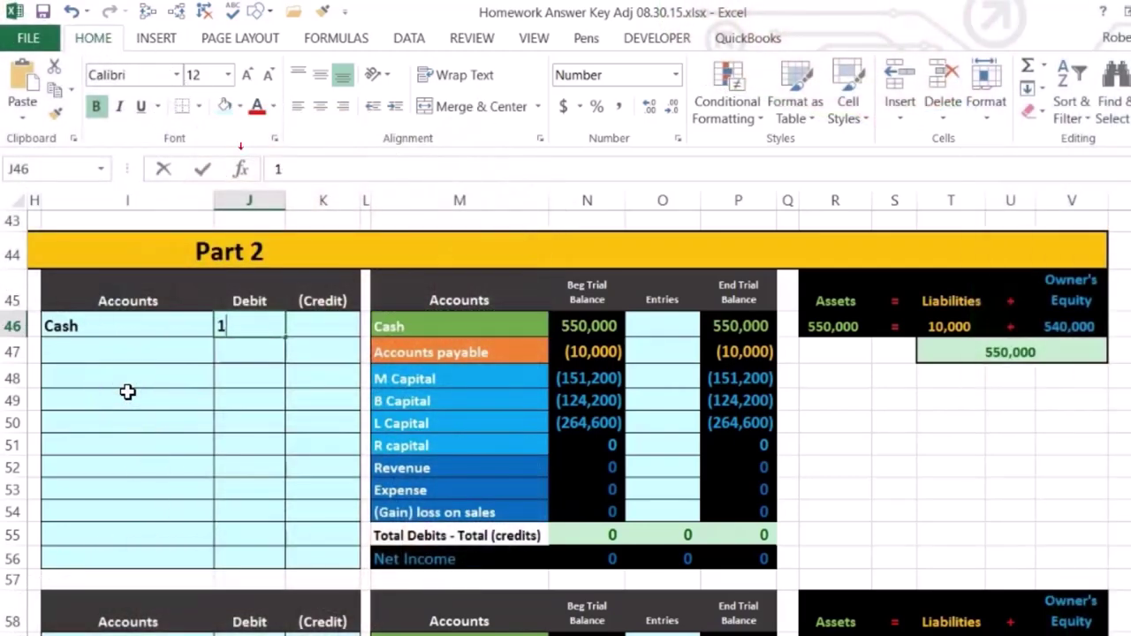
{"action": "type", "text": "40,000"}
{"action": "key", "text": "Return"}
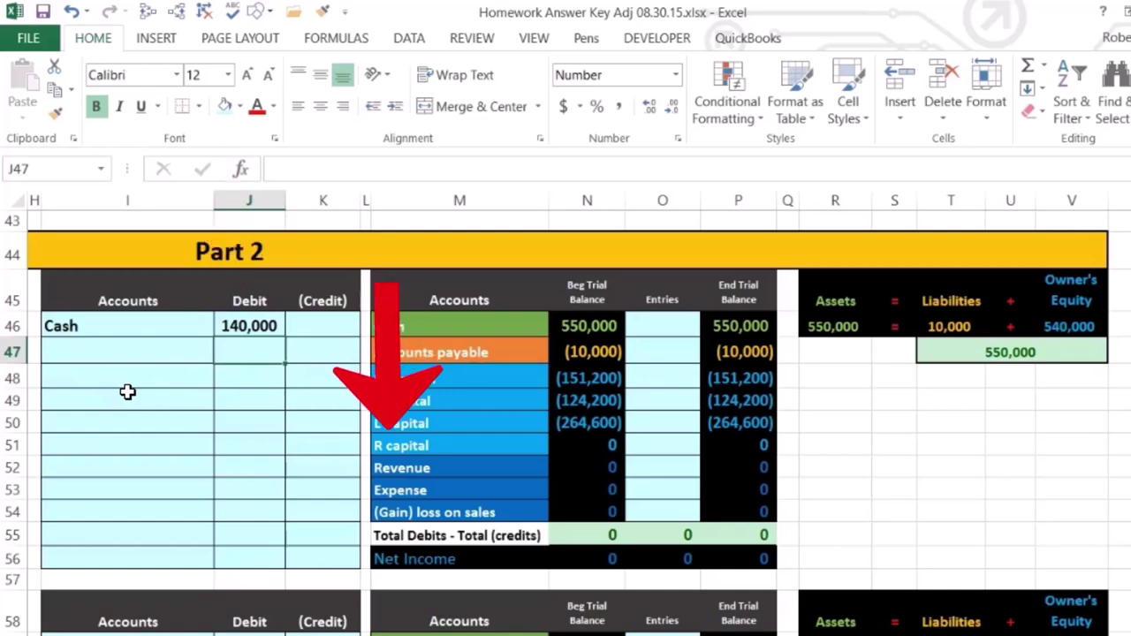
Step: Copy the R capital account name from the Part 2 trial balance into journal cell I47, pasting values only
{"action": "left_click", "coordinate": [406, 445]}
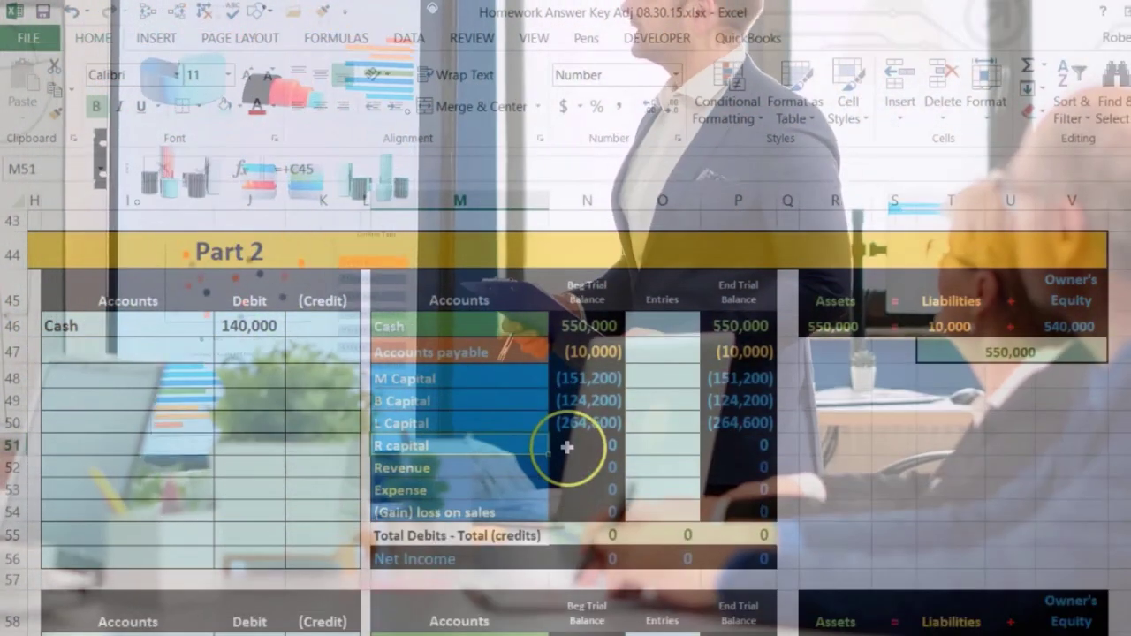
{"action": "left_click", "coordinate": [565, 446]}
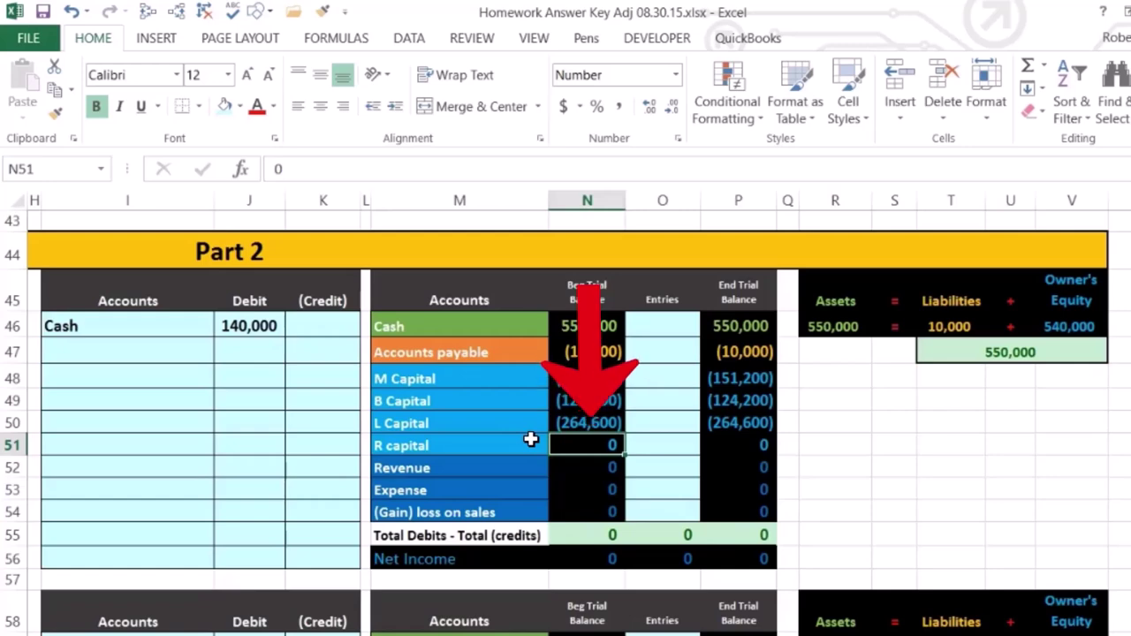
{"action": "left_click", "coordinate": [486, 445]}
{"action": "mouse_move", "coordinate": [497, 444]}
{"action": "left_mouse_down"}
{"action": "mouse_move", "coordinate": [518, 398]}
{"action": "mouse_move", "coordinate": [558, 392]}
{"action": "mouse_move", "coordinate": [560, 376]}
{"action": "left_mouse_up"}
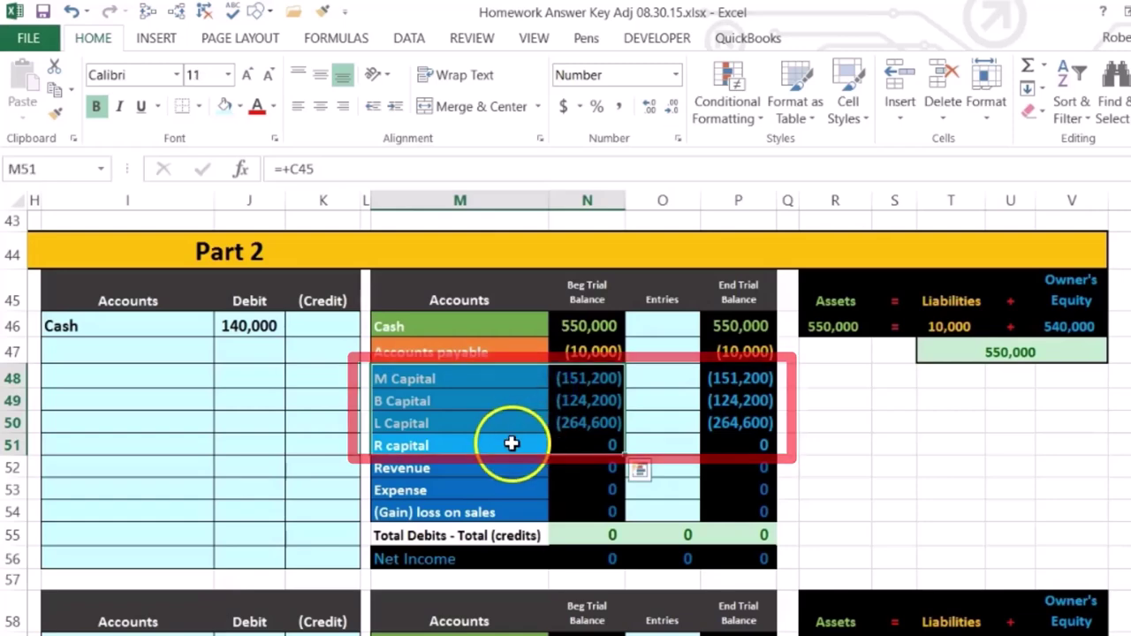
{"action": "left_click", "coordinate": [511, 445]}
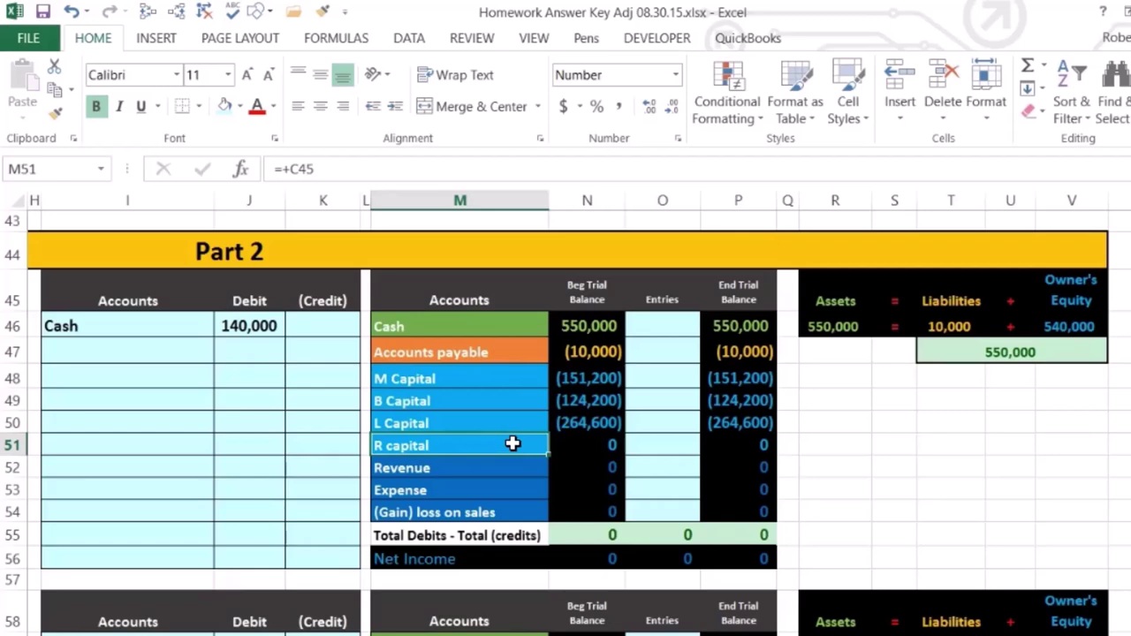
{"action": "right_click", "coordinate": [513, 444]}
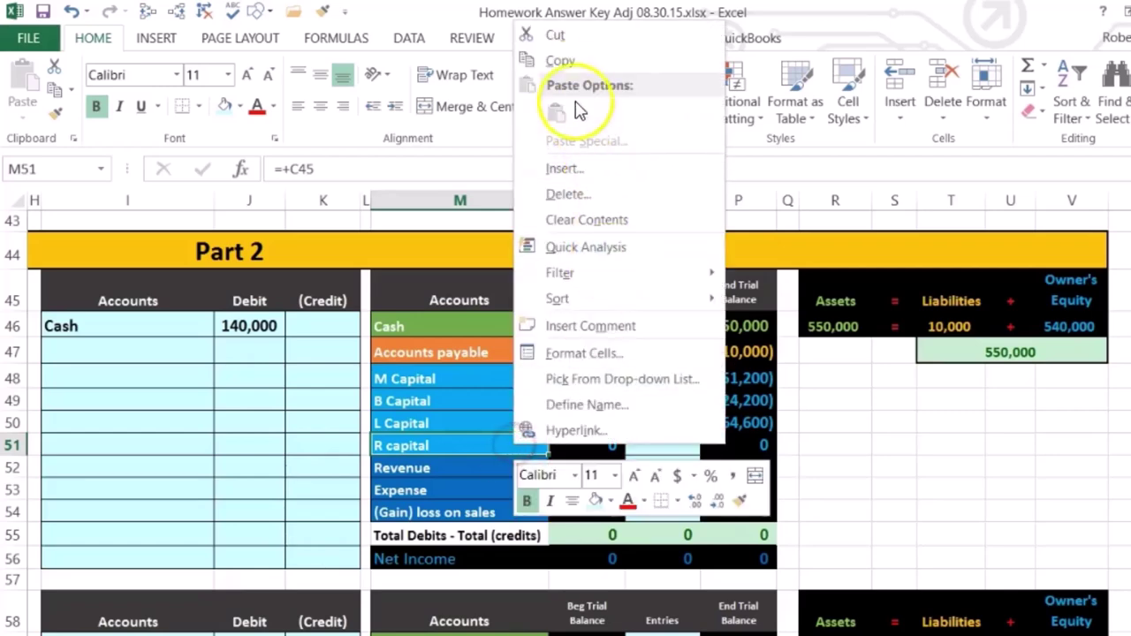
{"action": "left_click", "coordinate": [560, 56]}
{"action": "left_click", "coordinate": [189, 350]}
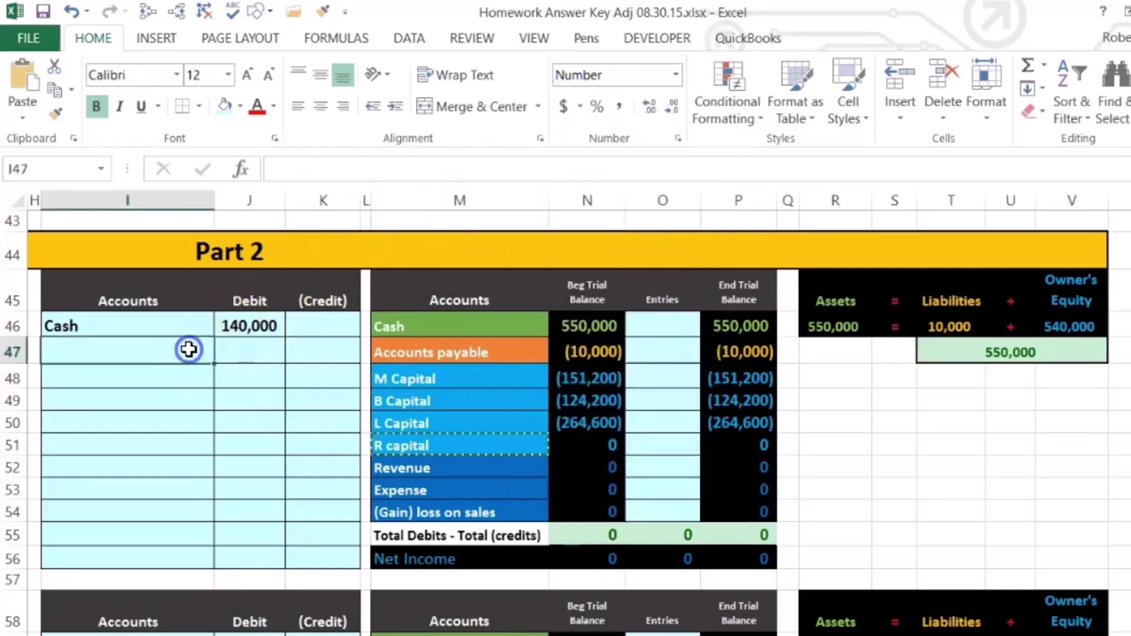
{"action": "right_click", "coordinate": [188, 350]}
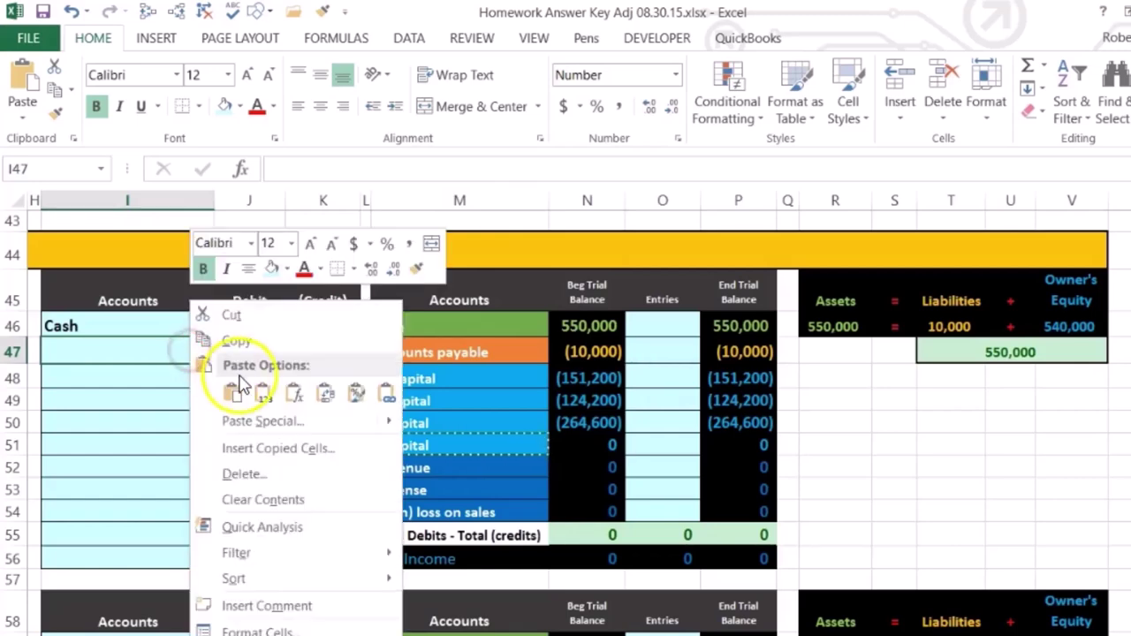
{"action": "left_click", "coordinate": [264, 393]}
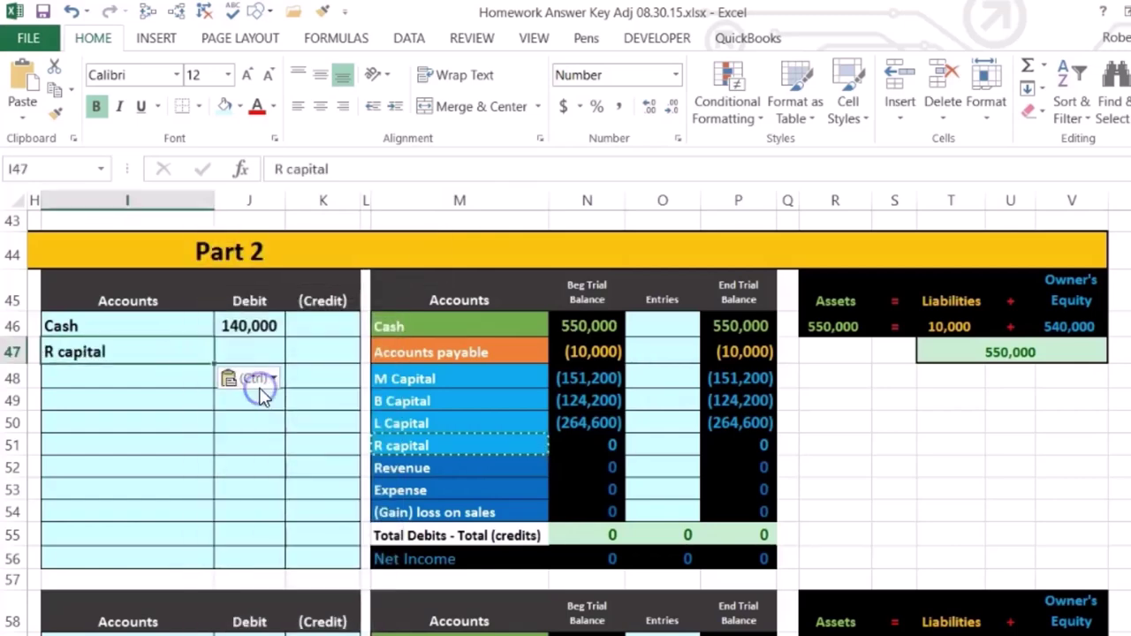
Step: Examine the End Trial Balance amounts for Cash and Accounts payable in P46:P47
{"action": "left_click", "coordinate": [316, 354]}
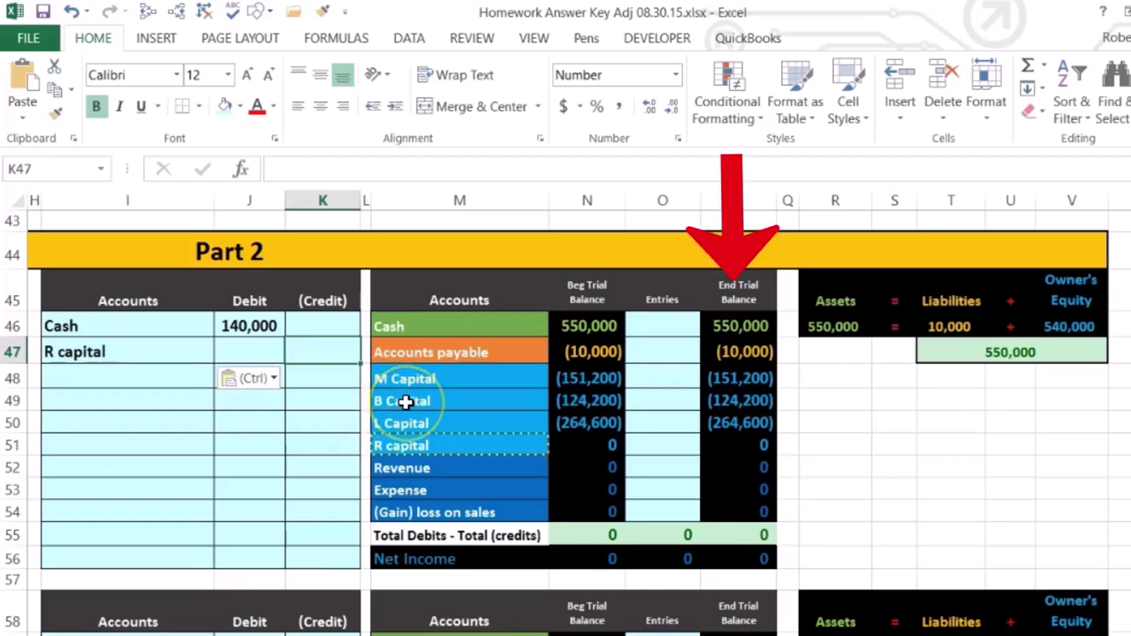
{"action": "left_click", "coordinate": [750, 326]}
{"action": "left_click_drag", "start_coordinate": [750, 325], "coordinate": [751, 351]}
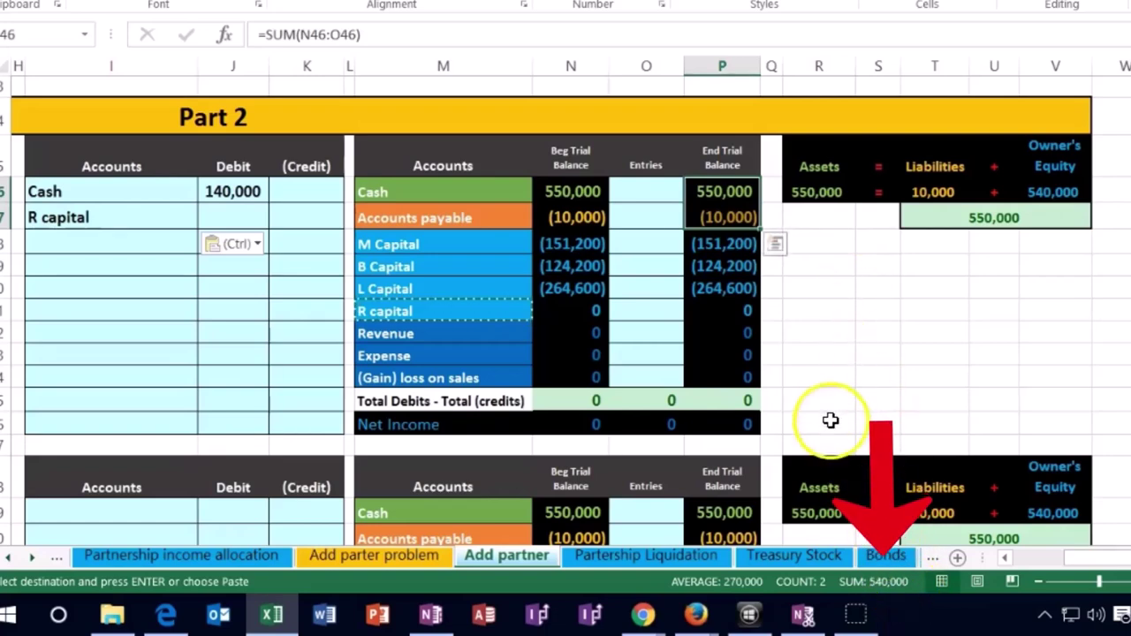
Step: Check the combined ending capital of M, B and L in P48:P50 and compute 540,000 × 0.25 in the Calculator
{"action": "left_click_drag", "start_coordinate": [730, 244], "coordinate": [726, 284]}
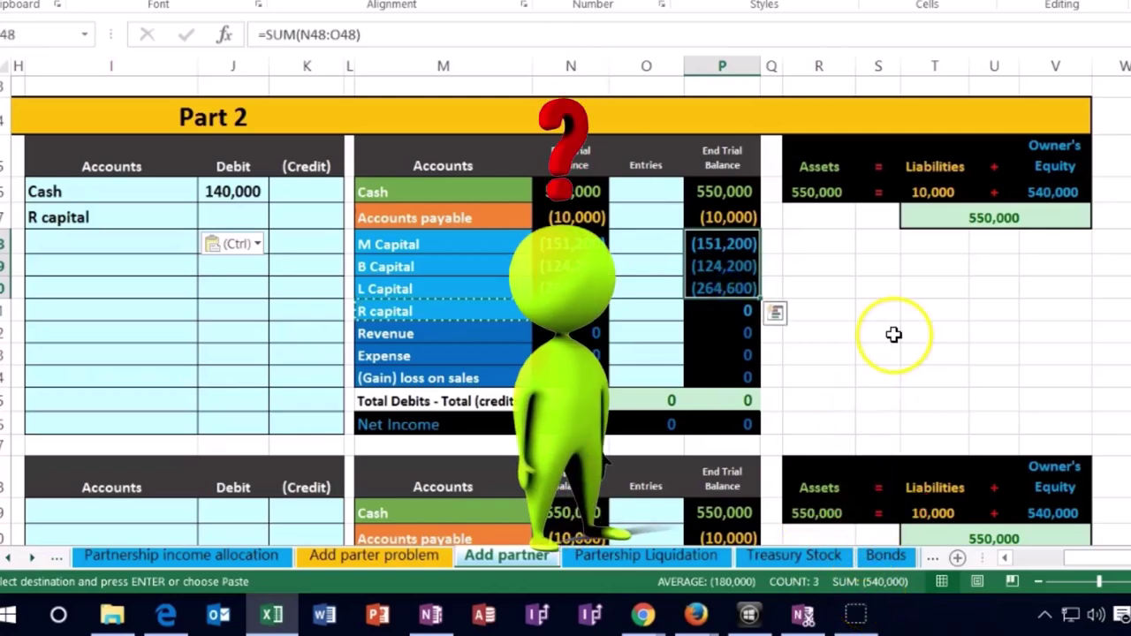
{"action": "key", "text": "XF86Calculator"}
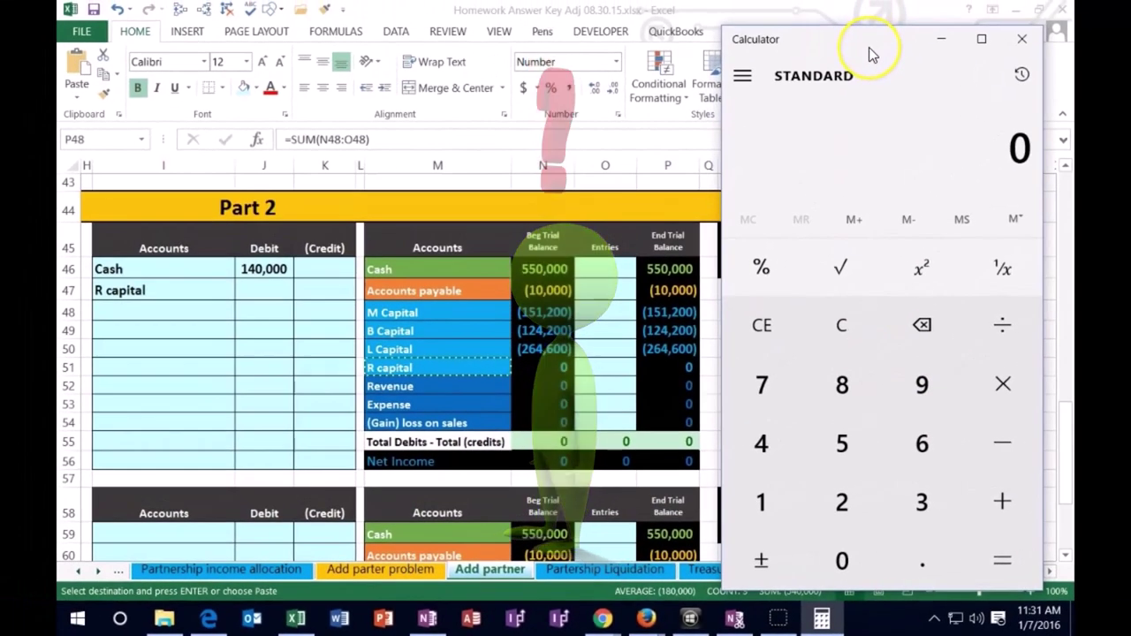
{"action": "type", "text": "55"}
{"action": "key", "text": "BackSpace"}
{"action": "type", "text": "4000"}
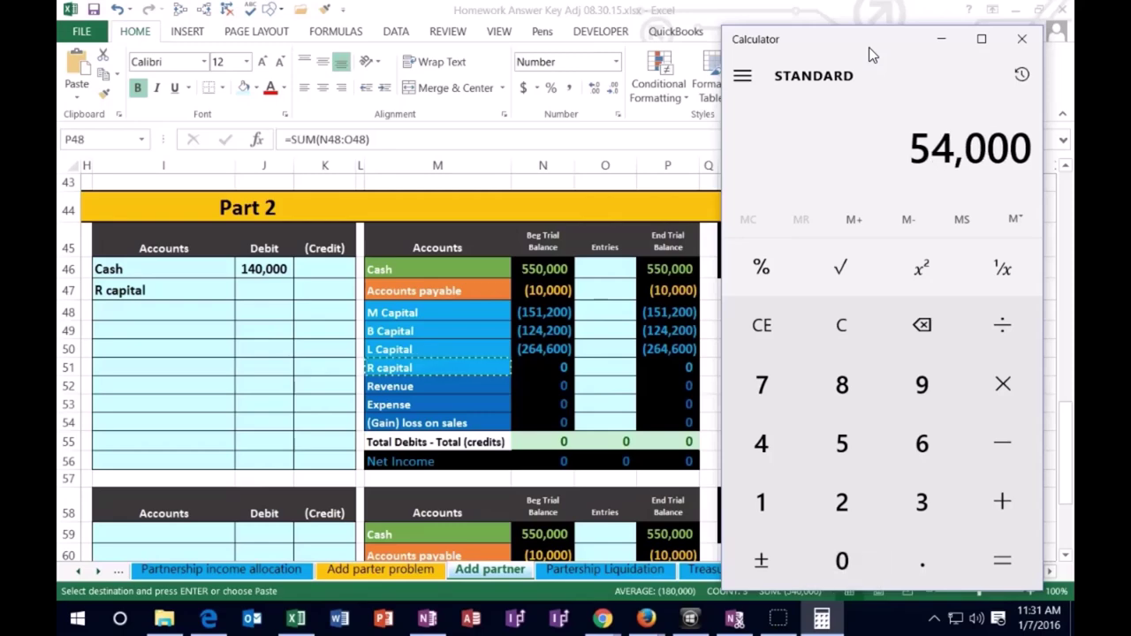
{"action": "type", "text": "0"}
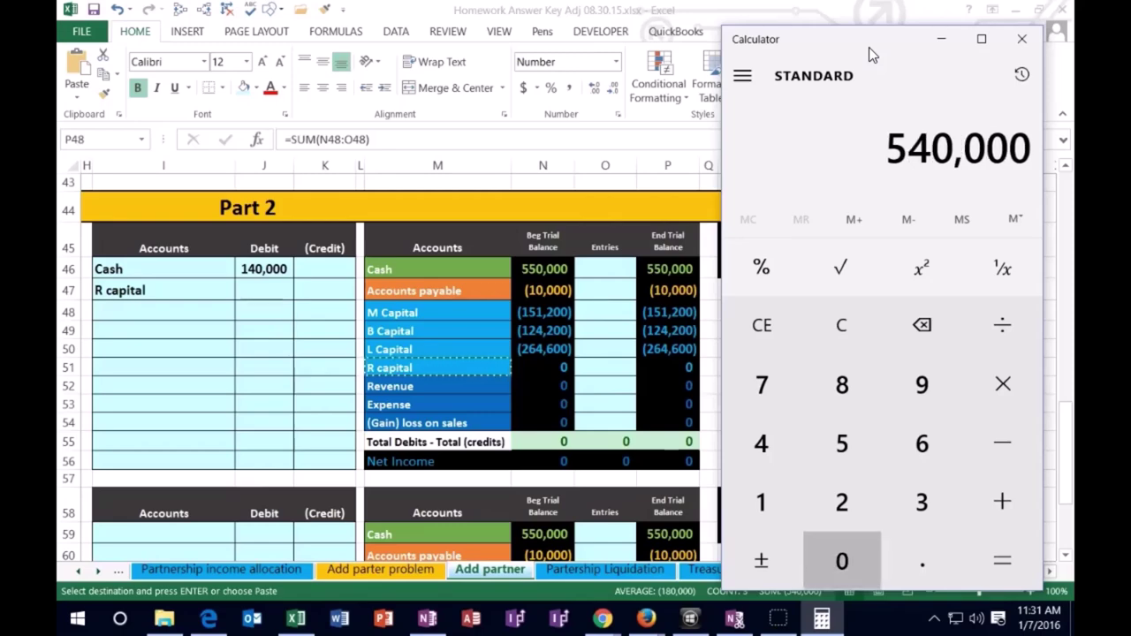
{"action": "type", "text": "*.25"}
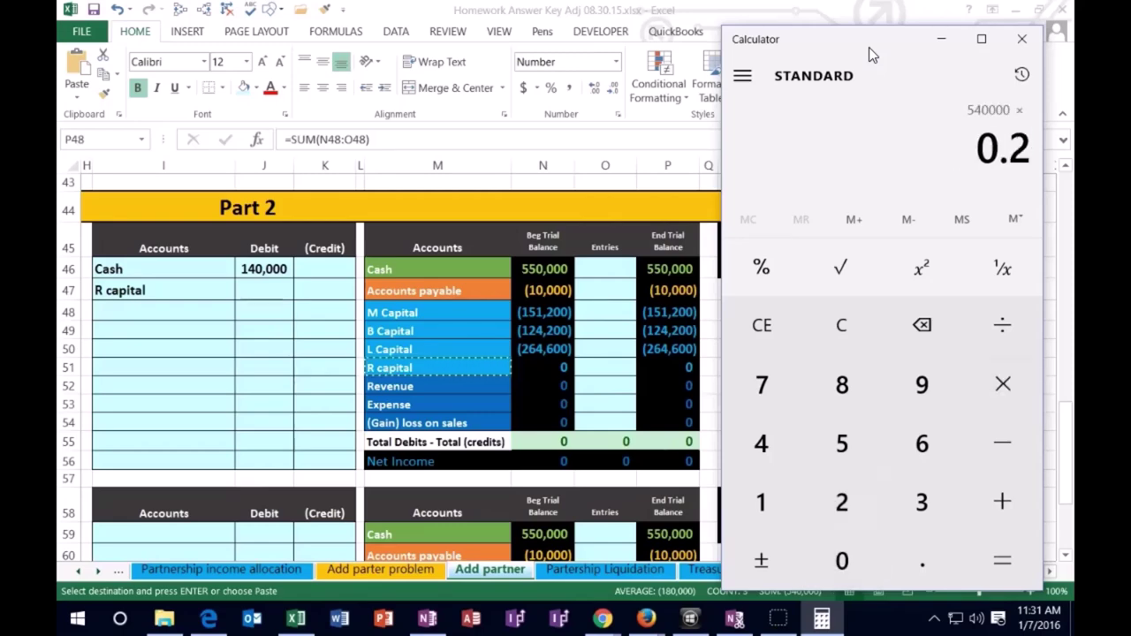
{"action": "key", "text": "Return"}
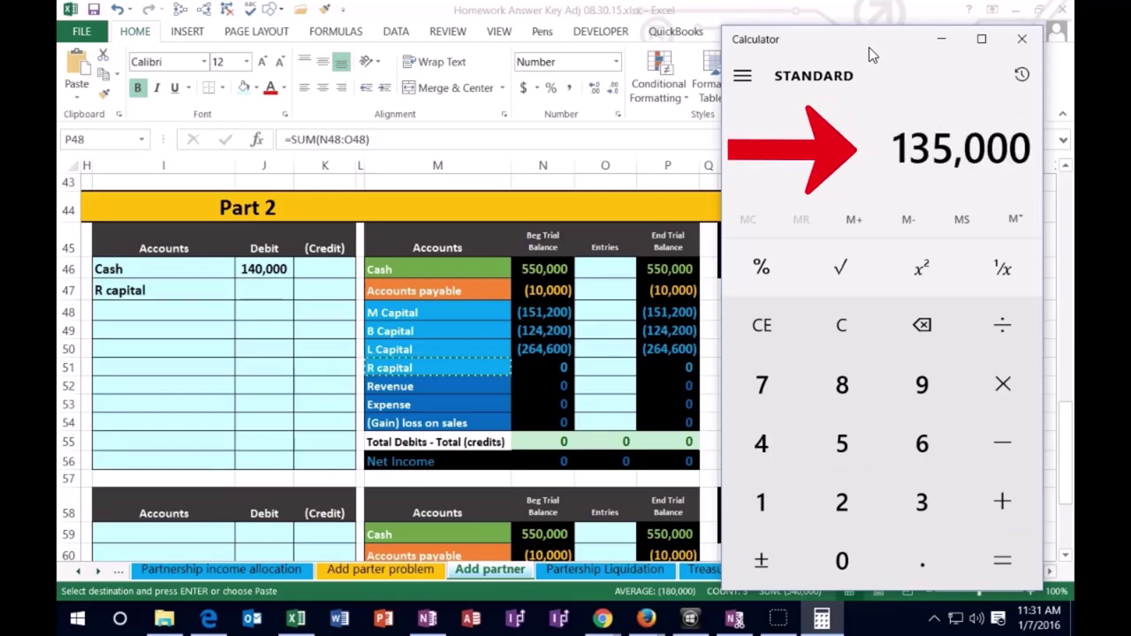
{"action": "left_click", "coordinate": [740, 201]}
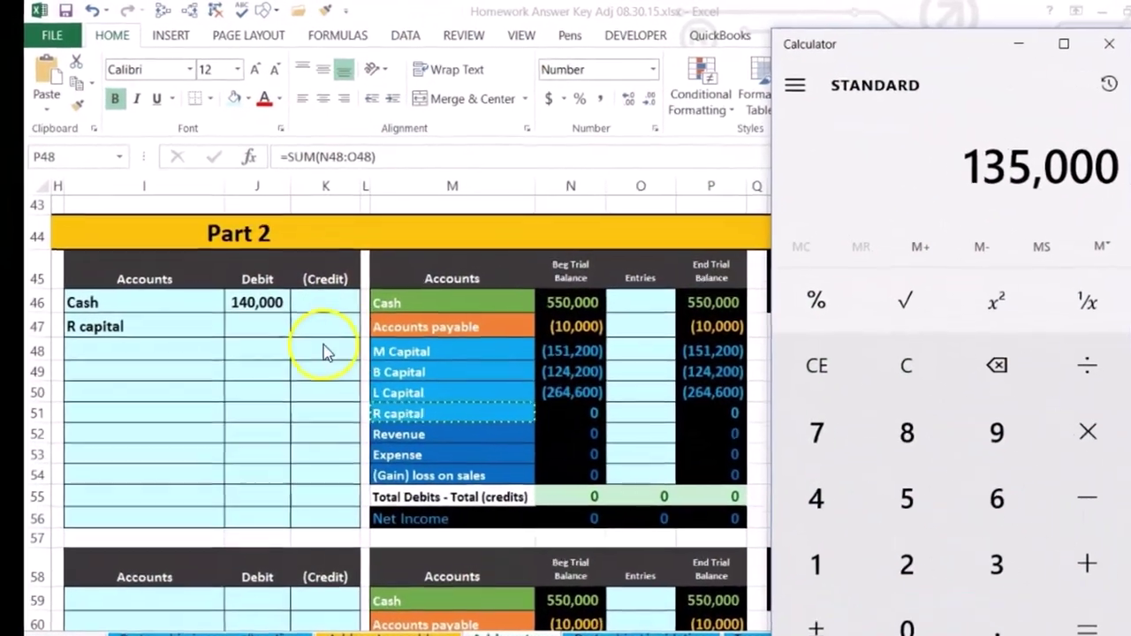
Step: Examine the M, B and L capital balances in D47:F47 of the Part 2 capital worksheet
{"action": "left_click", "coordinate": [321, 305]}
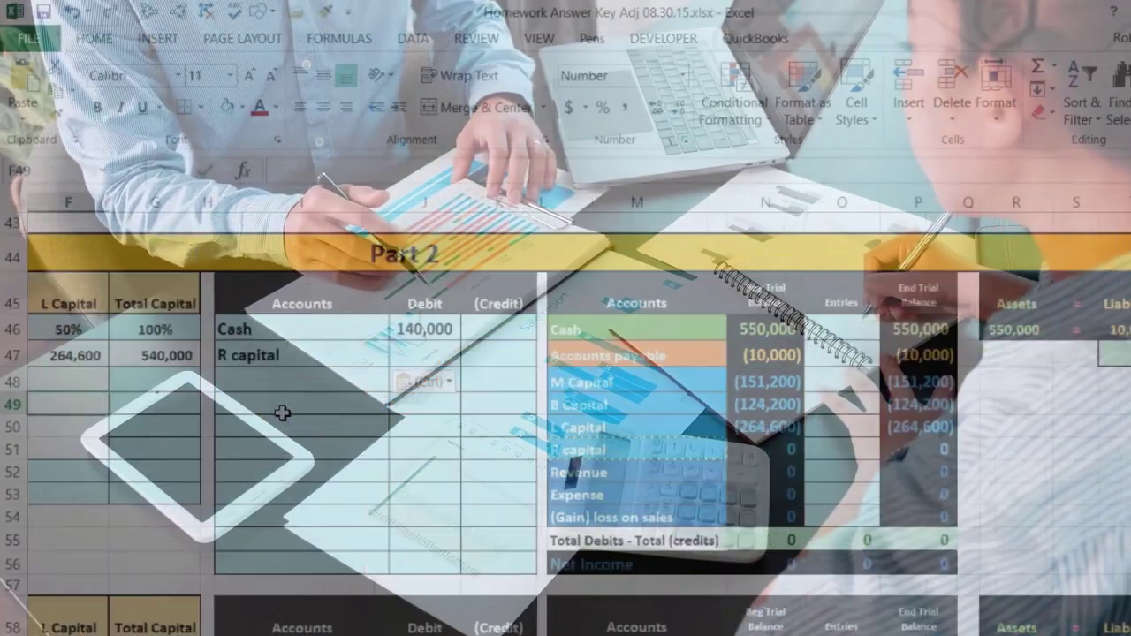
{"action": "key", "text": "Left"}
{"action": "key", "text": "Left"}
{"action": "key", "text": "Left"}
{"action": "key", "text": "Left"}
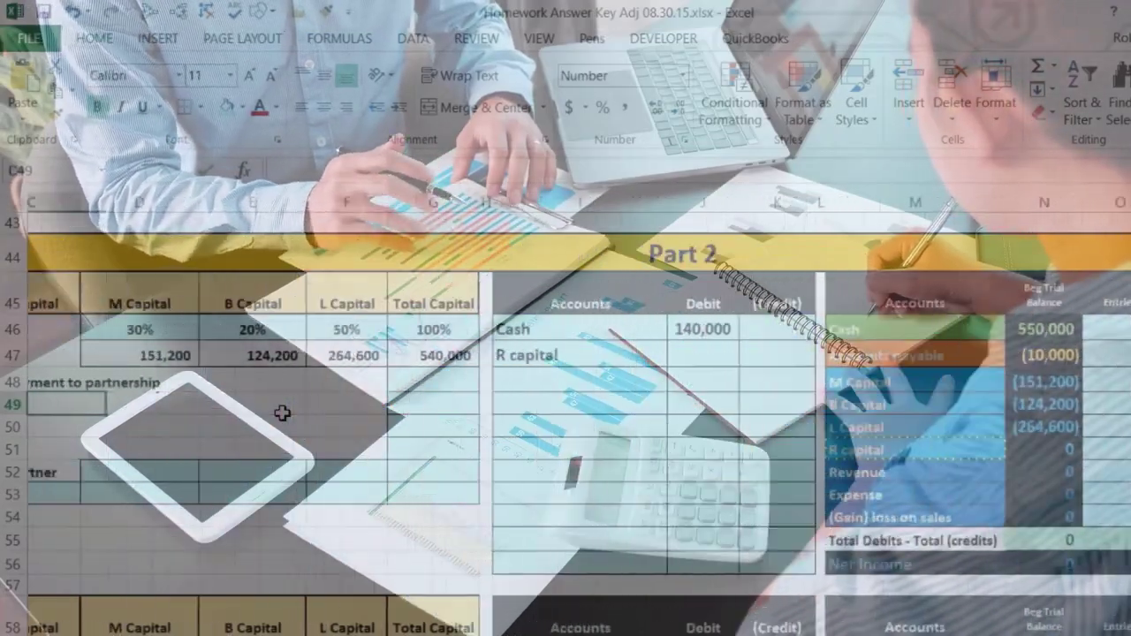
{"action": "key", "text": "Right"}
{"action": "key", "text": "Right"}
{"action": "key", "text": "Right"}
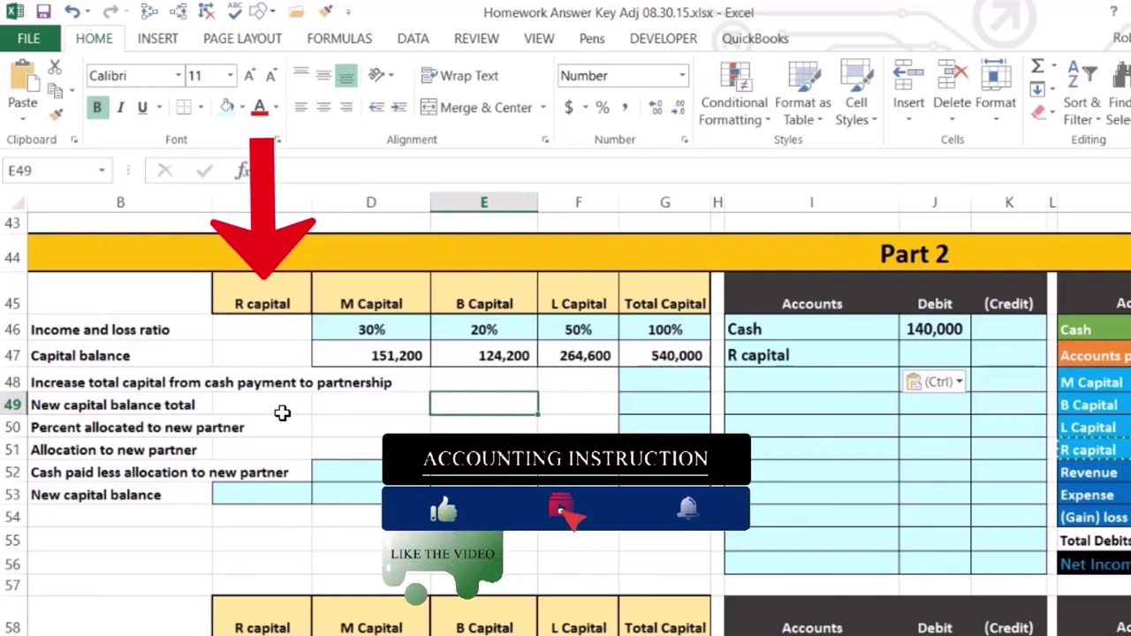
{"action": "key", "text": "Right"}
{"action": "key", "text": "Right"}
{"action": "key", "text": "Up"}
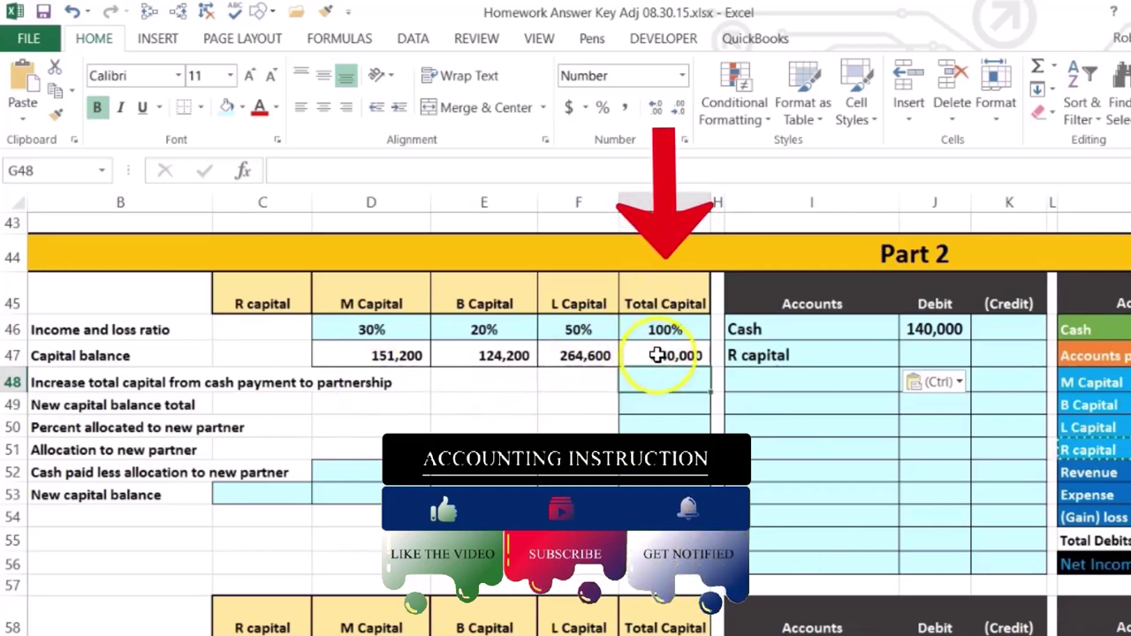
{"action": "left_click", "coordinate": [393, 355]}
{"action": "left_click", "coordinate": [477, 356]}
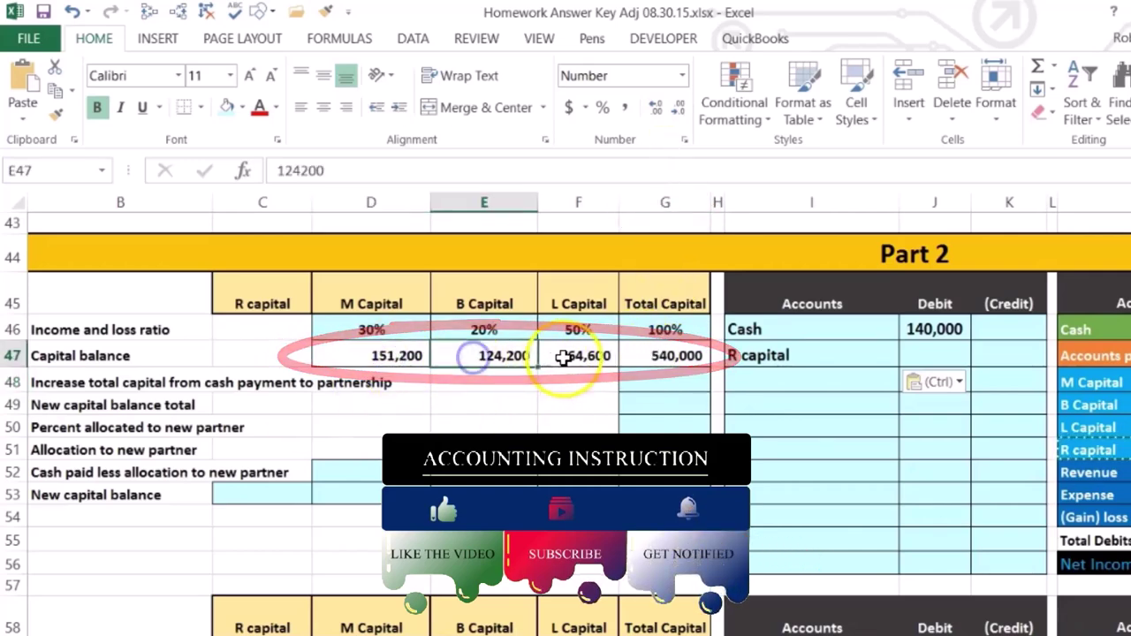
{"action": "left_click", "coordinate": [568, 355]}
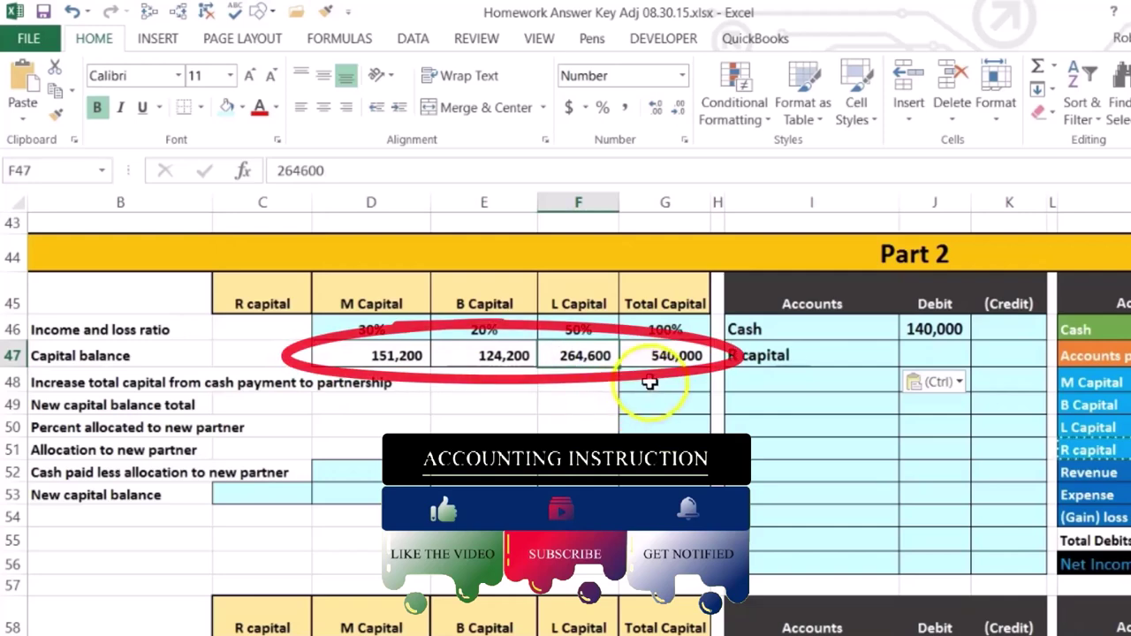
Step: Enter 140,000 in G48 as the increase in total capital from the cash payment to the partnership
{"action": "left_click", "coordinate": [651, 382]}
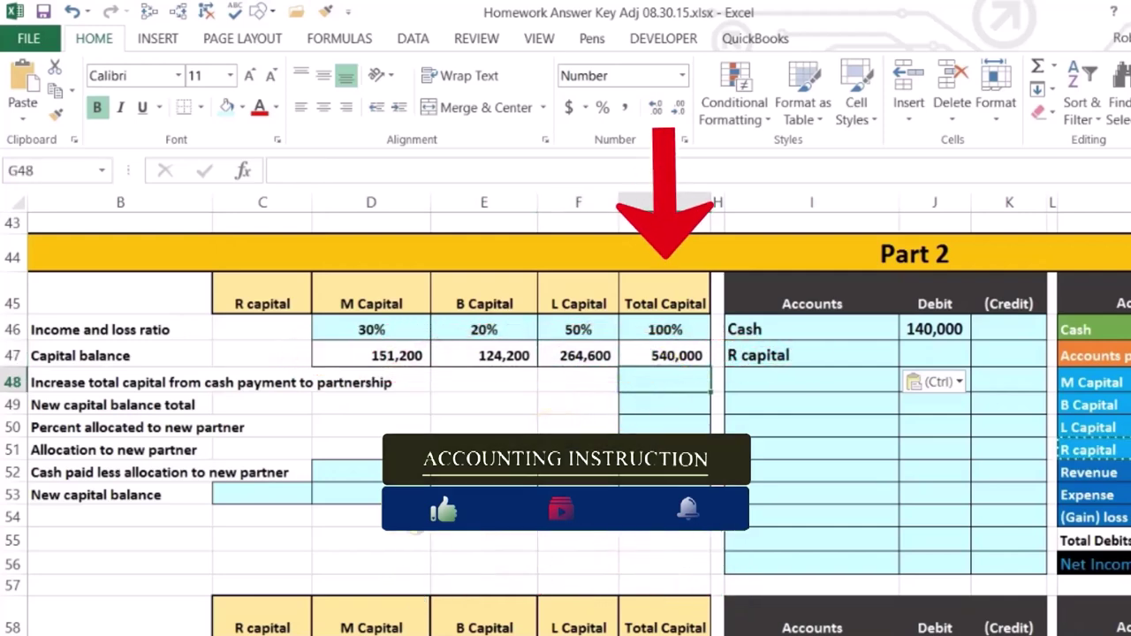
{"action": "type", "text": "14"}
{"action": "type", "text": "000"}
{"action": "key", "text": "Return"}
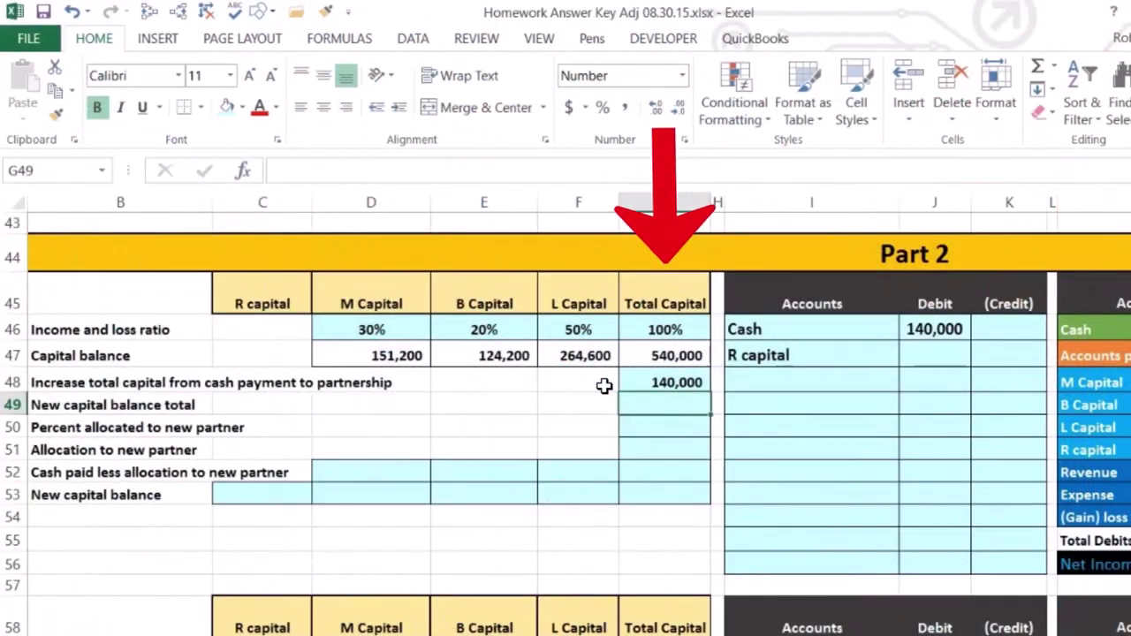
Step: Calculate the new capital balance total in G49 with the formula =G47+G48
{"action": "type", "text": "="}
{"action": "left_click", "coordinate": [658, 358]}
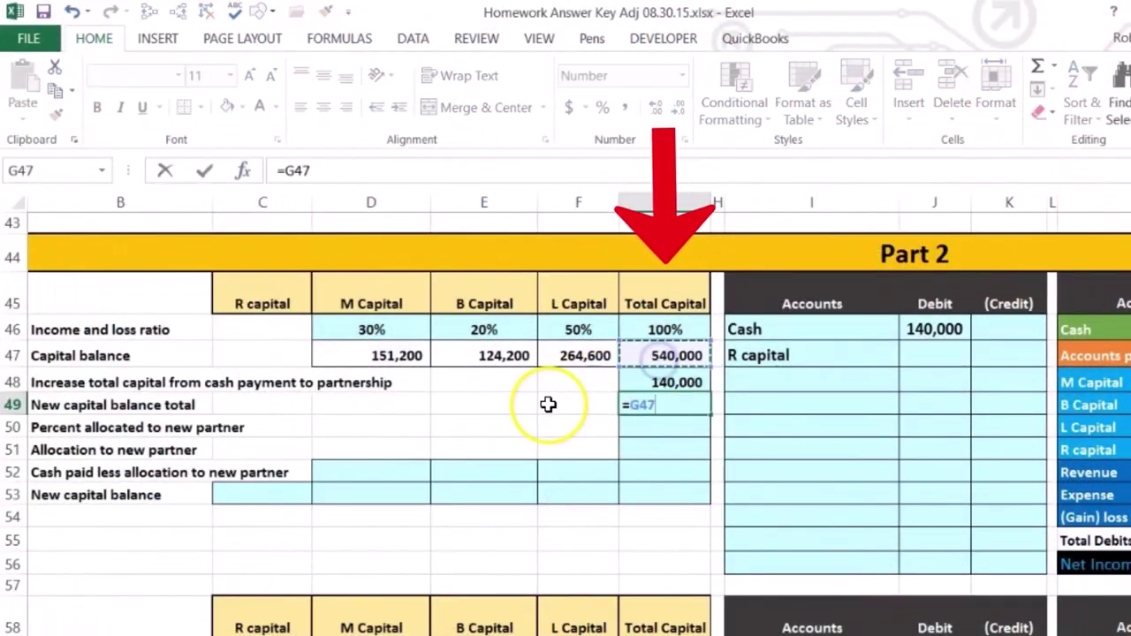
{"action": "type", "text": "+"}
{"action": "left_click", "coordinate": [638, 381]}
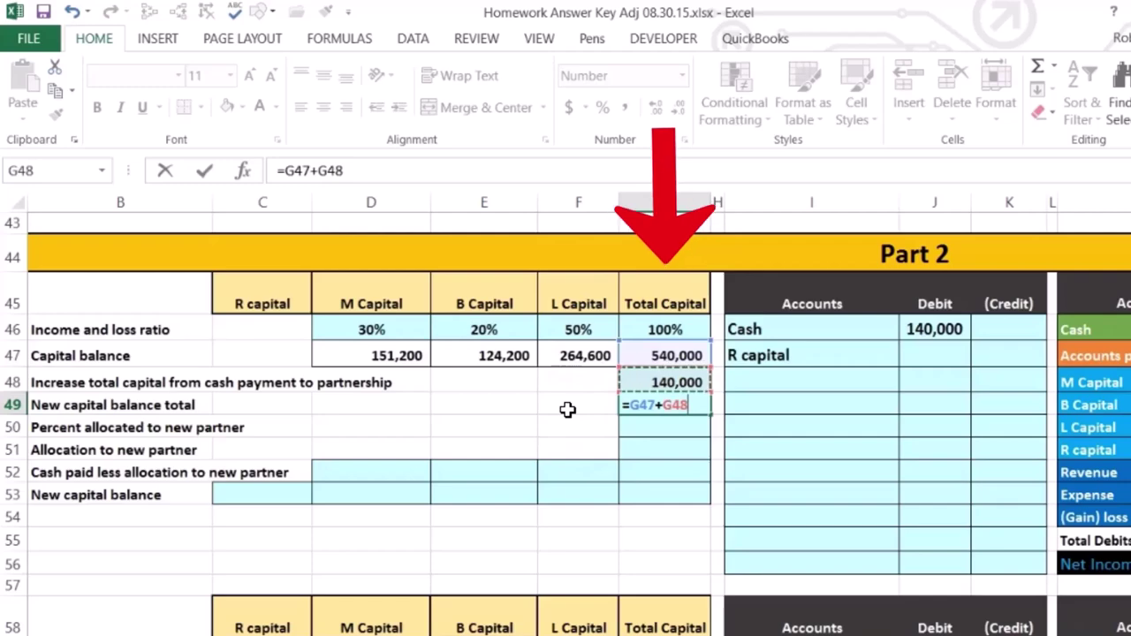
{"action": "key", "text": "Return"}
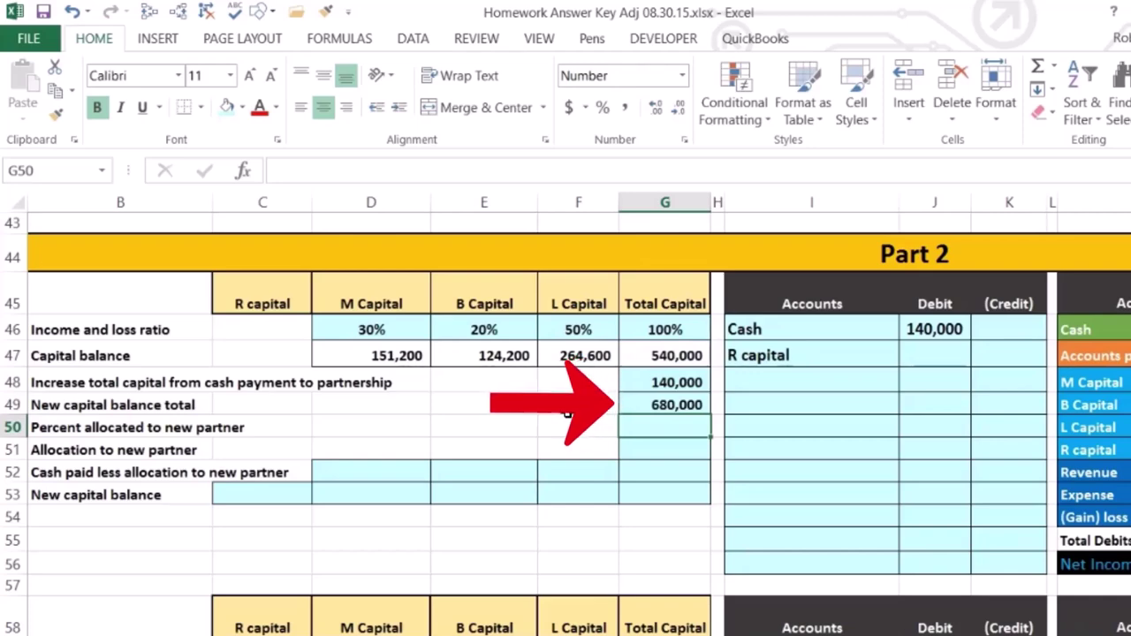
Step: Enter .25 in G50 as the percent allocated to the new partner and format the cell as a percentage
{"action": "type", "text": ".25"}
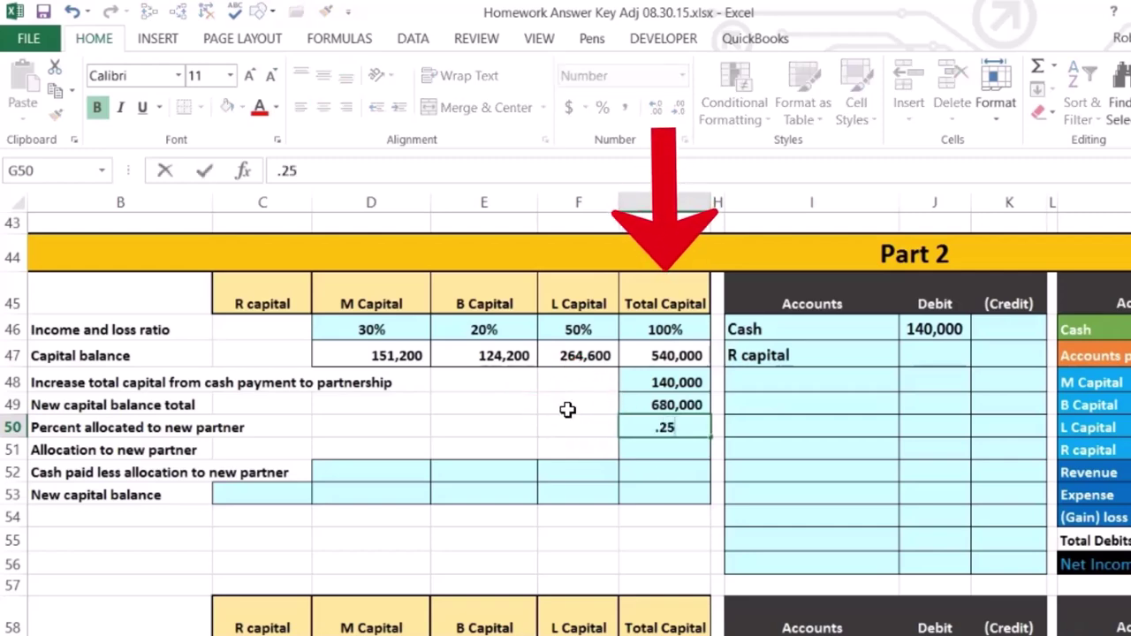
{"action": "key", "text": "ctrl+Return"}
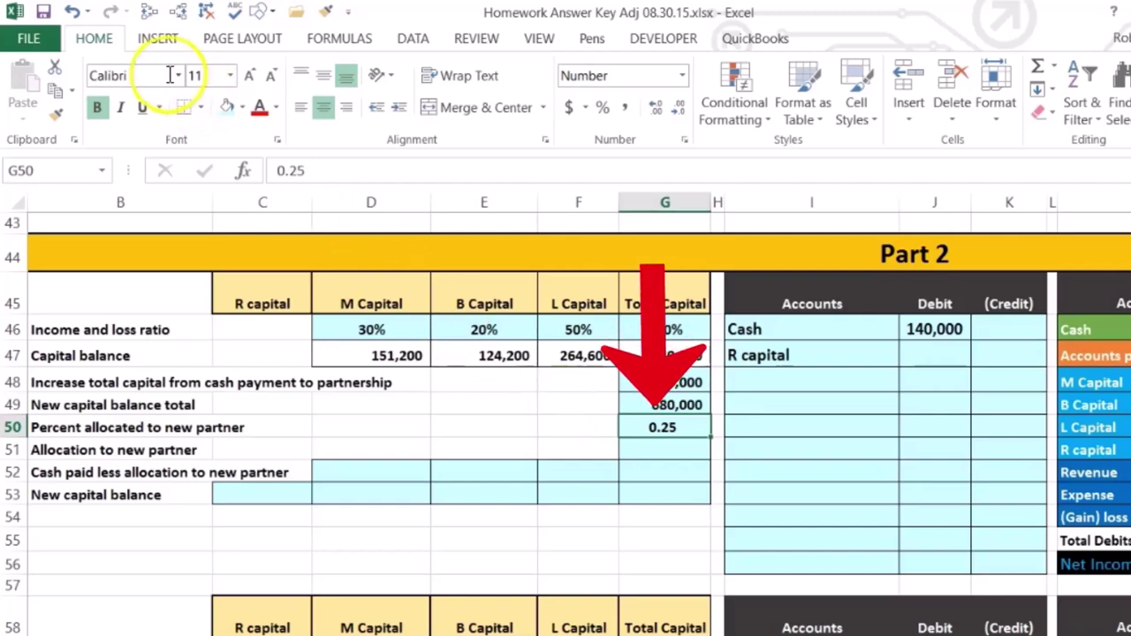
{"action": "left_click", "coordinate": [602, 106]}
Step: Calculate the allocation to the new partner in G51 with the formula =G49*G50
{"action": "left_click", "coordinate": [637, 446]}
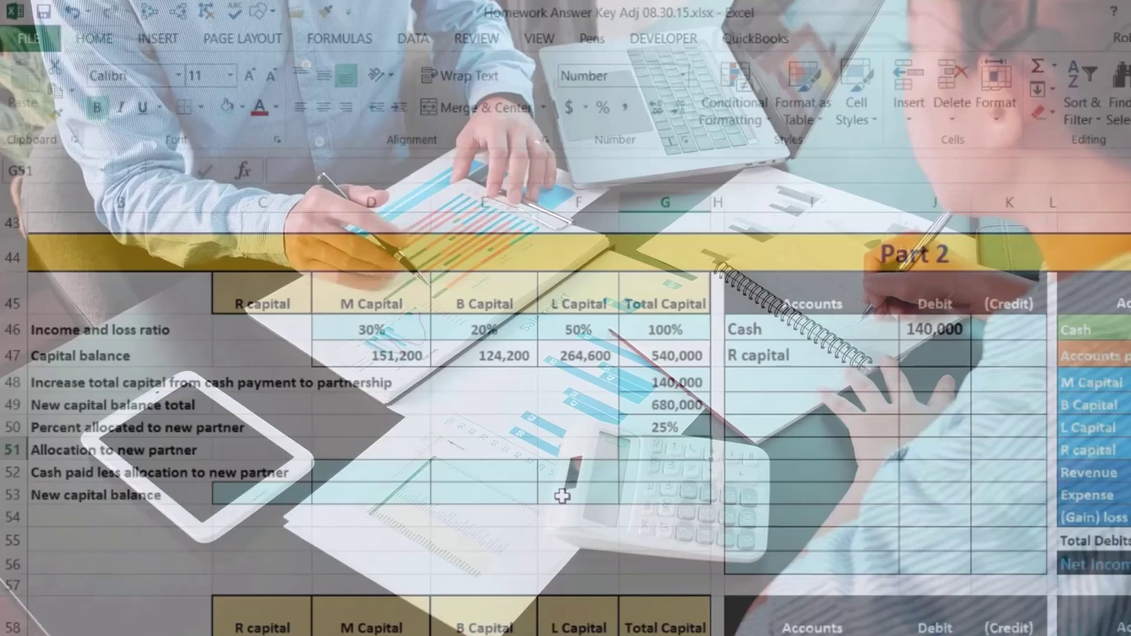
{"action": "type", "text": "="}
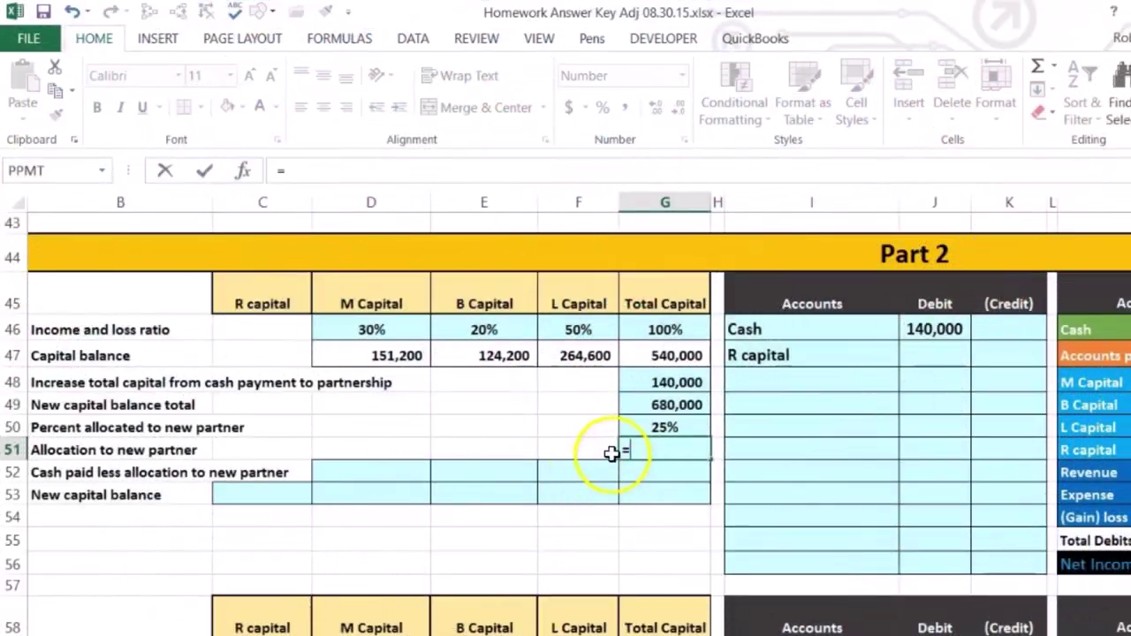
{"action": "left_click", "coordinate": [640, 407]}
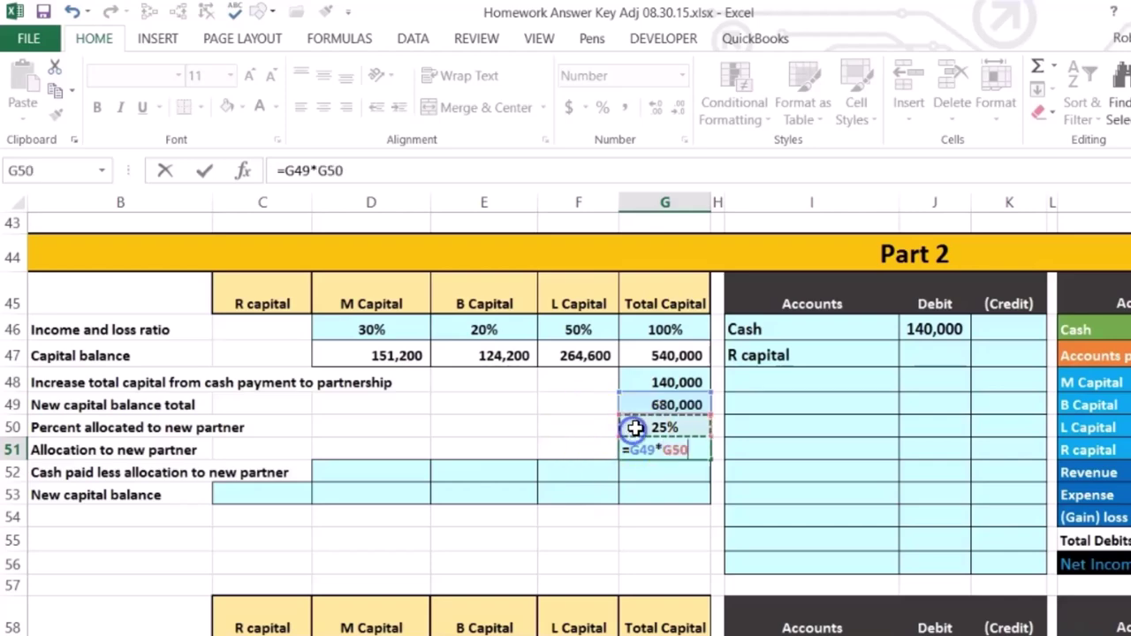
{"action": "key", "text": "Return"}
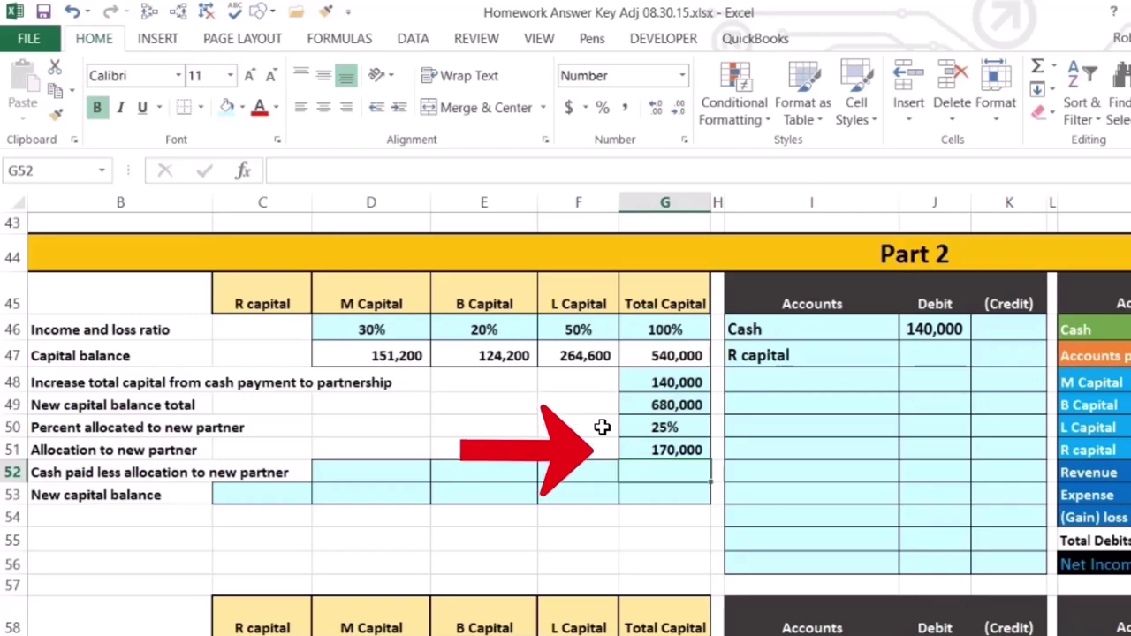
Step: Enter a credit of -170000 for R capital in K47 of the Part 2 journal entry
{"action": "key", "text": "Right"}
{"action": "key", "text": "Right"}
{"action": "key", "text": "Right"}
{"action": "key", "text": "Right"}
{"action": "key", "text": "Right"}
{"action": "key", "text": "Right"}
{"action": "key", "text": "Right"}
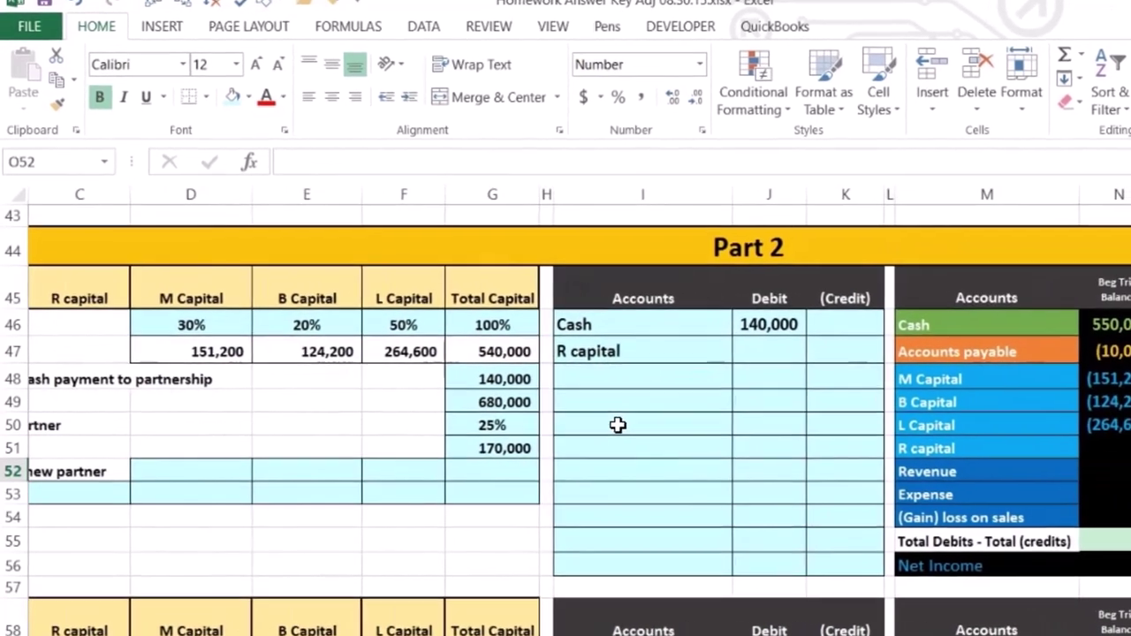
{"action": "key", "text": "Right"}
{"action": "key", "text": "Right"}
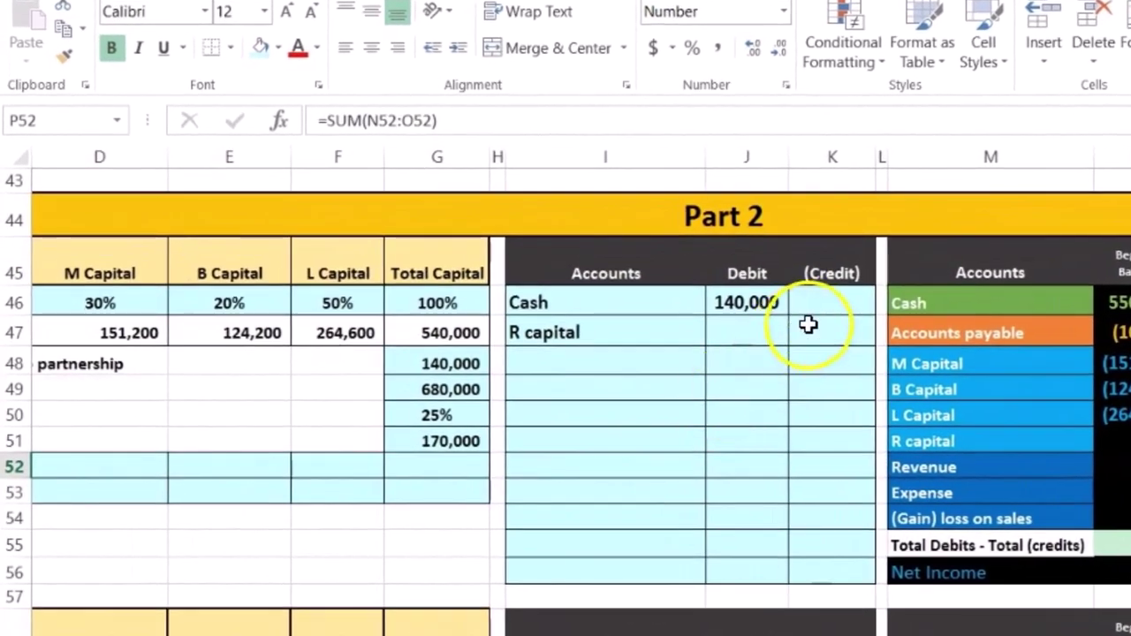
{"action": "left_click", "coordinate": [808, 326]}
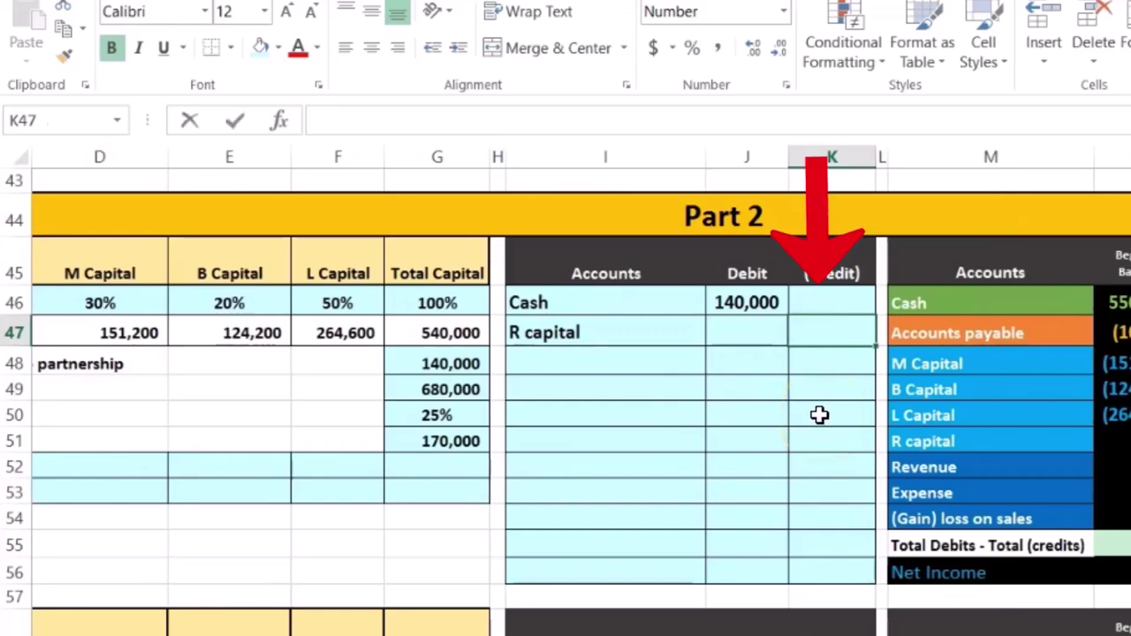
{"action": "type", "text": "-"}
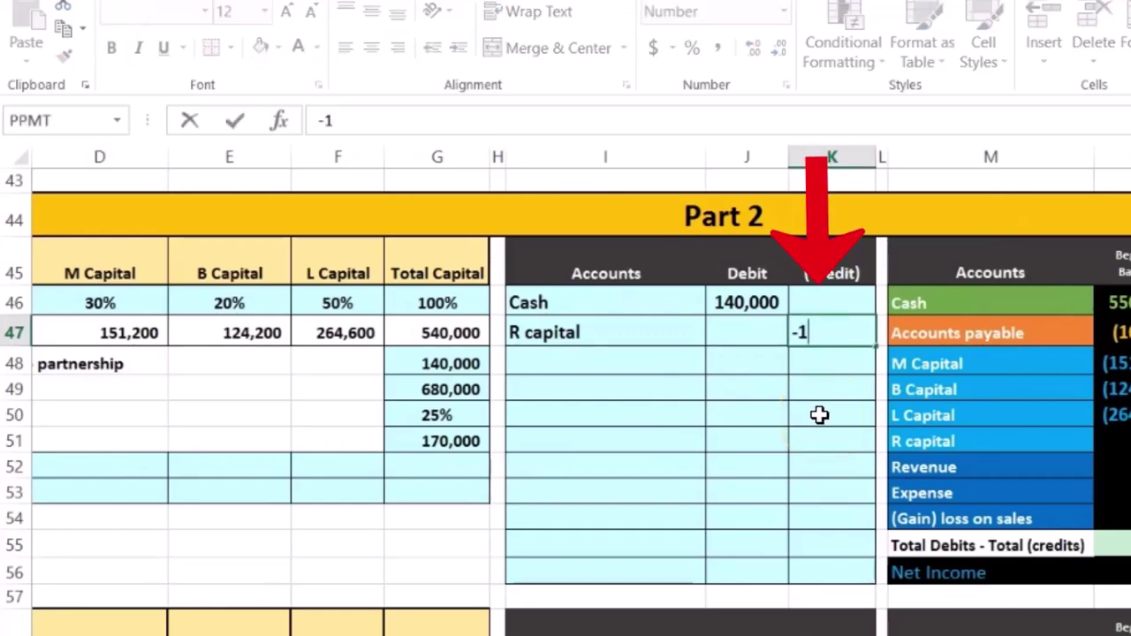
{"action": "type", "text": "170000"}
{"action": "key", "text": "Return"}
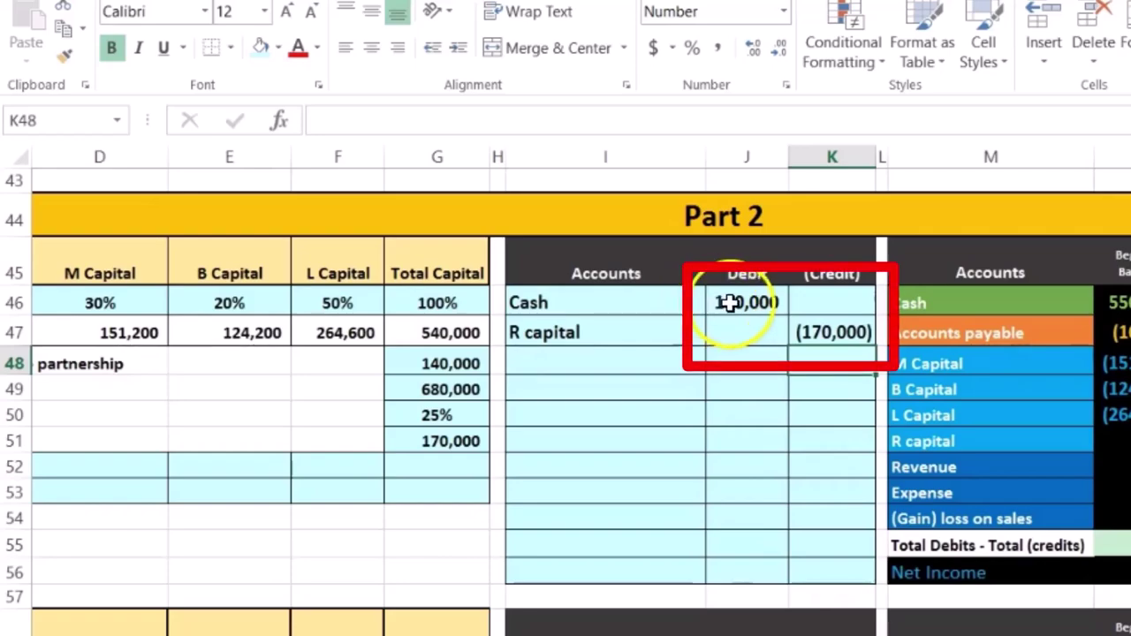
Step: Check the difference between the Cash debit and R capital credit in J46:K47, and review the M, B and L Capital accounts in M48:M50
{"action": "left_click", "coordinate": [764, 306]}
{"action": "left_click_drag", "start_coordinate": [764, 307], "coordinate": [800, 332]}
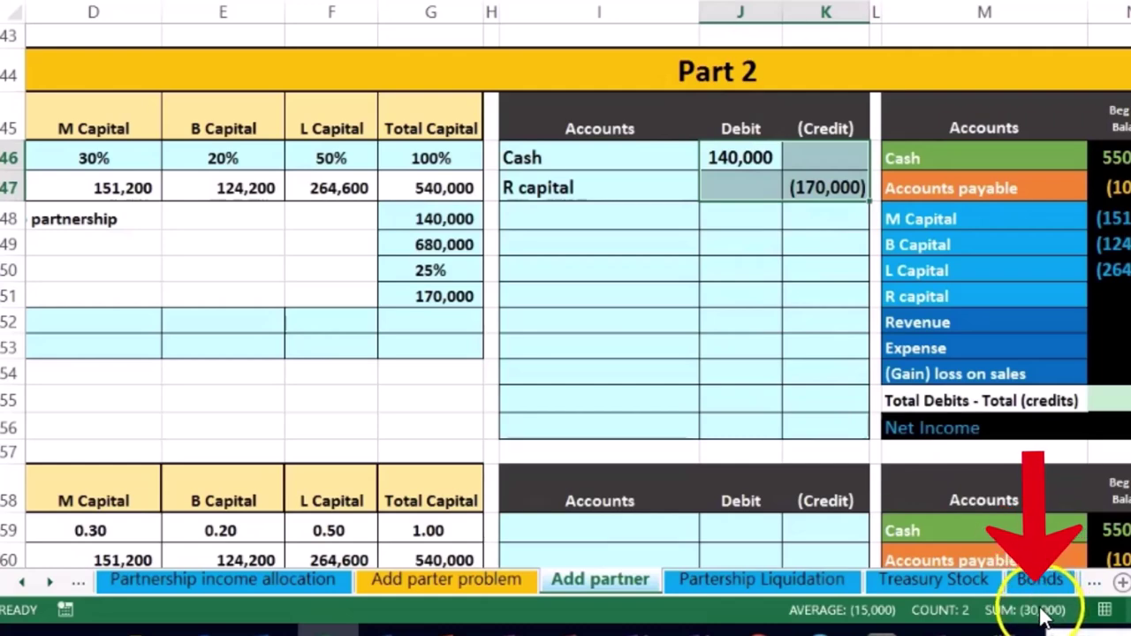
{"action": "left_click", "coordinate": [825, 190]}
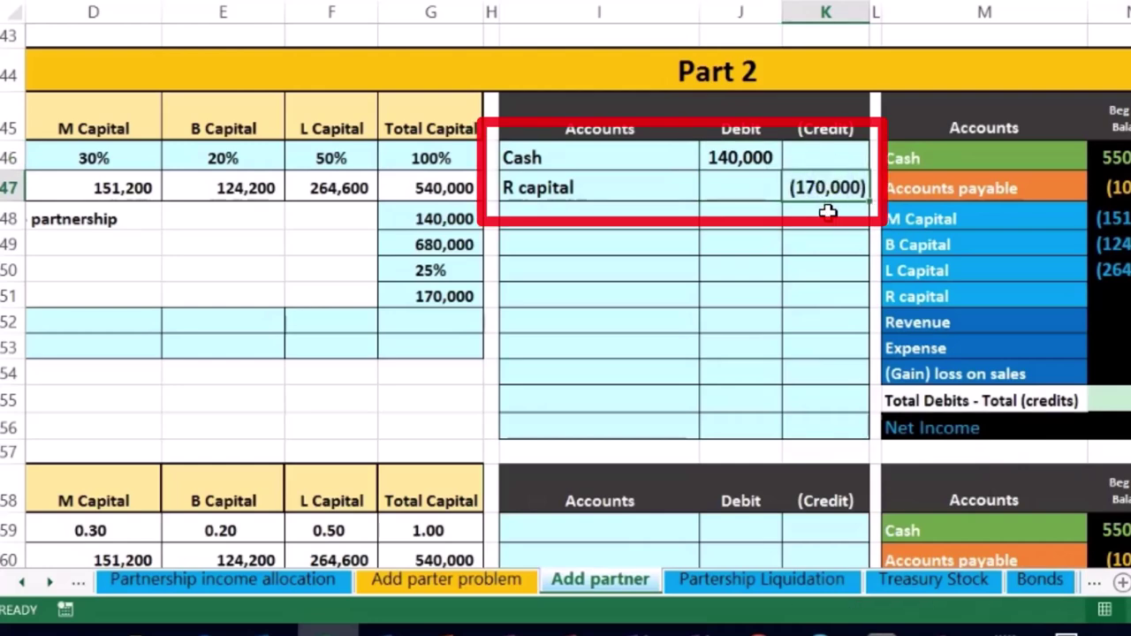
{"action": "left_click", "coordinate": [730, 157]}
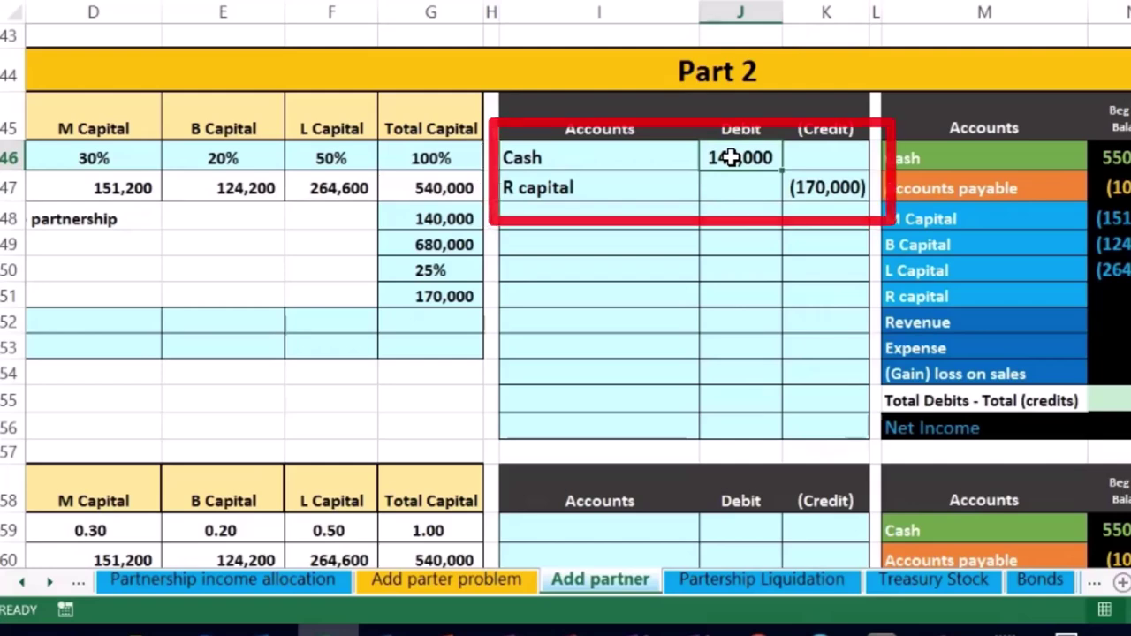
{"action": "left_click_drag", "start_coordinate": [954, 220], "coordinate": [974, 258]}
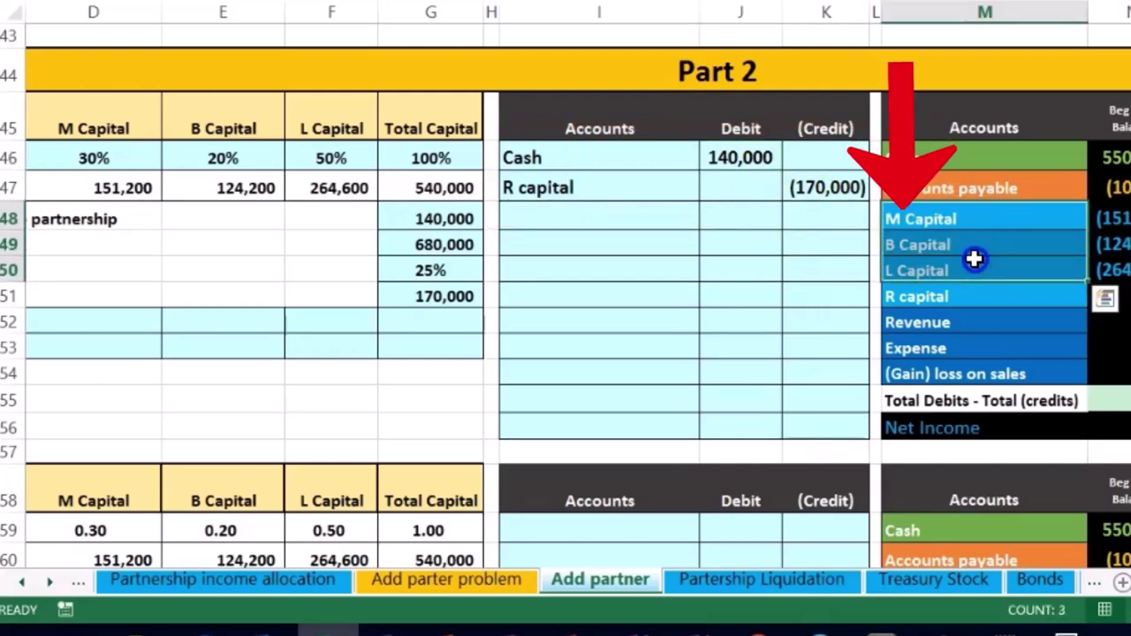
{"action": "left_click_drag", "start_coordinate": [729, 160], "coordinate": [786, 187]}
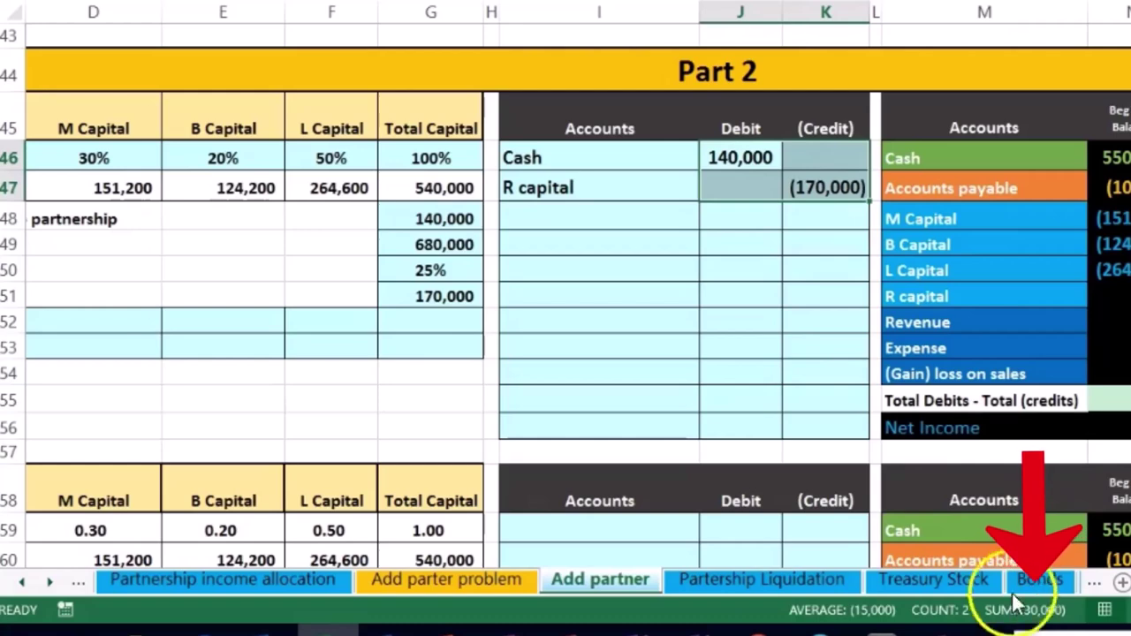
{"action": "left_click_drag", "start_coordinate": [1010, 215], "coordinate": [1014, 263]}
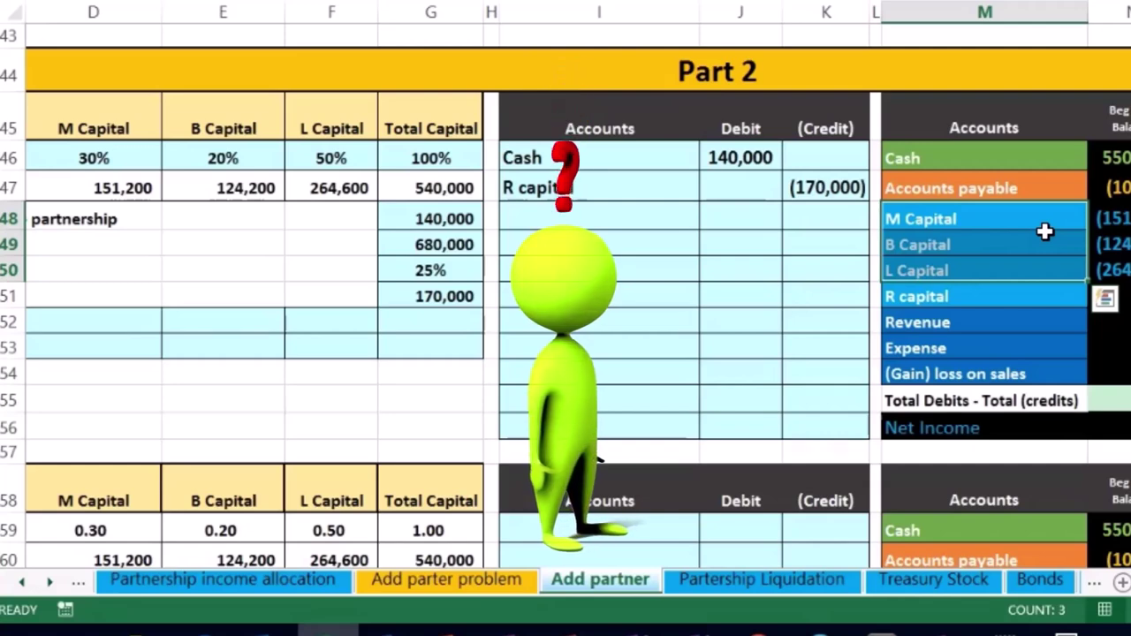
Step: Compare the Part 2 Cash debit and R capital credit with the trial balance's ending Cash and Accounts payable and the beginning M, B and L Capital balances
{"action": "left_click", "coordinate": [793, 199]}
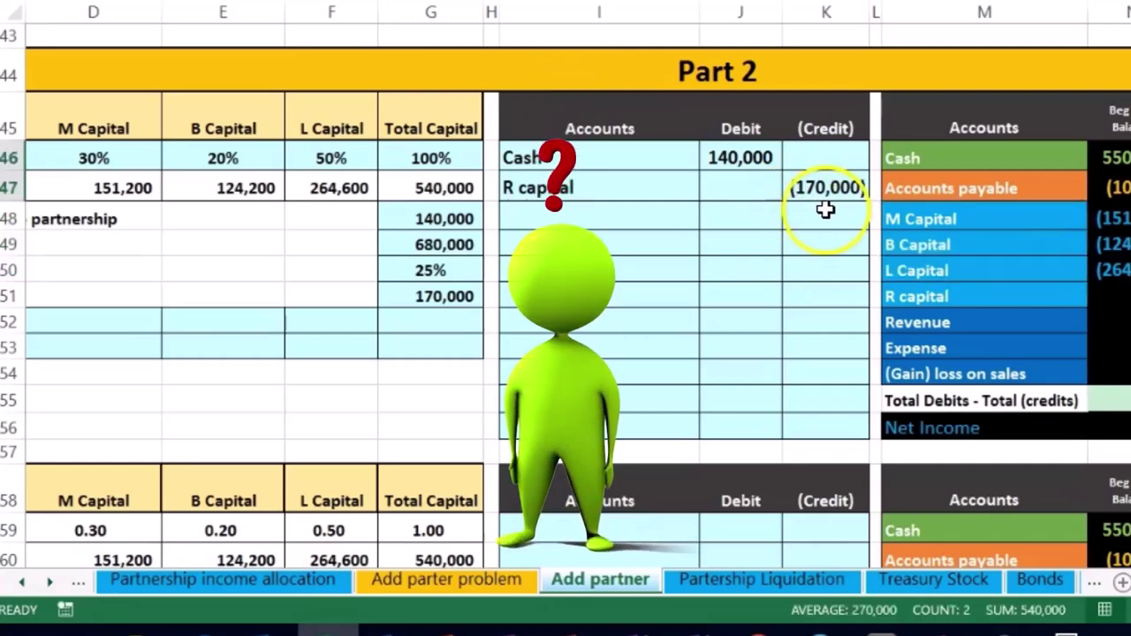
{"action": "left_click", "coordinate": [799, 196]}
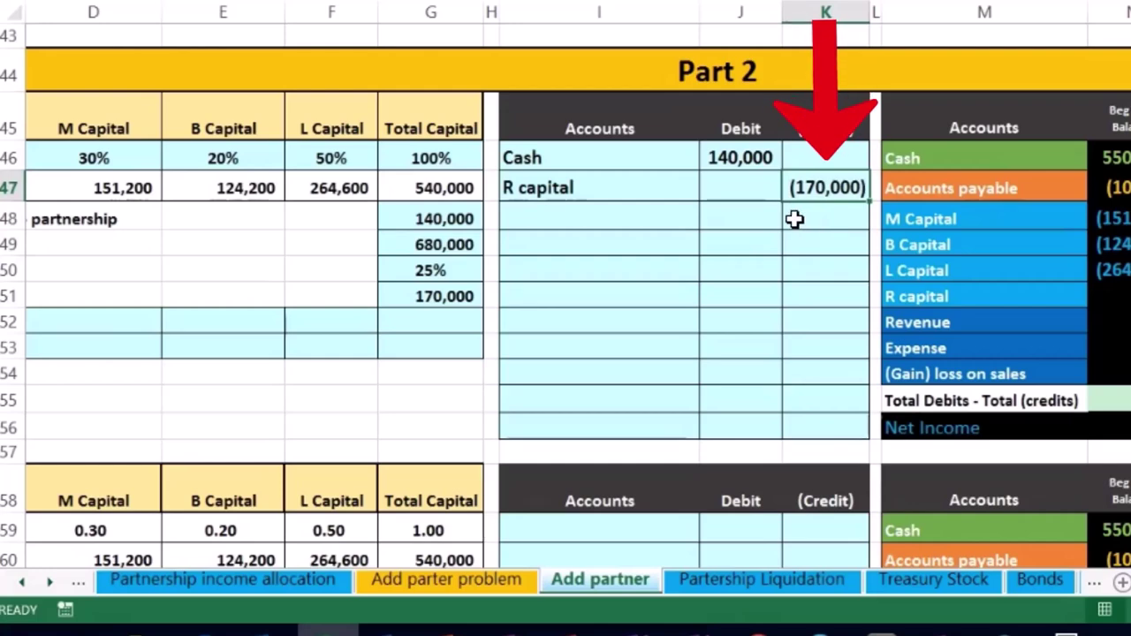
{"action": "left_click", "coordinate": [727, 157]}
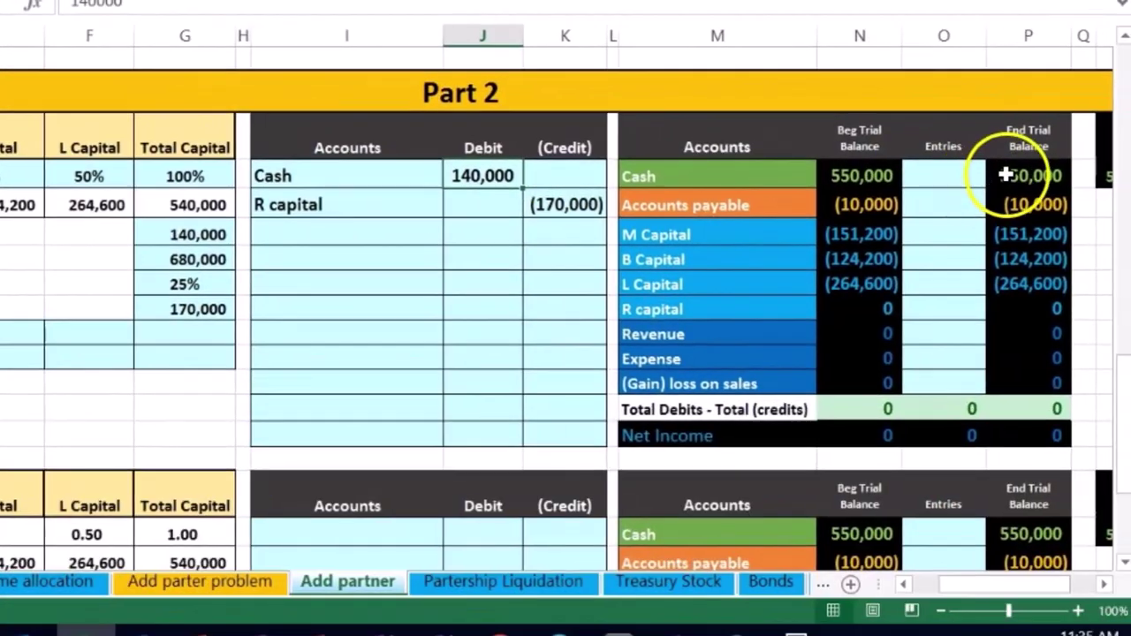
{"action": "left_click", "coordinate": [1006, 181]}
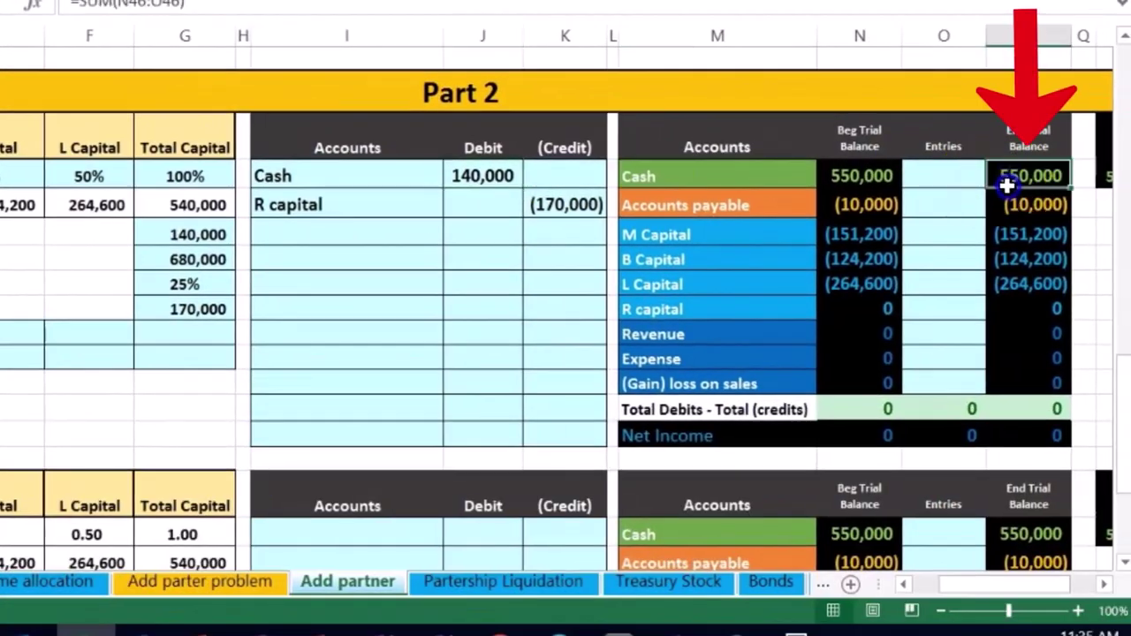
{"action": "left_click_drag", "start_coordinate": [1005, 185], "coordinate": [1010, 195]}
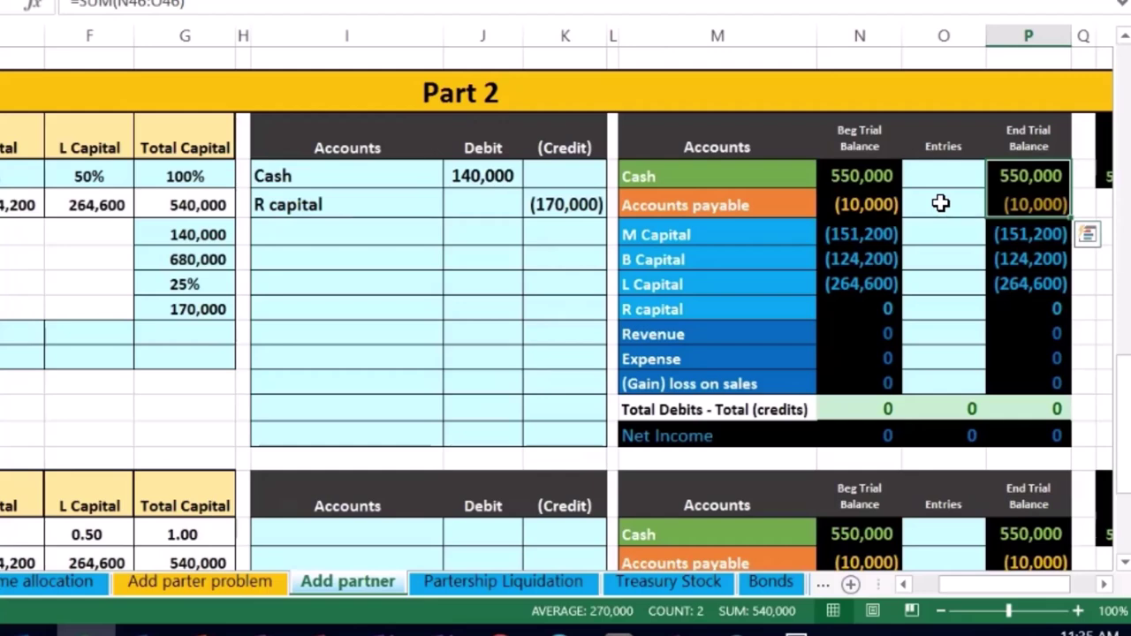
{"action": "left_click", "coordinate": [584, 210]}
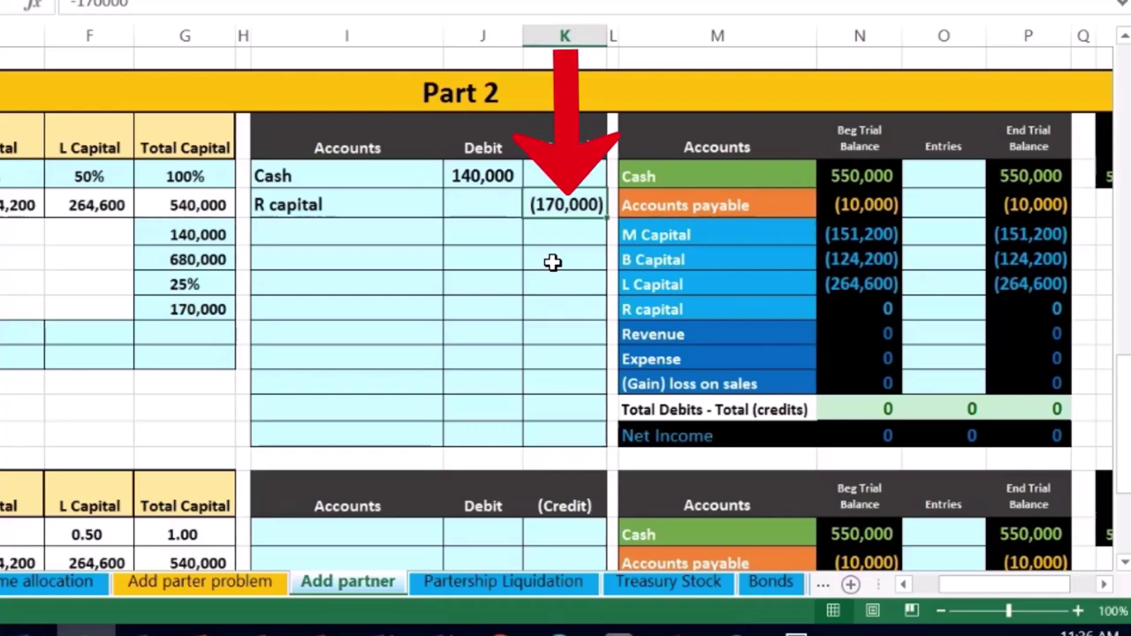
{"action": "left_click_drag", "start_coordinate": [698, 237], "coordinate": [853, 281]}
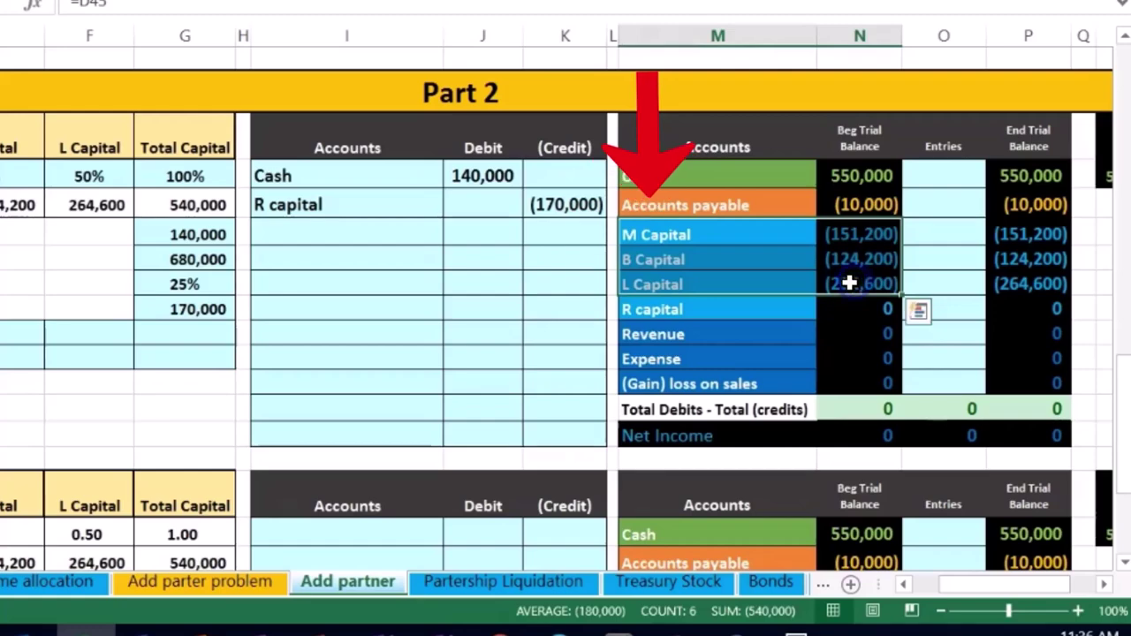
{"action": "left_click", "coordinate": [552, 283]}
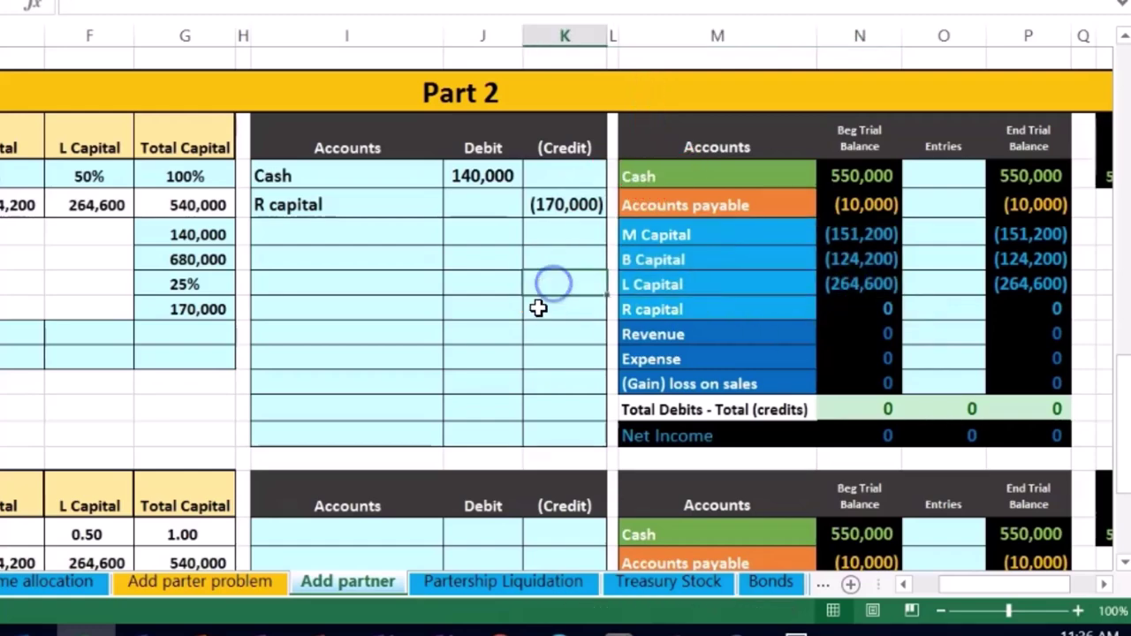
Step: Return to the Part 2 worksheet and review the income and loss ratio formulas for M, B and L in D46:F46
{"action": "key", "text": "Left"}
{"action": "key", "text": "Left"}
{"action": "key", "text": "Left"}
{"action": "key", "text": "Left"}
{"action": "key", "text": "Left"}
{"action": "key", "text": "Left"}
{"action": "key", "text": "Left"}
{"action": "key", "text": "Left"}
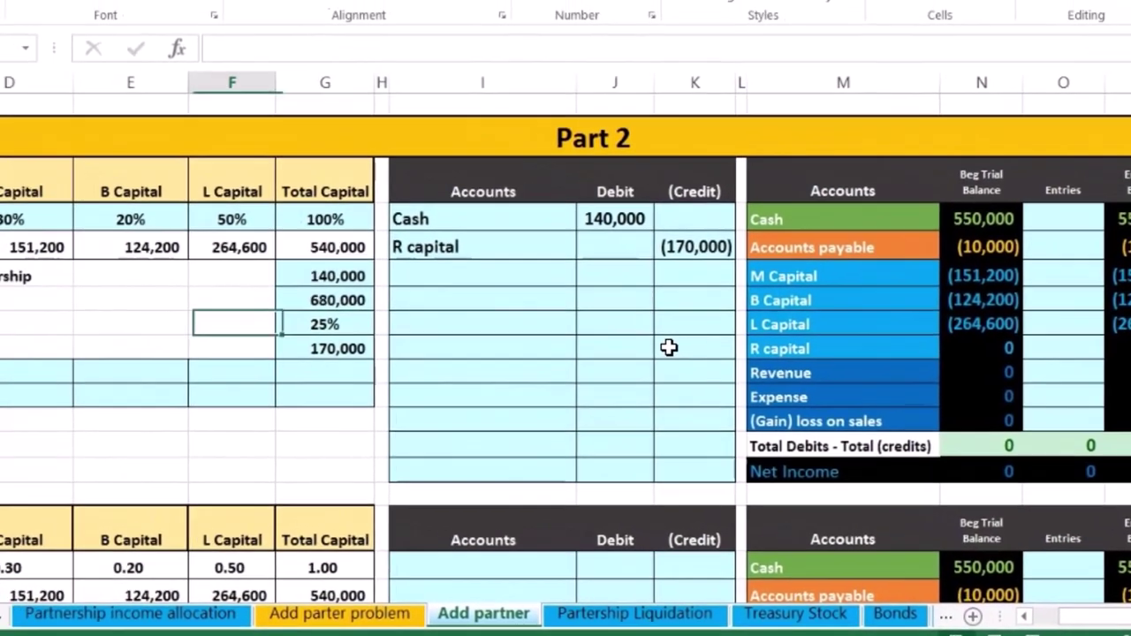
{"action": "key", "text": "Left"}
{"action": "key", "text": "Left"}
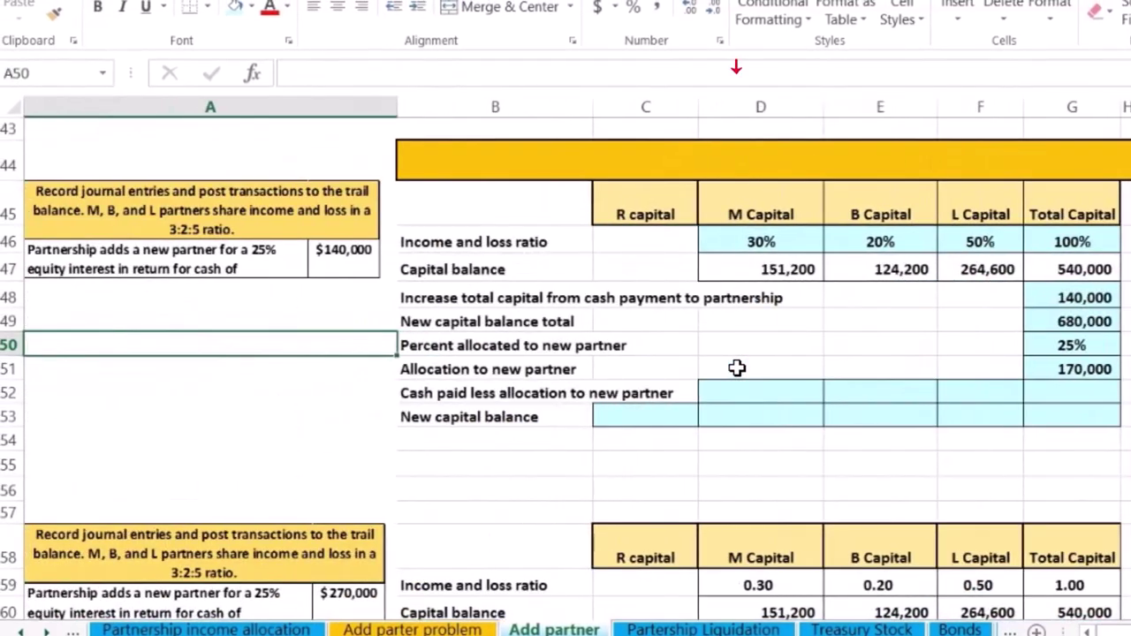
{"action": "key", "text": "Right"}
{"action": "key", "text": "Right"}
{"action": "left_click", "coordinate": [762, 246]}
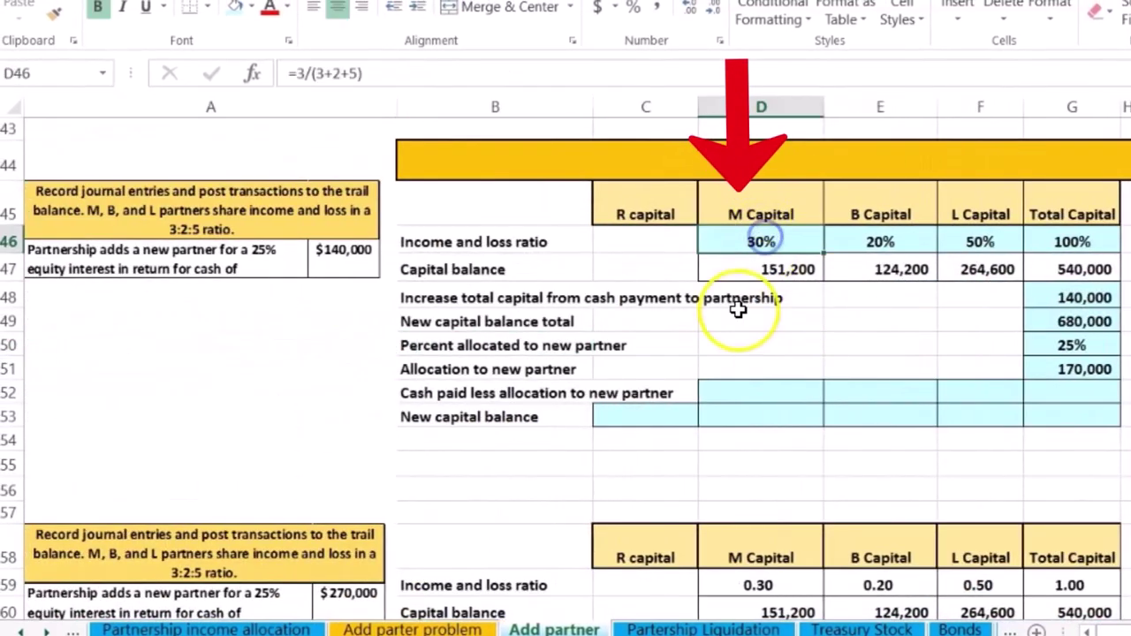
{"action": "key", "text": "Right"}
{"action": "key", "text": "Right"}
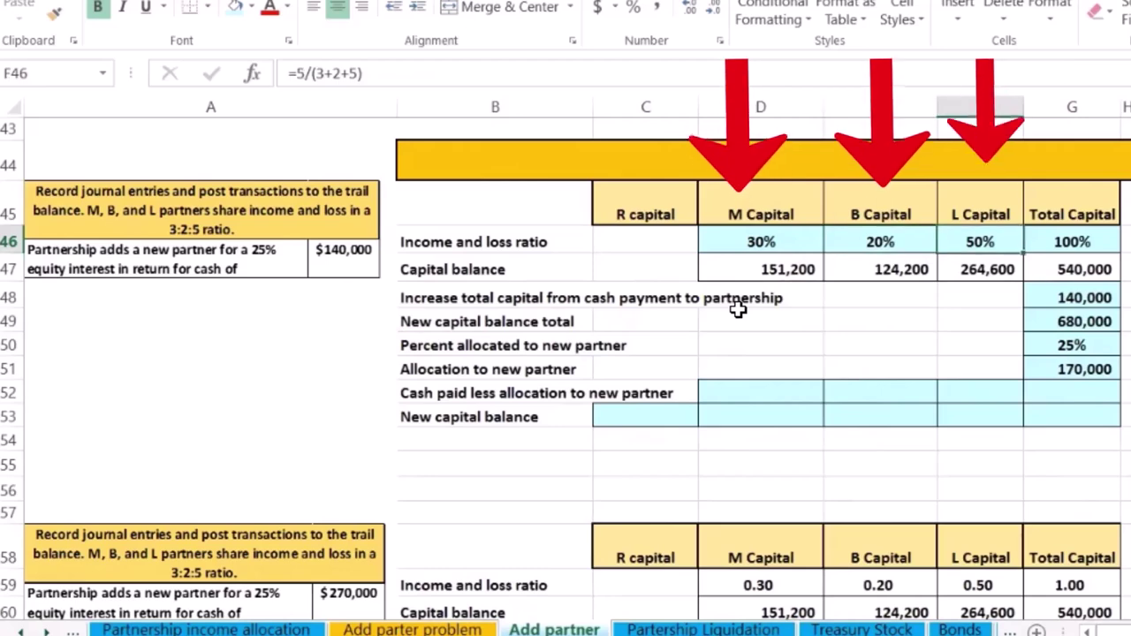
Step: Calculate the total cash paid less allocation to new partner in G52 with the formula =G51-G48
{"action": "left_click", "coordinate": [1060, 393]}
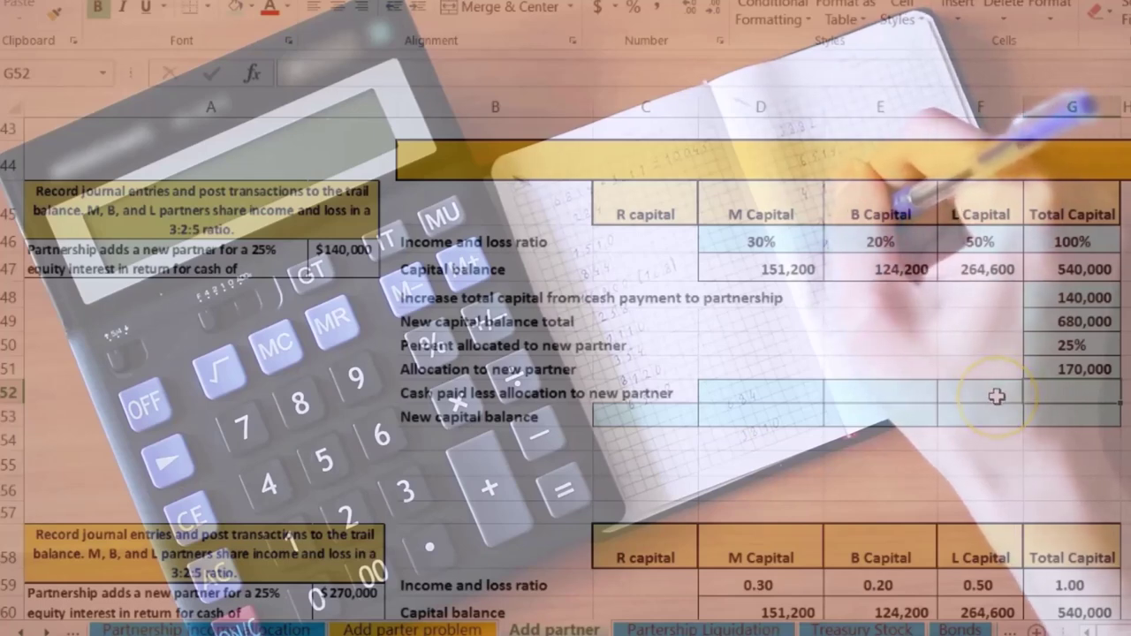
{"action": "type", "text": "="}
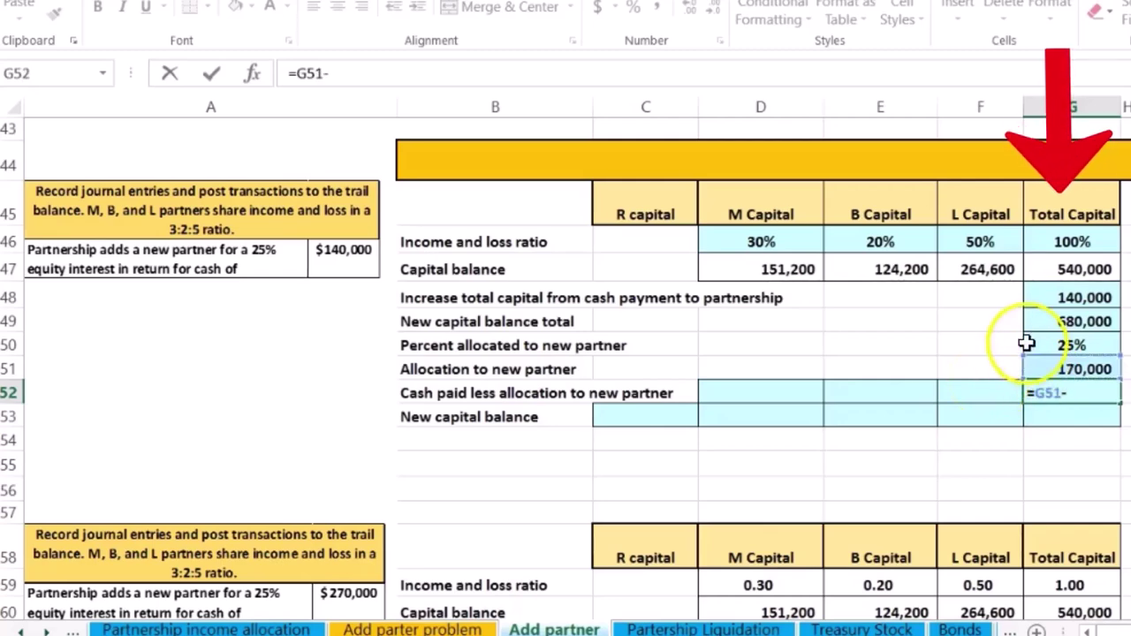
{"action": "left_click", "coordinate": [1044, 294]}
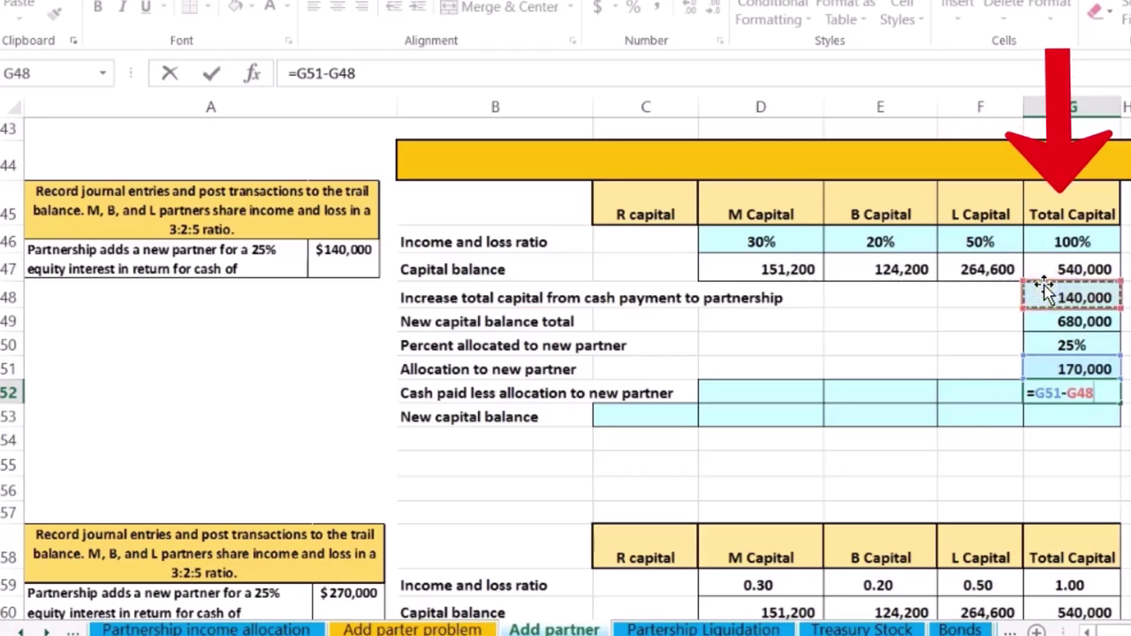
{"action": "key", "text": "Return"}
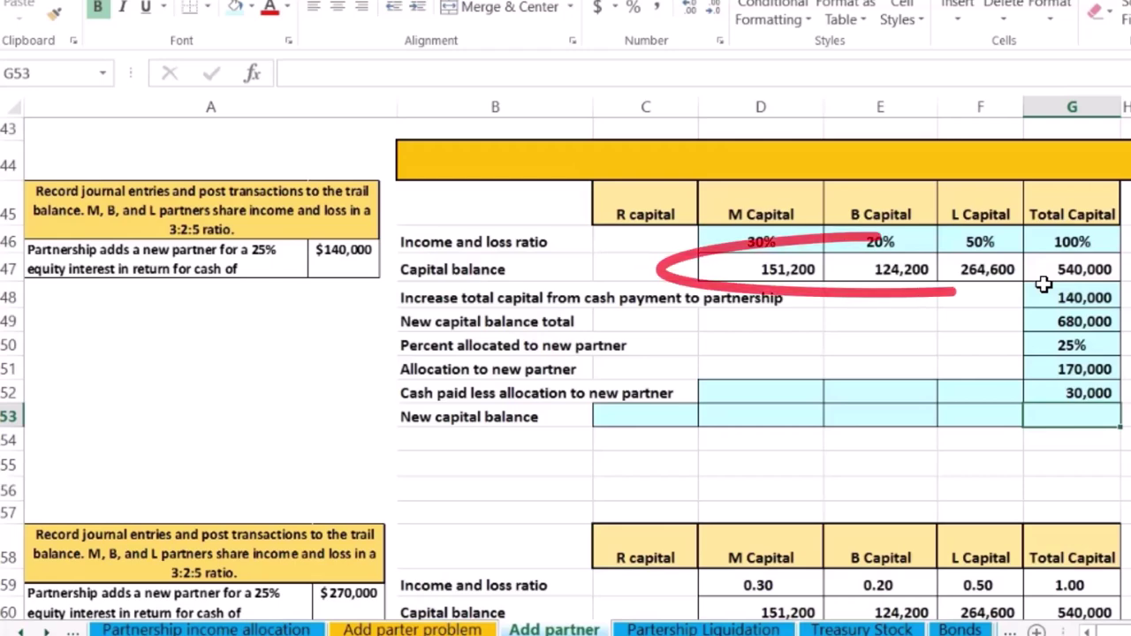
Step: Review the capital balances in D47:F47 and calculate M Capital's share of the difference in D52 with =G52*D46
{"action": "left_click_drag", "start_coordinate": [793, 264], "coordinate": [946, 263]}
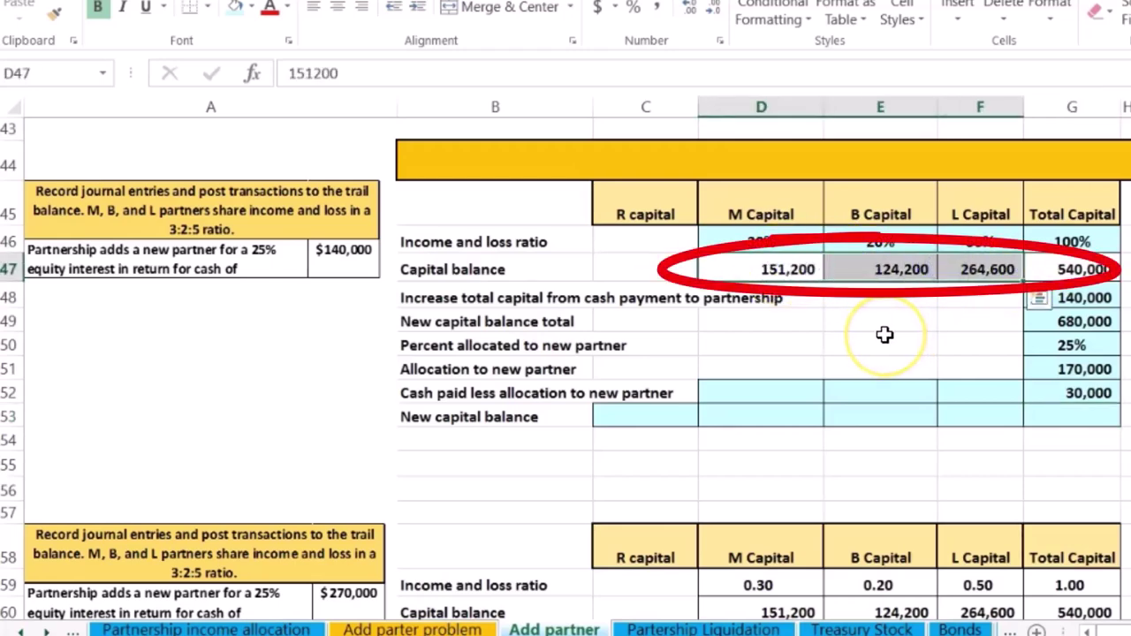
{"action": "left_click", "coordinate": [790, 394]}
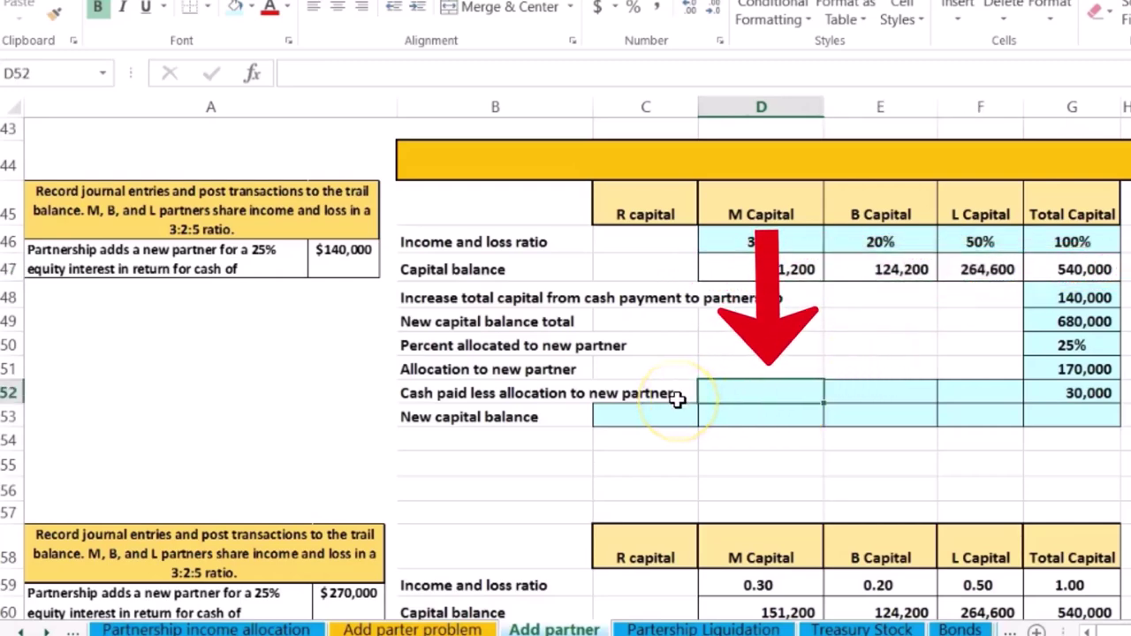
{"action": "type", "text": "="}
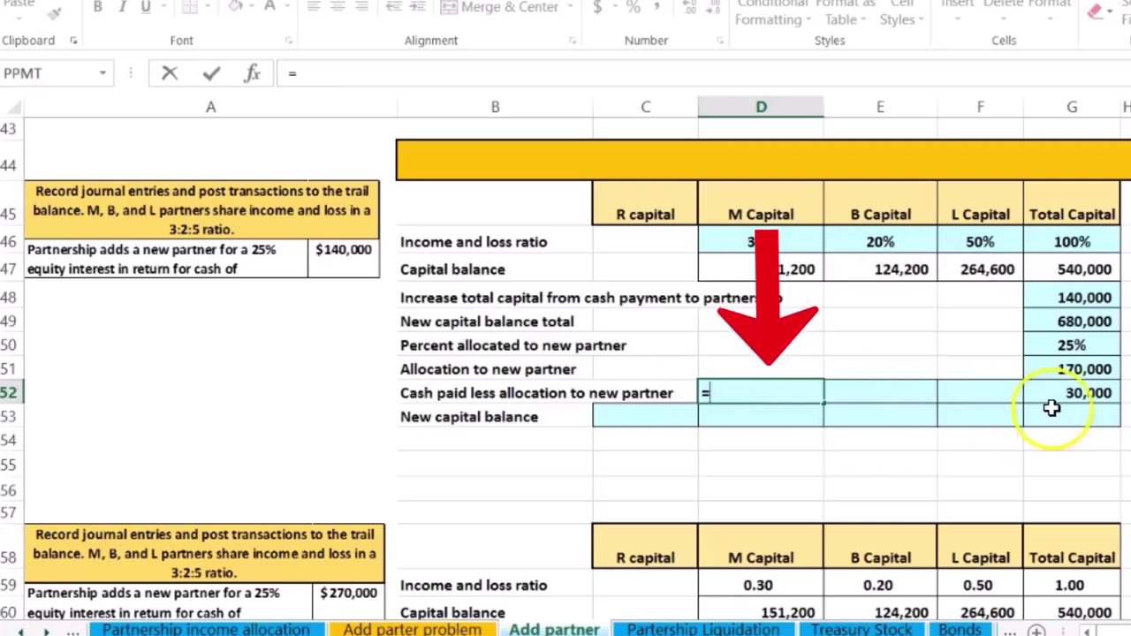
{"action": "left_click", "coordinate": [1063, 393]}
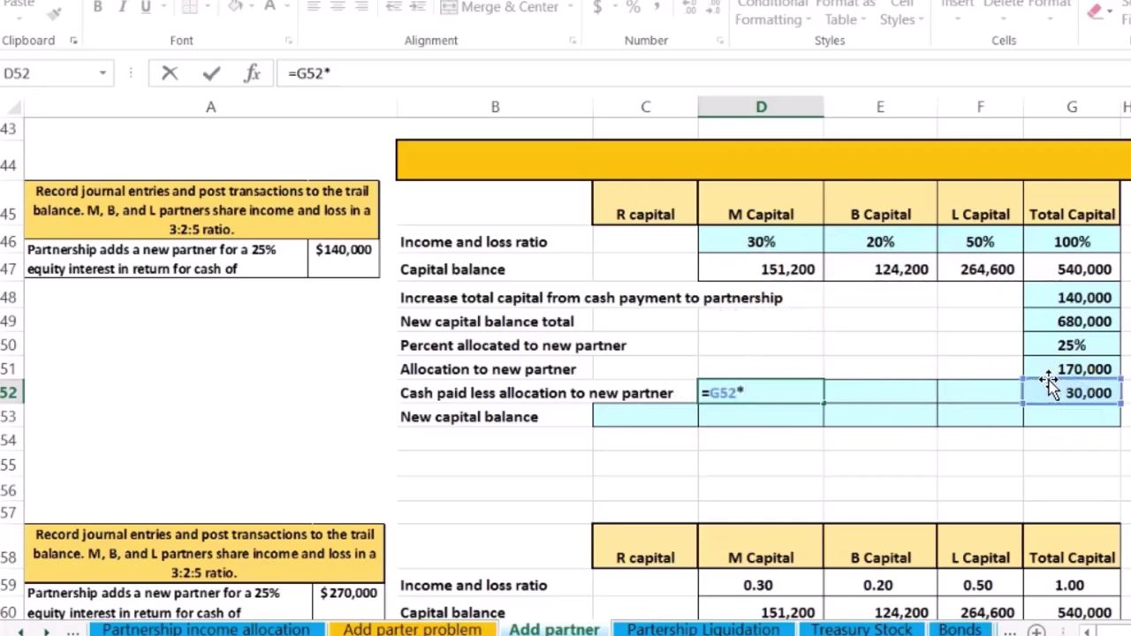
{"action": "left_click", "coordinate": [783, 237]}
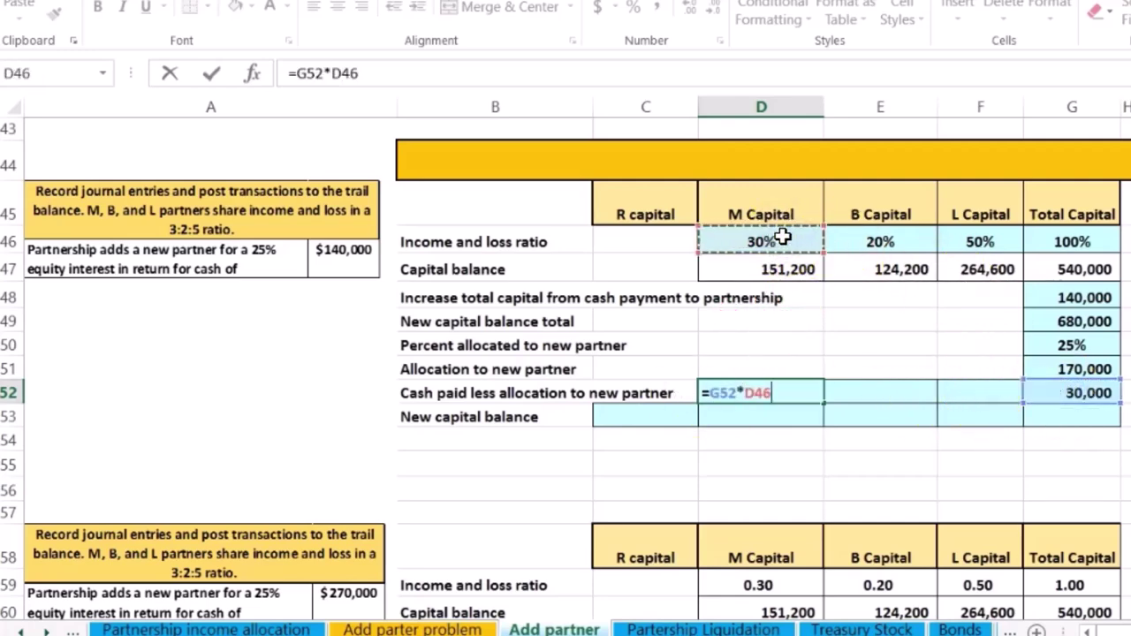
{"action": "key", "text": "Tab"}
{"action": "left_click", "coordinate": [789, 406]}
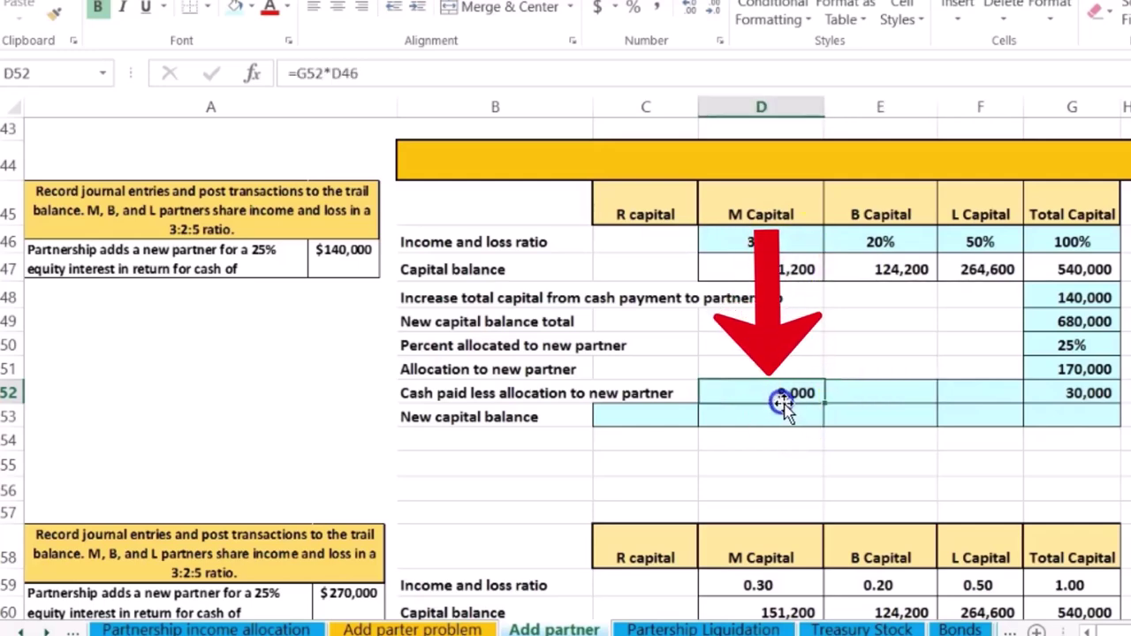
Step: Calculate B Capital's share of the difference in E52 with the formula =G52*E46
{"action": "left_click", "coordinate": [862, 393]}
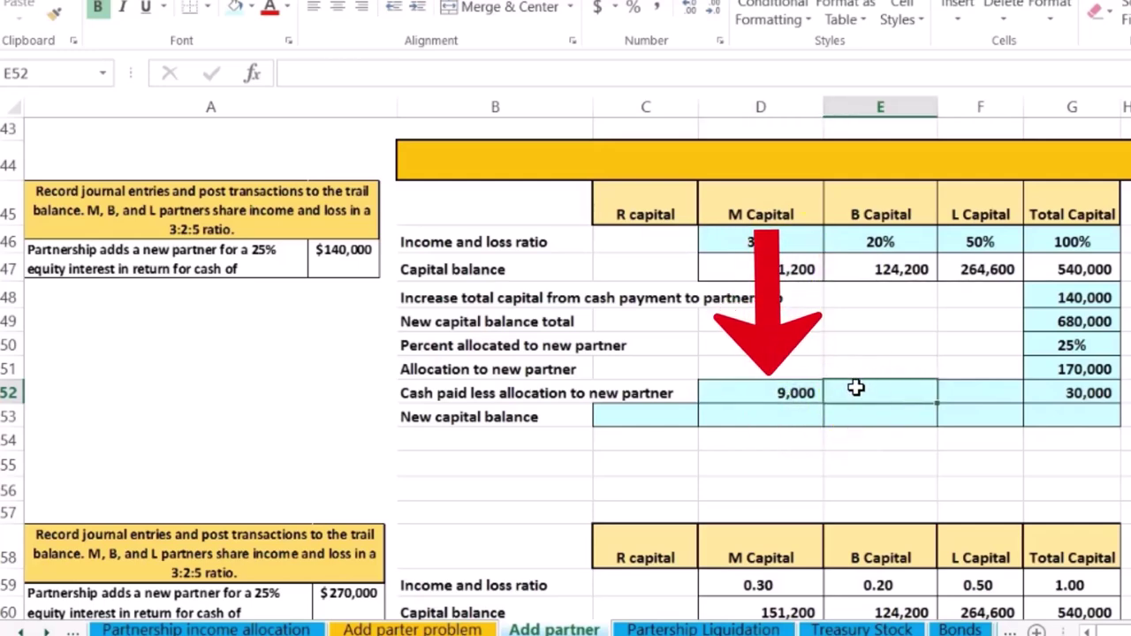
{"action": "type", "text": "="}
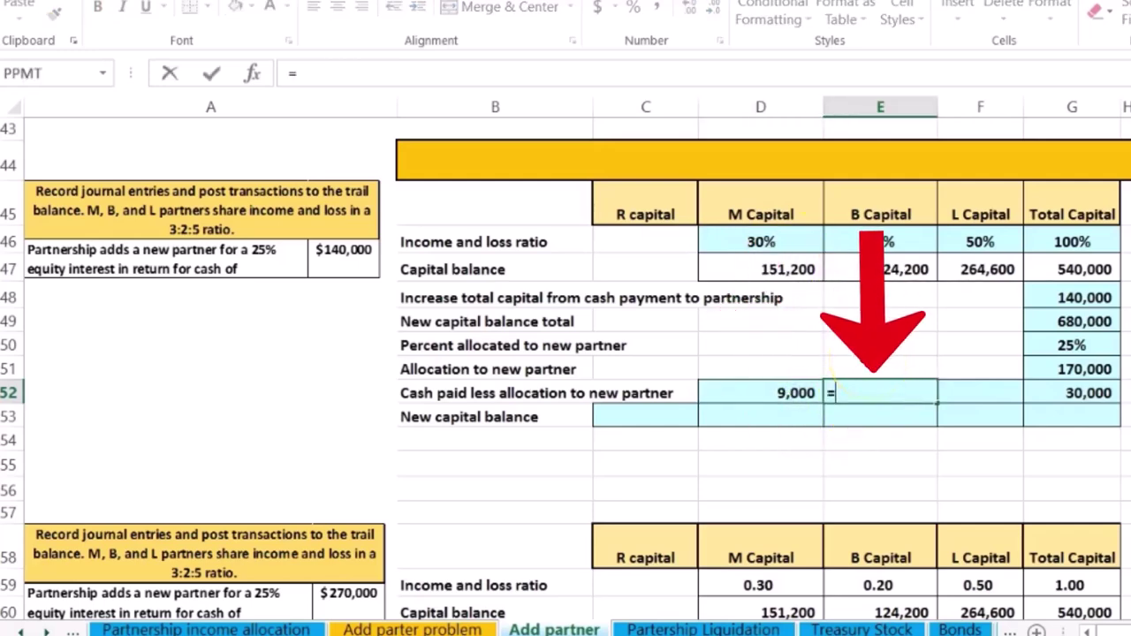
{"action": "left_click", "coordinate": [1036, 393]}
{"action": "type", "text": "*"}
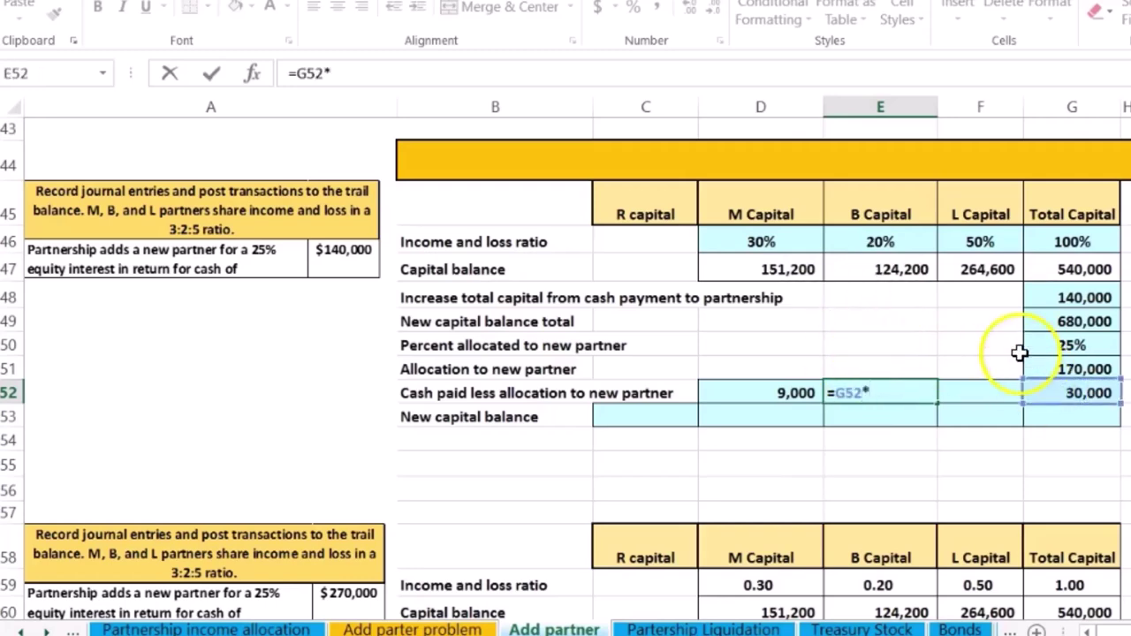
{"action": "left_click", "coordinate": [883, 240]}
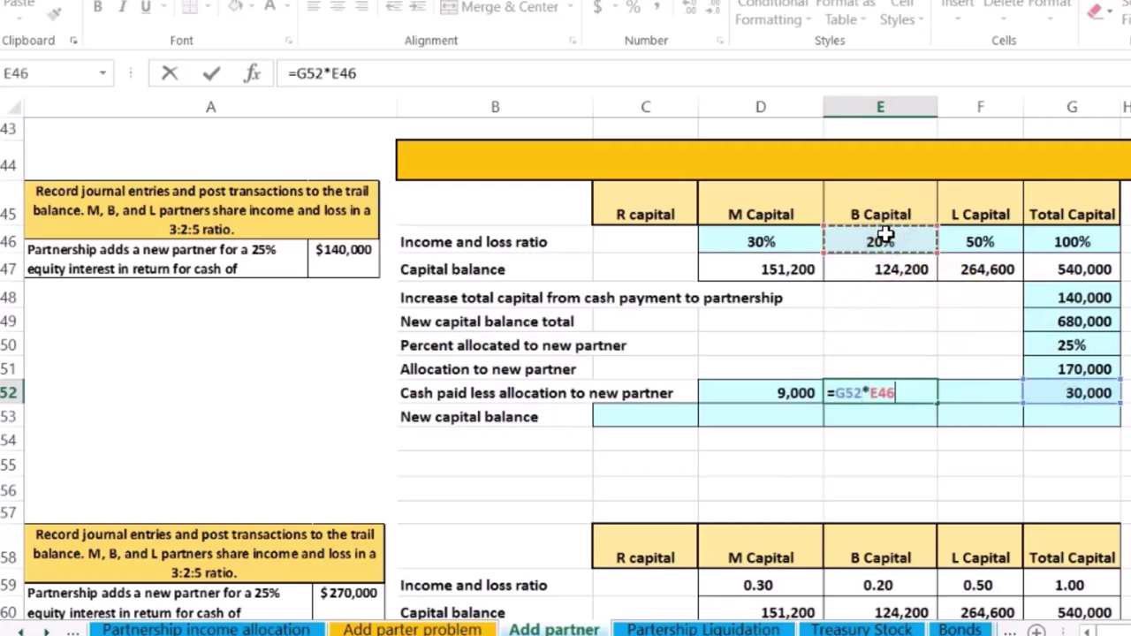
{"action": "key", "text": "Tab"}
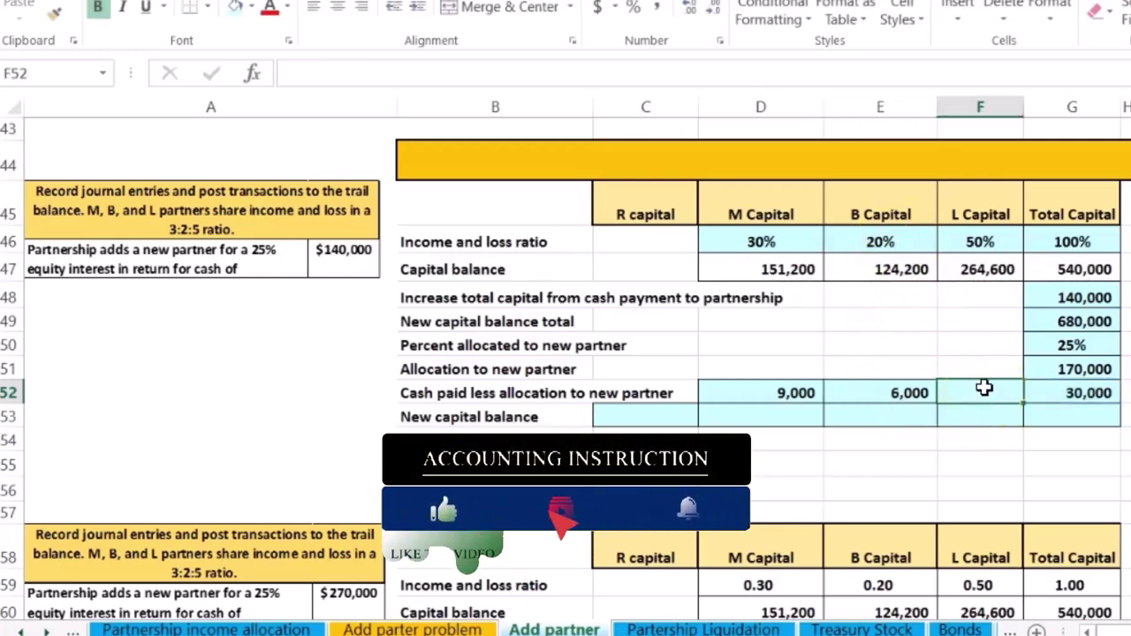
Step: Calculate L Capital's share of the difference in F52 with the formula =G52*F46
{"action": "type", "text": "="}
{"action": "left_click", "coordinate": [1048, 389]}
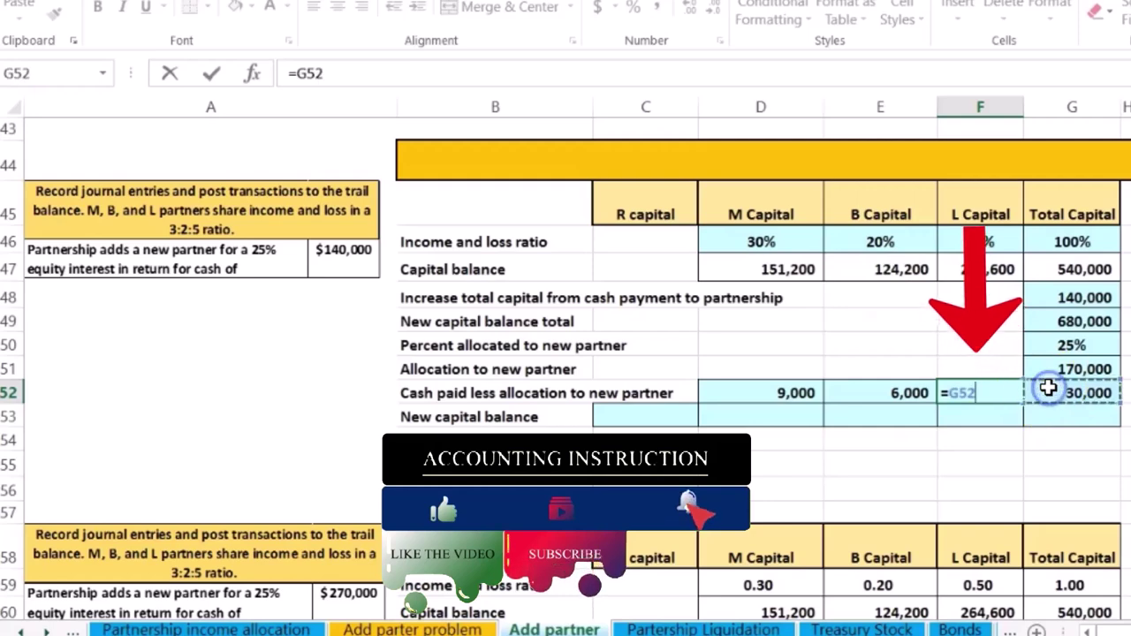
{"action": "type", "text": "*"}
{"action": "left_click", "coordinate": [980, 237]}
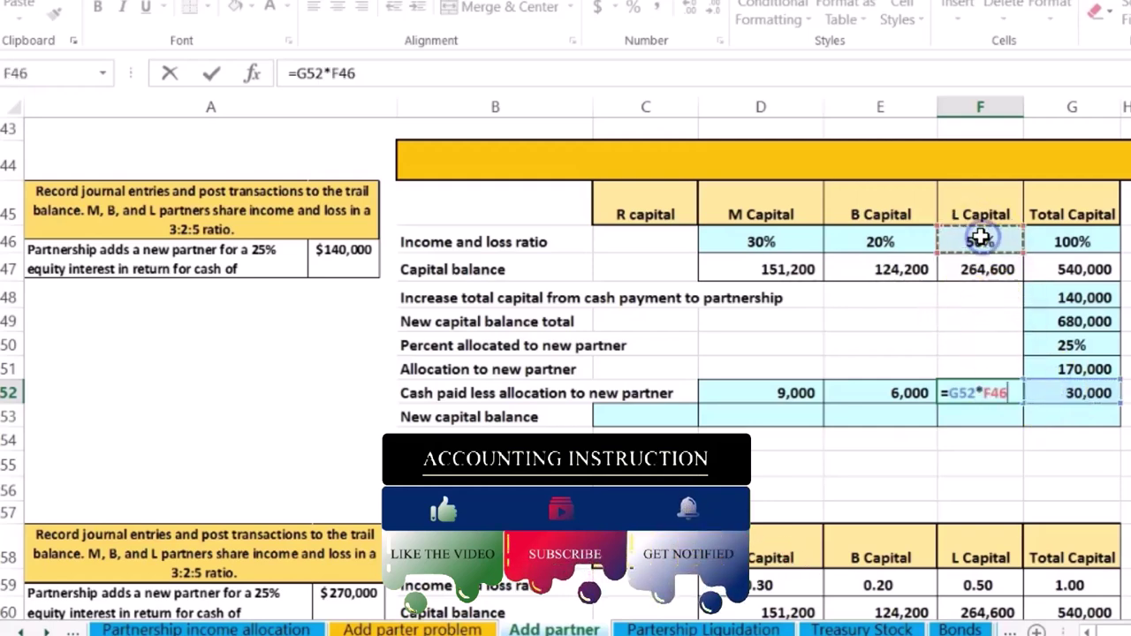
{"action": "key", "text": "Return"}
Step: Check the sum of the three partners' shares in D52:F52 against the total in G52
{"action": "left_click", "coordinate": [853, 407]}
{"action": "left_click_drag", "start_coordinate": [778, 393], "coordinate": [981, 395]}
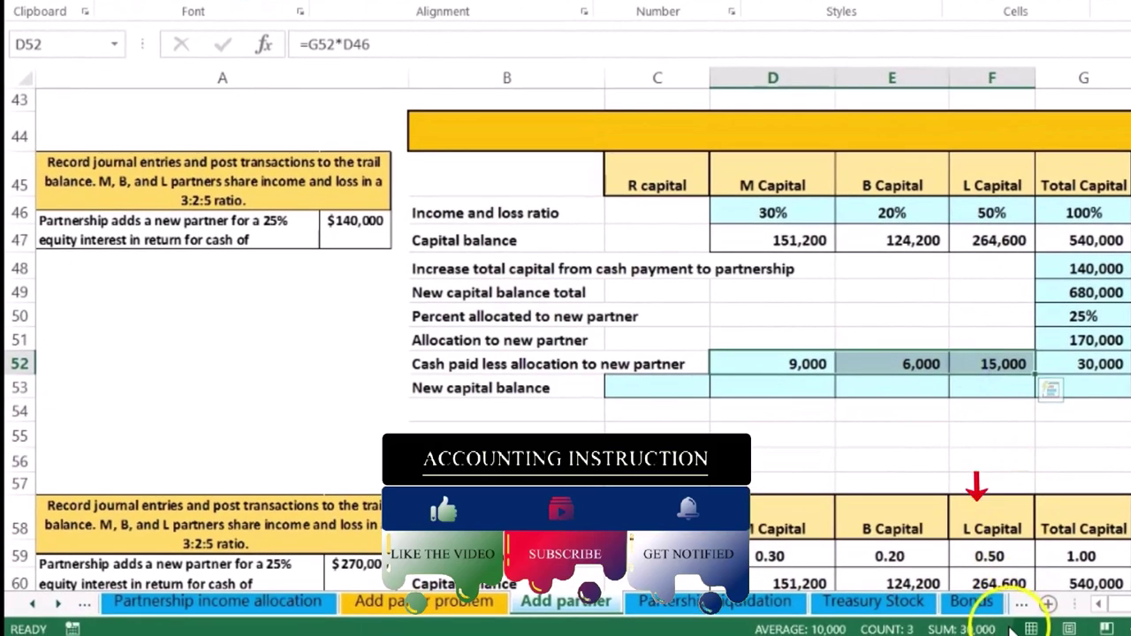
{"action": "left_click_drag", "start_coordinate": [790, 363], "coordinate": [955, 359]}
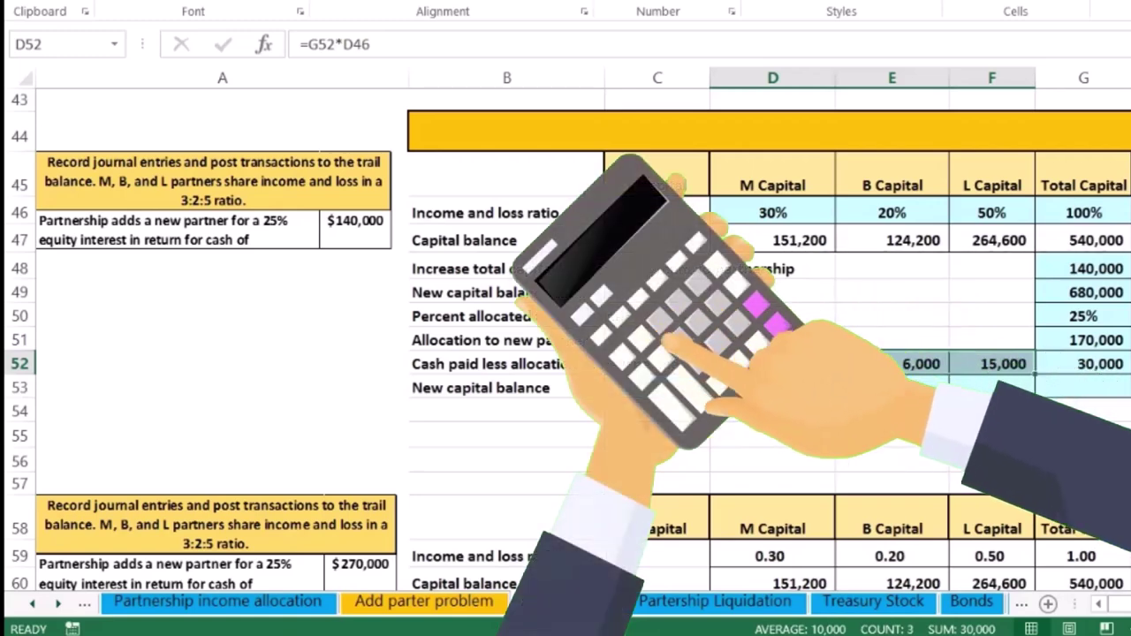
Step: Link R capital's new capital balance in C53 to the new partner's allocation with =G51
{"action": "left_click", "coordinate": [656, 388]}
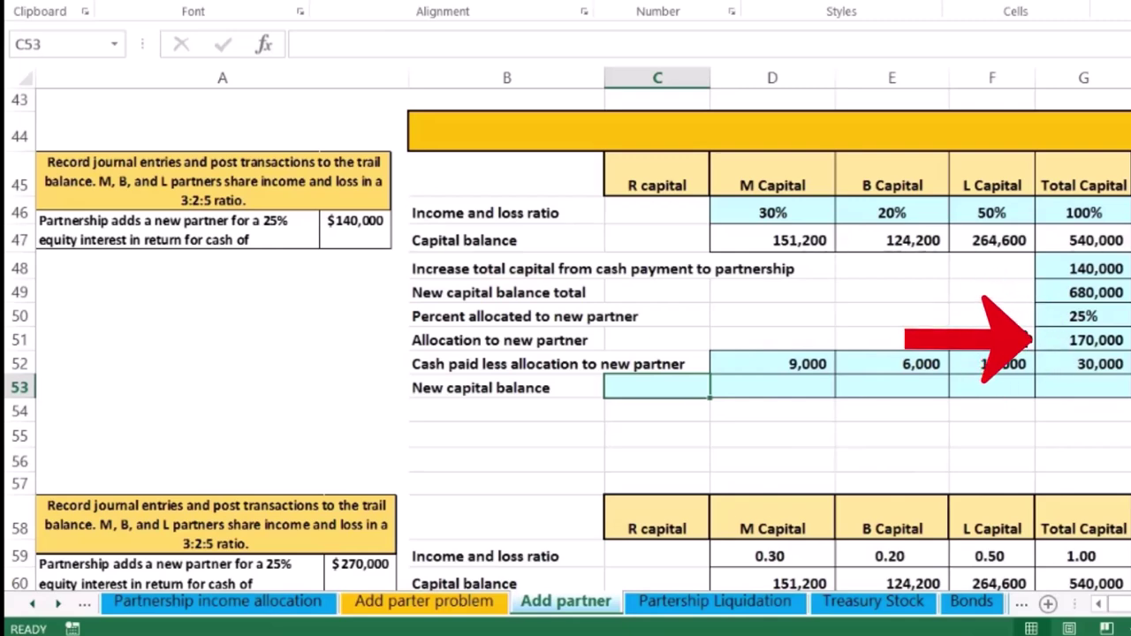
{"action": "type", "text": "="}
{"action": "left_click", "coordinate": [1058, 335]}
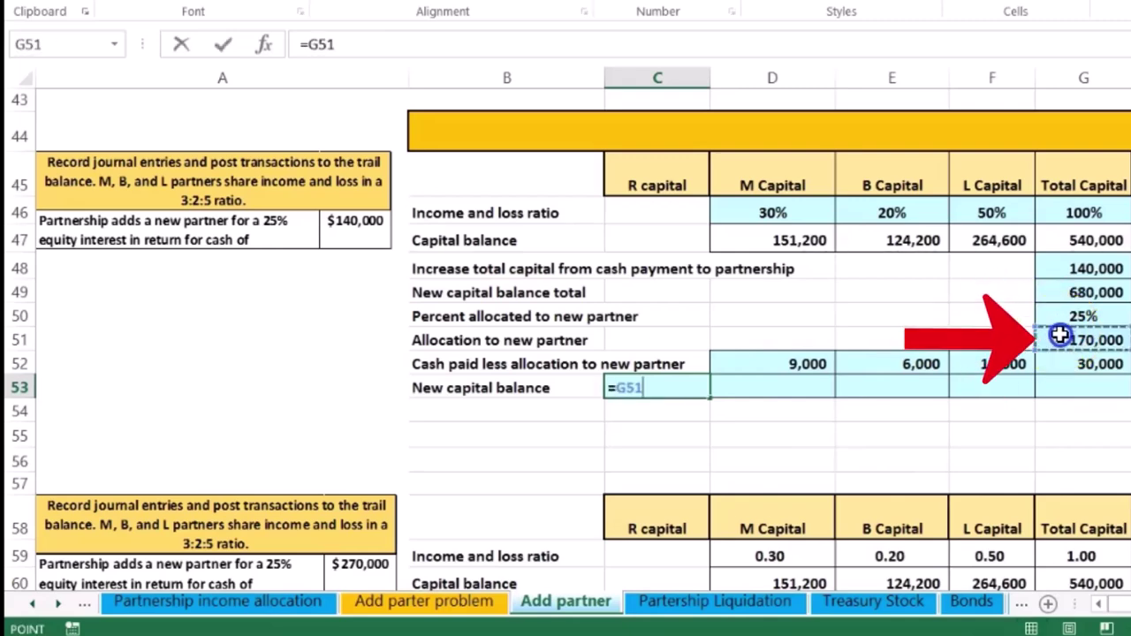
{"action": "key", "text": "Tab"}
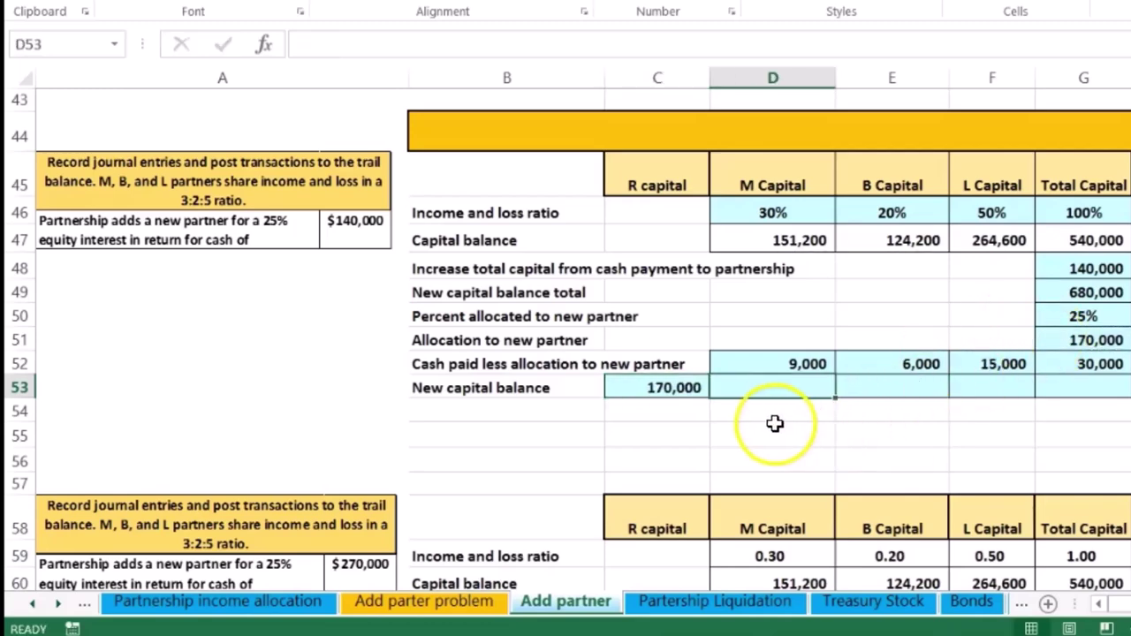
Step: Calculate M Capital's new capital balance in D53 with the formula =D47-D52
{"action": "type", "text": "="}
{"action": "left_click", "coordinate": [757, 245]}
{"action": "type", "text": "-"}
{"action": "left_click", "coordinate": [789, 362]}
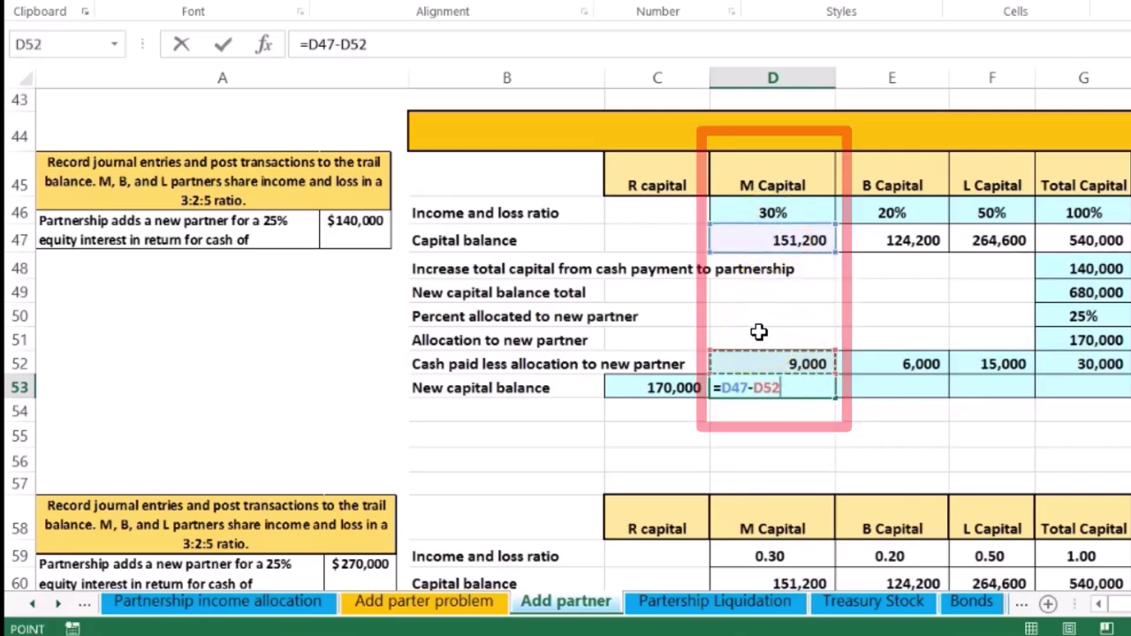
{"action": "key", "text": "Tab"}
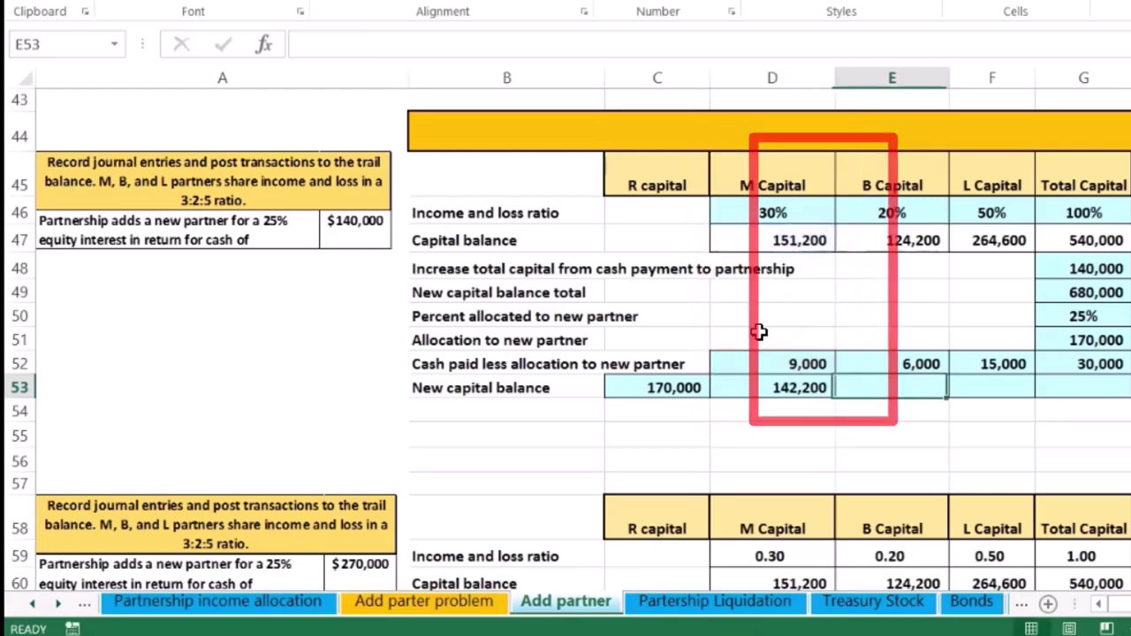
Step: Calculate B Capital's new capital balance in E53 with the formula =E47-E52
{"action": "type", "text": "="}
{"action": "left_click", "coordinate": [871, 243]}
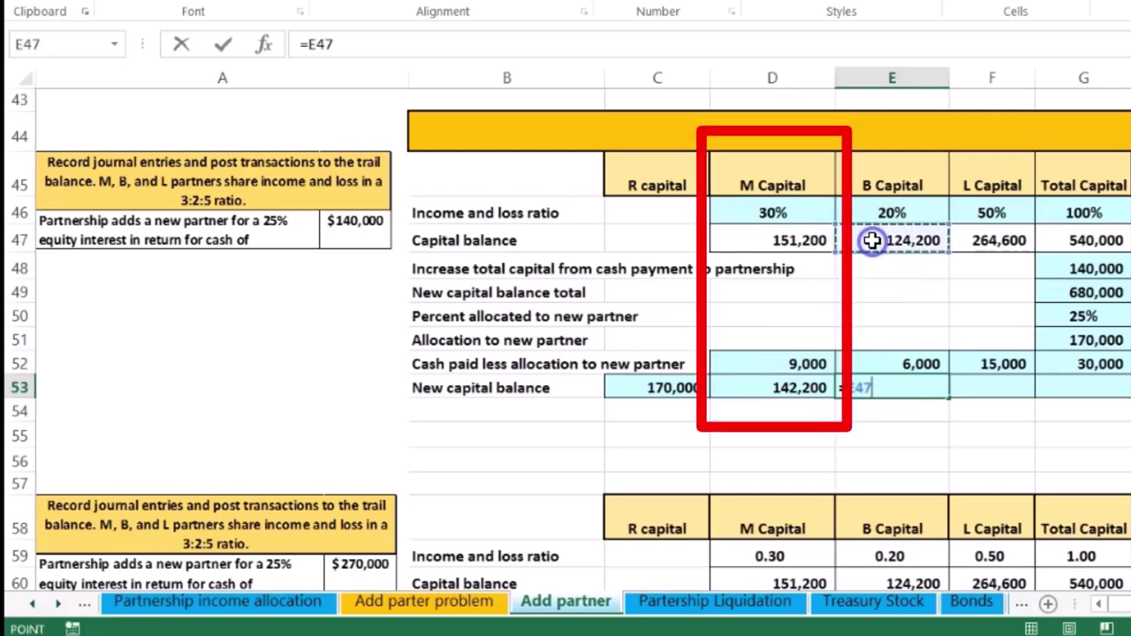
{"action": "type", "text": "-"}
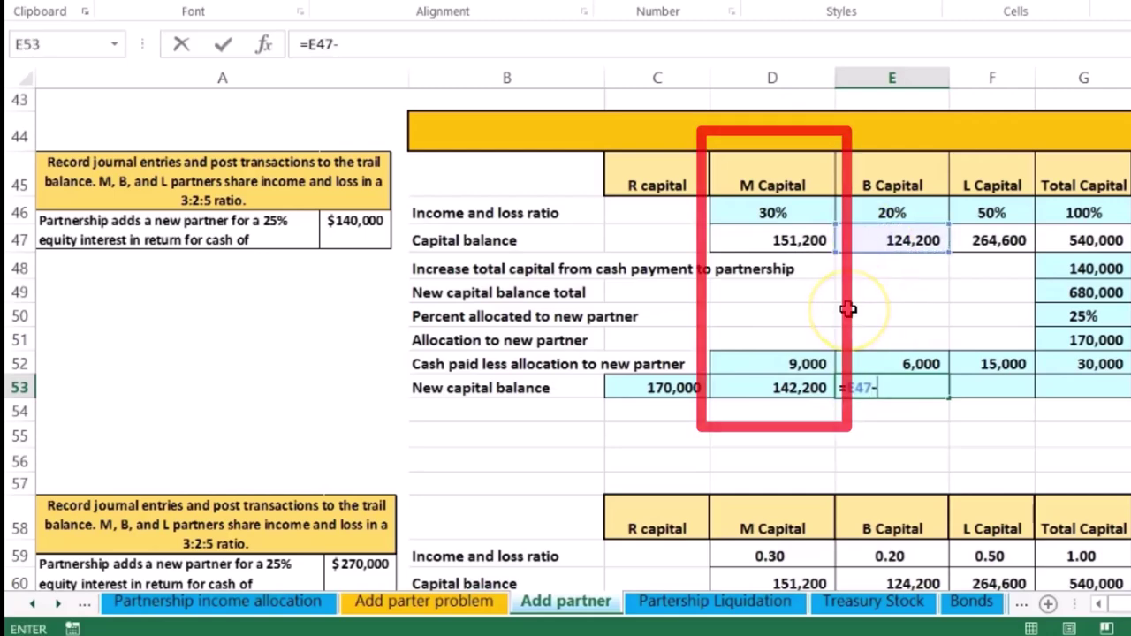
{"action": "left_click", "coordinate": [869, 365]}
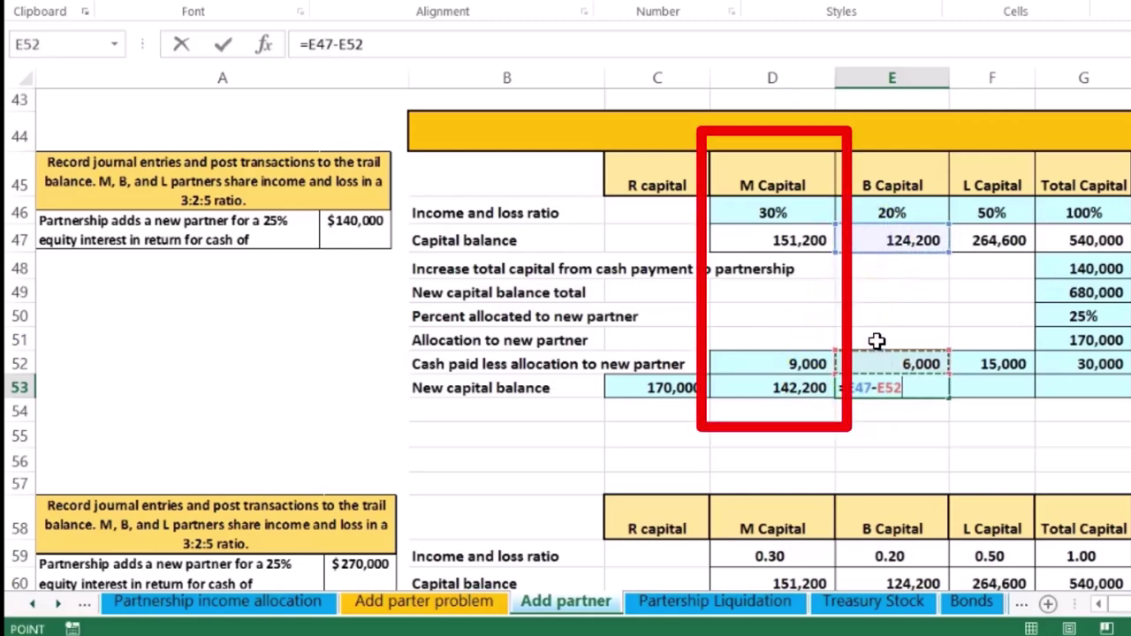
{"action": "key", "text": "Tab"}
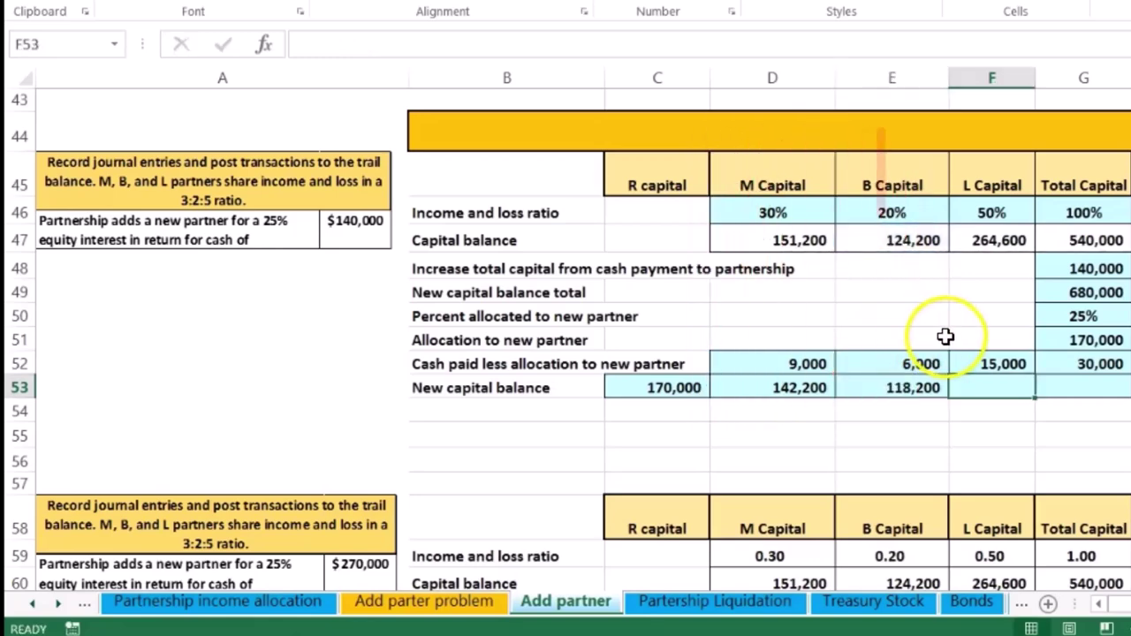
Step: Calculate L Capital's new capital balance in F53 with the formula =F47-F52
{"action": "type", "text": "="}
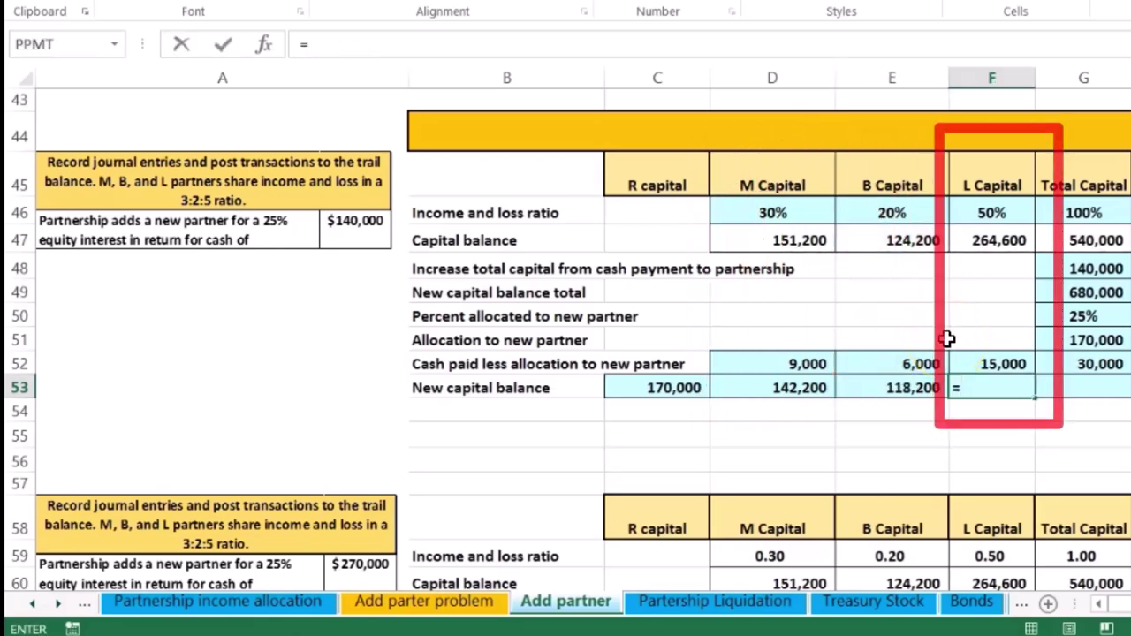
{"action": "left_click", "coordinate": [981, 242]}
{"action": "type", "text": "-"}
{"action": "left_click", "coordinate": [972, 363]}
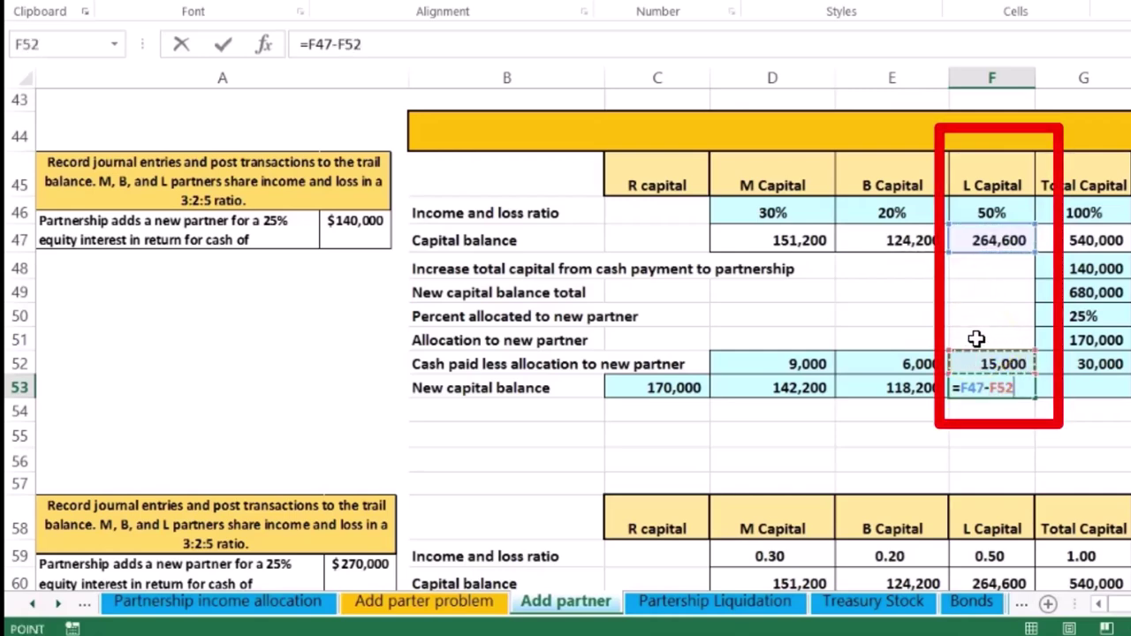
{"action": "key", "text": "Tab"}
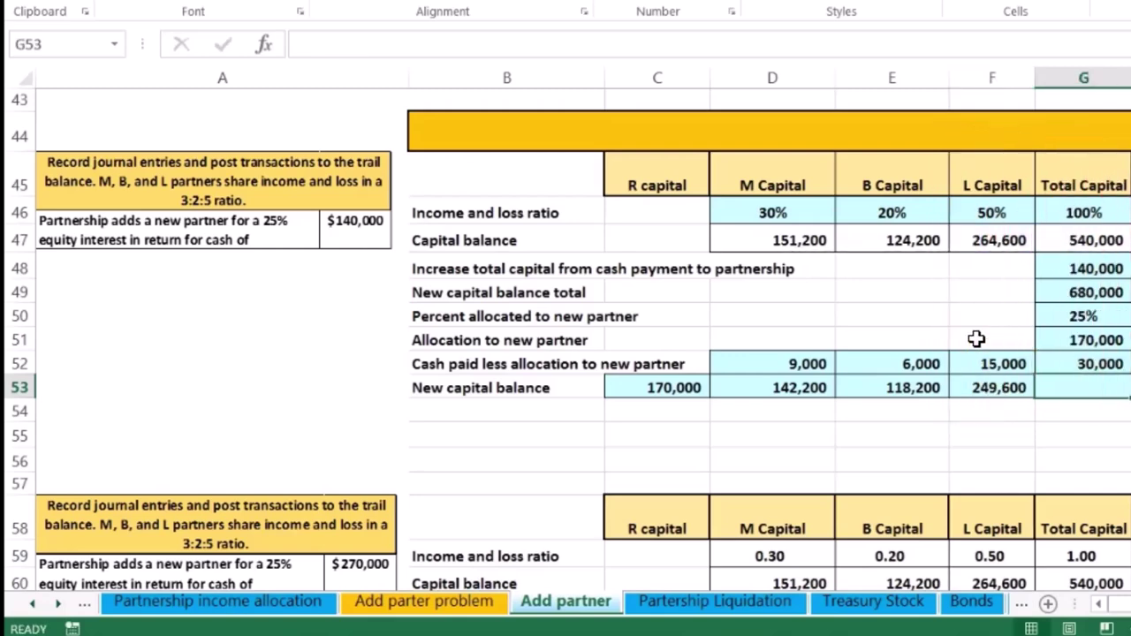
Step: Check the sum of the four new capital balances, and total C53:F53 in G53 with the SUM function
{"action": "left_click", "coordinate": [675, 390]}
{"action": "left_click_drag", "start_coordinate": [675, 390], "coordinate": [992, 390]}
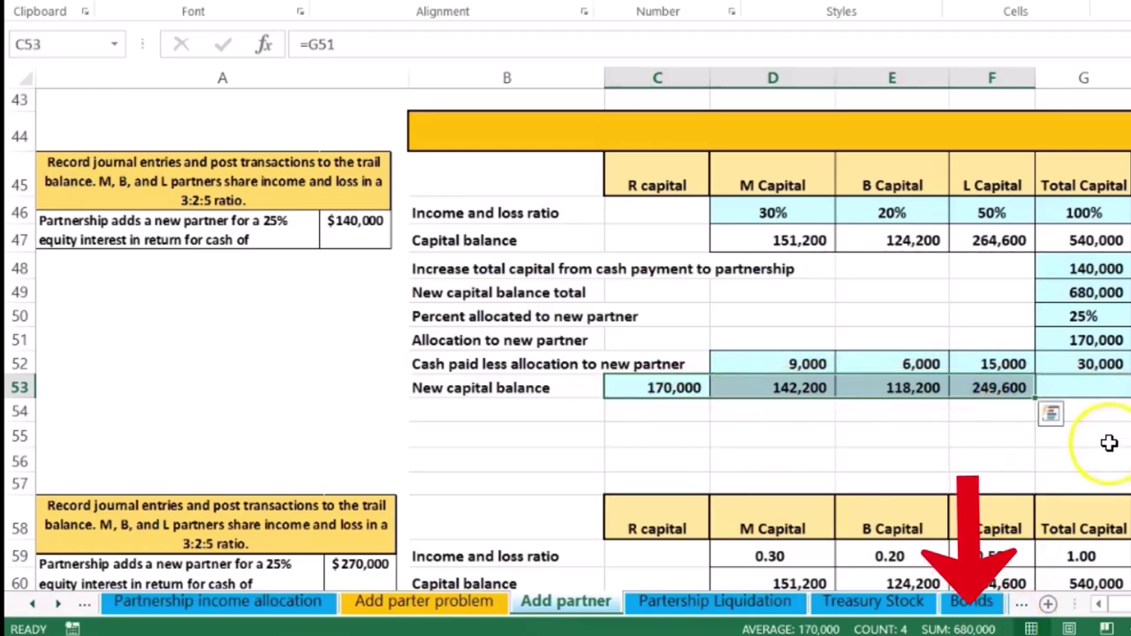
{"action": "left_click", "coordinate": [1099, 390]}
{"action": "type", "text": "=sum("}
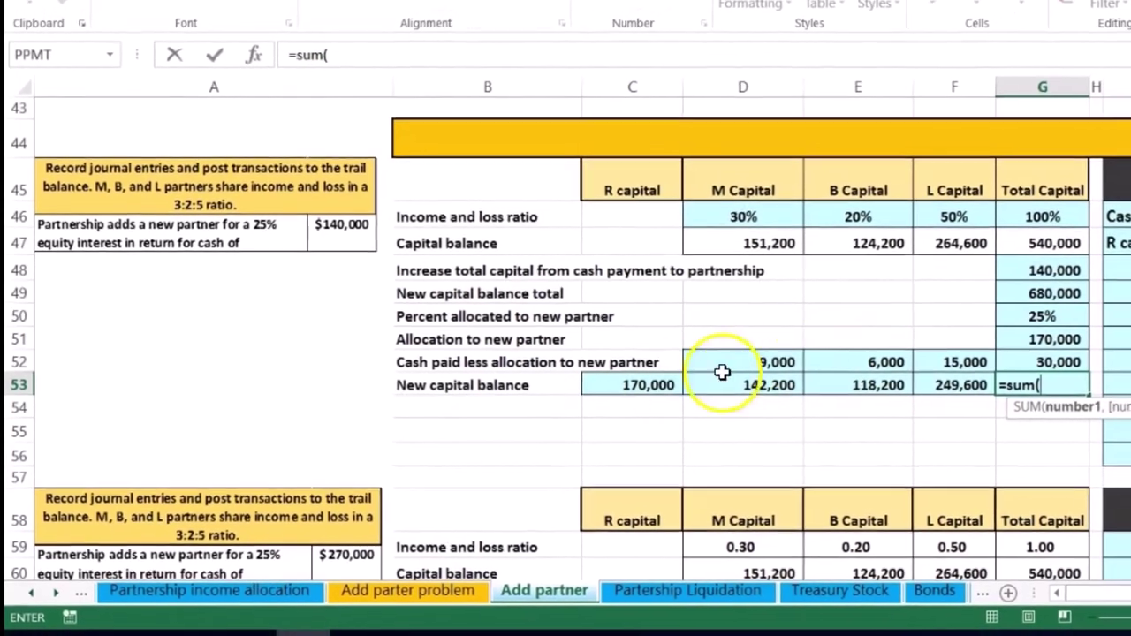
{"action": "left_click_drag", "start_coordinate": [593, 384], "coordinate": [859, 381]}
{"action": "key", "text": "Return"}
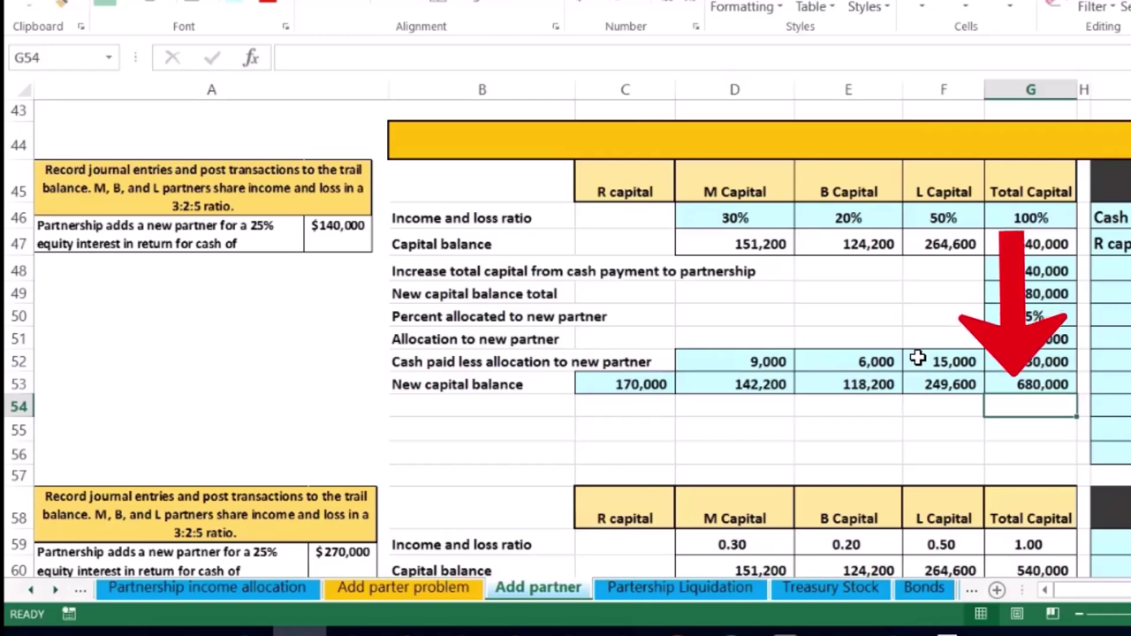
Step: Review the new capital balance formulas of R, M, B and L across row 53
{"action": "left_click", "coordinate": [670, 387]}
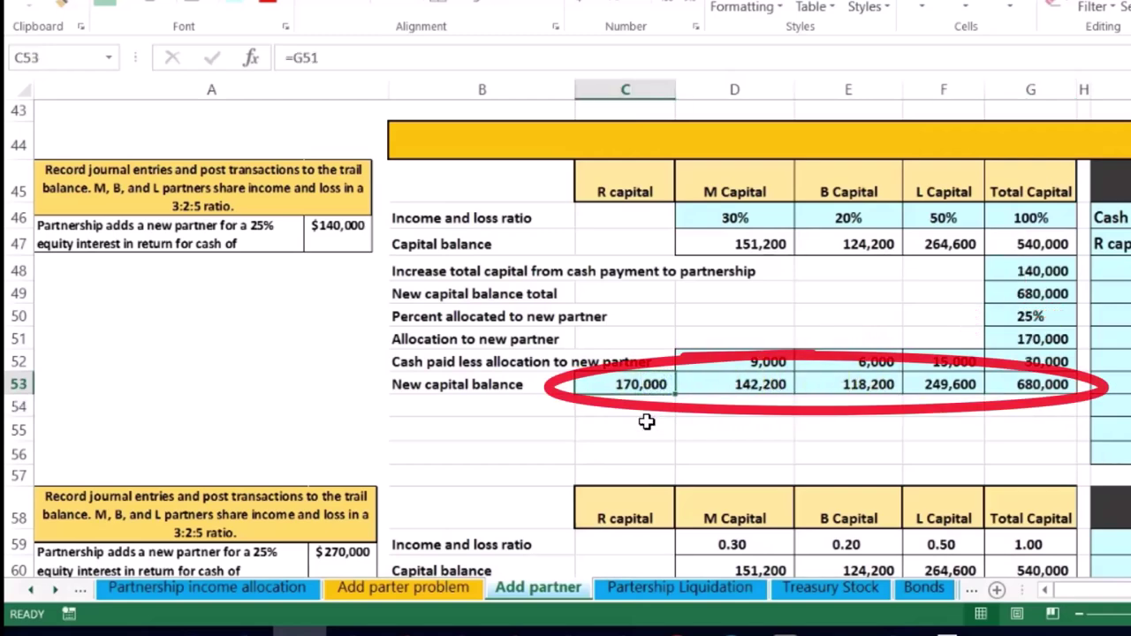
{"action": "key", "text": "Right"}
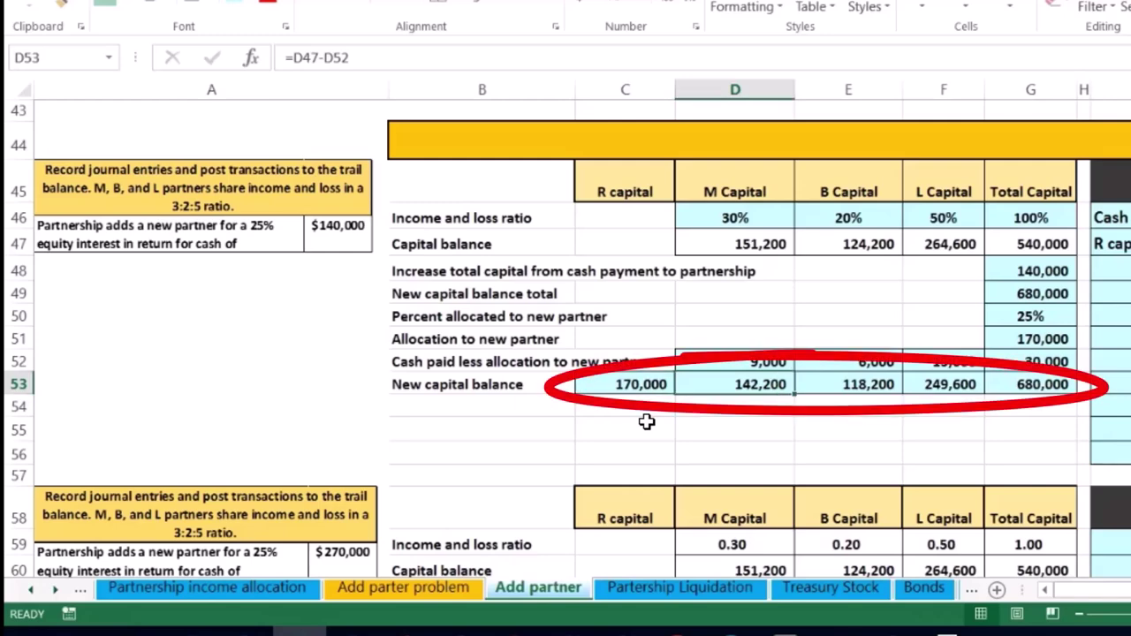
{"action": "key", "text": "Right"}
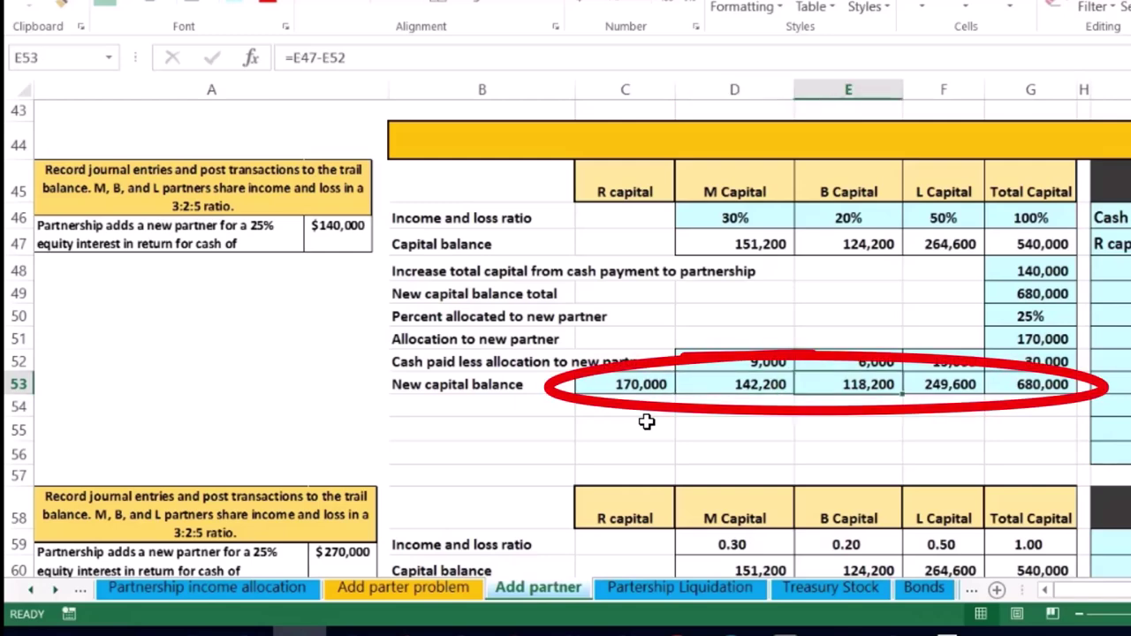
{"action": "key", "text": "Right"}
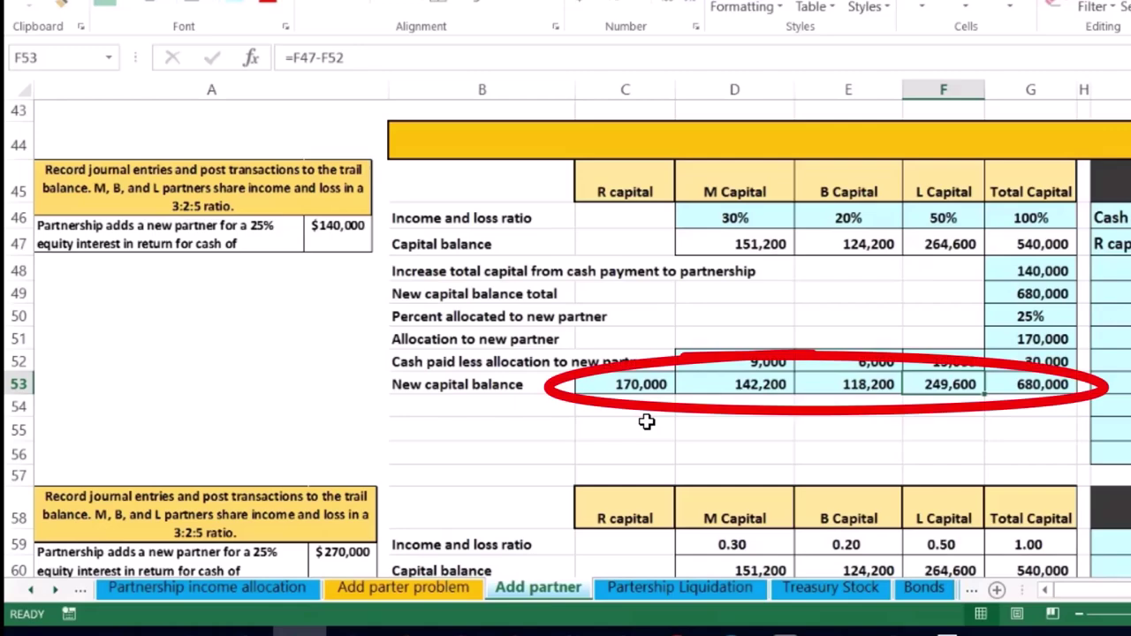
{"action": "key", "text": "Right"}
{"action": "key", "text": "Right"}
{"action": "key", "text": "Right"}
{"action": "key", "text": "Right"}
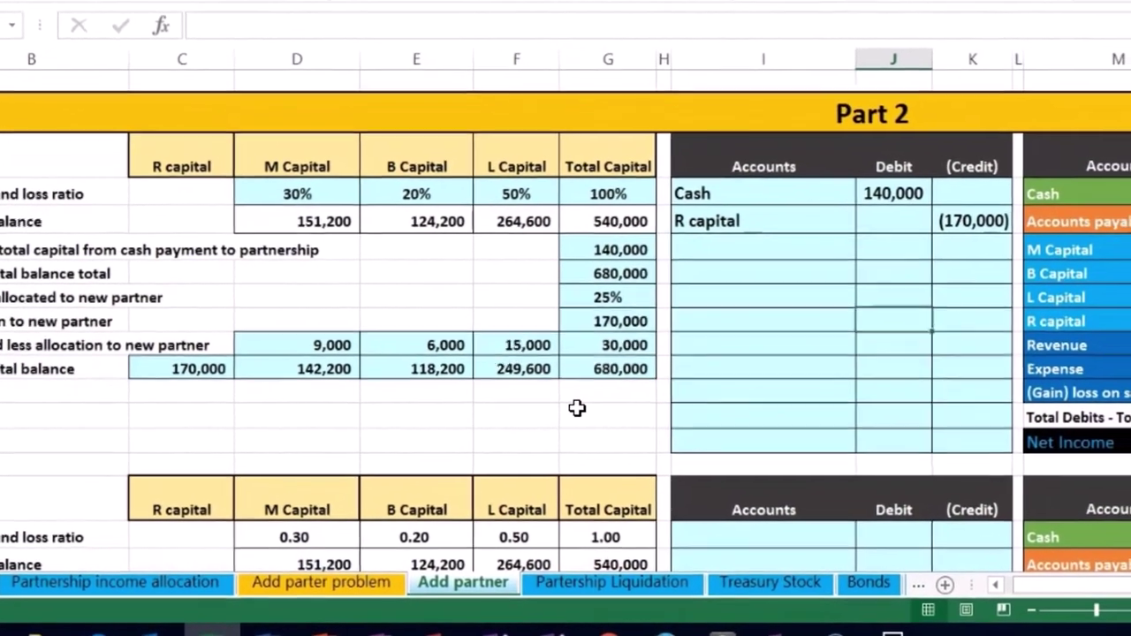
Step: Check the difference between the cash debit and the R capital credit in the Part 2 journal entry
{"action": "key", "text": "Up"}
{"action": "key", "text": "Up"}
{"action": "key", "text": "Up"}
{"action": "key", "text": "Up"}
{"action": "key", "text": "Up"}
{"action": "key", "text": "Right"}
{"action": "key", "text": "Right"}
{"action": "key", "text": "Right"}
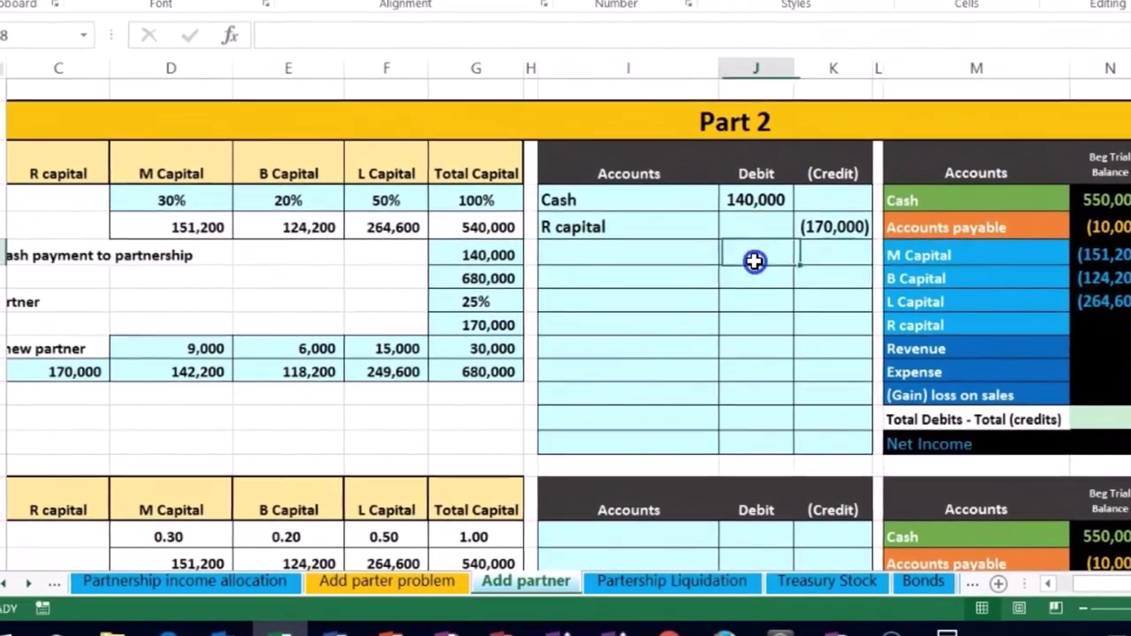
{"action": "left_click_drag", "start_coordinate": [625, 223], "coordinate": [625, 249]}
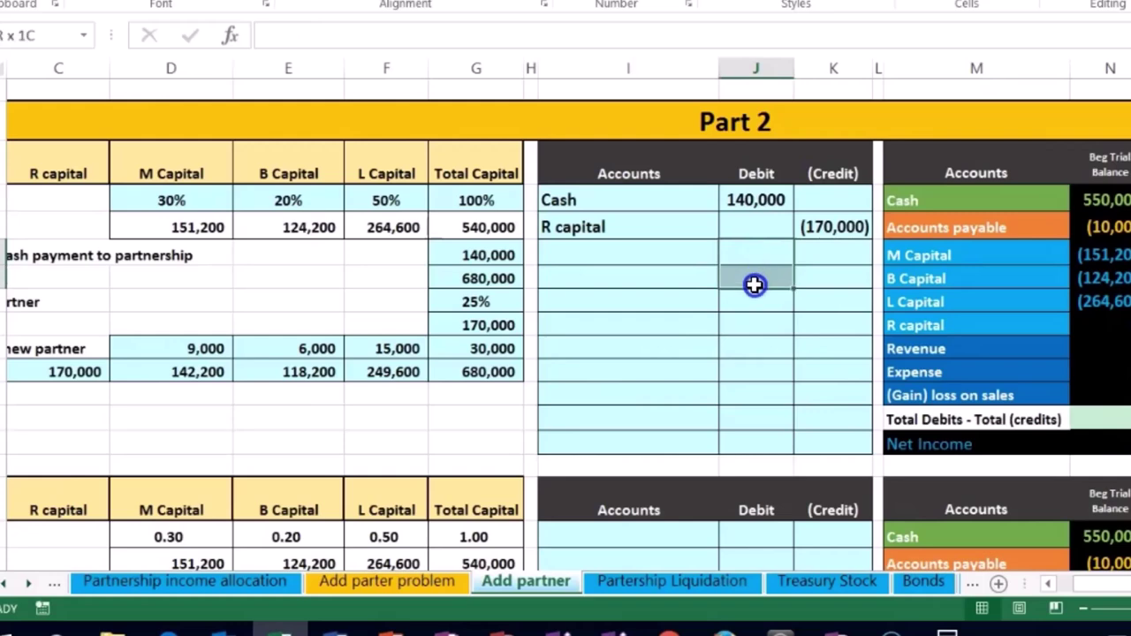
{"action": "left_click_drag", "start_coordinate": [764, 203], "coordinate": [796, 225]}
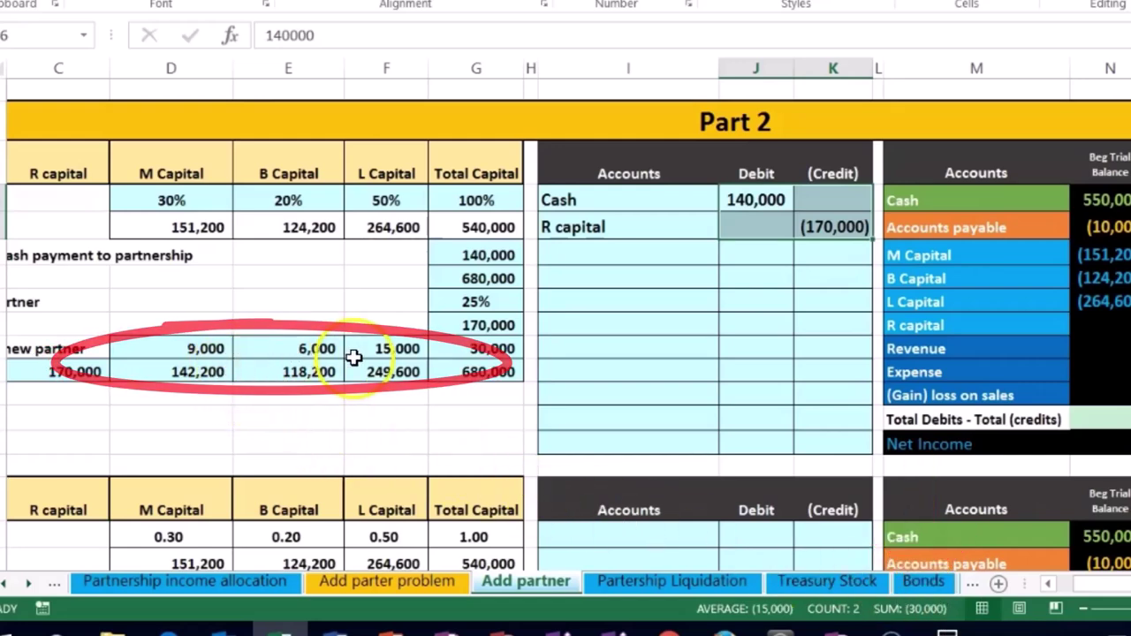
Step: Copy the M, B and L Capital account names from the trial balance and paste them as values below R capital in the journal entry
{"action": "left_click_drag", "start_coordinate": [960, 255], "coordinate": [956, 292]}
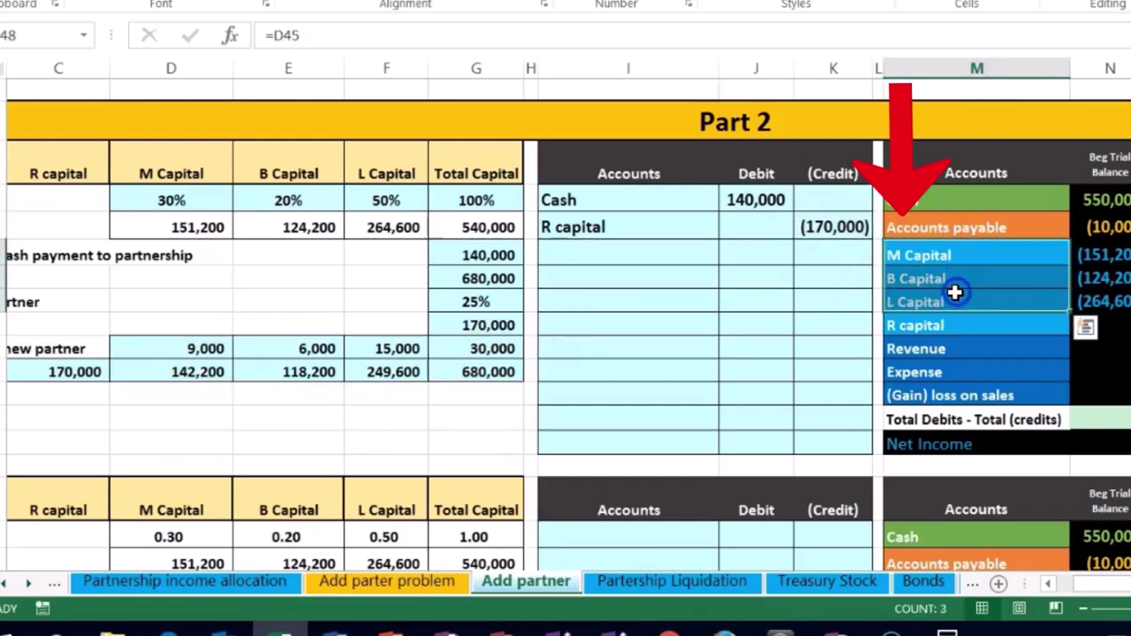
{"action": "right_click", "coordinate": [951, 291]}
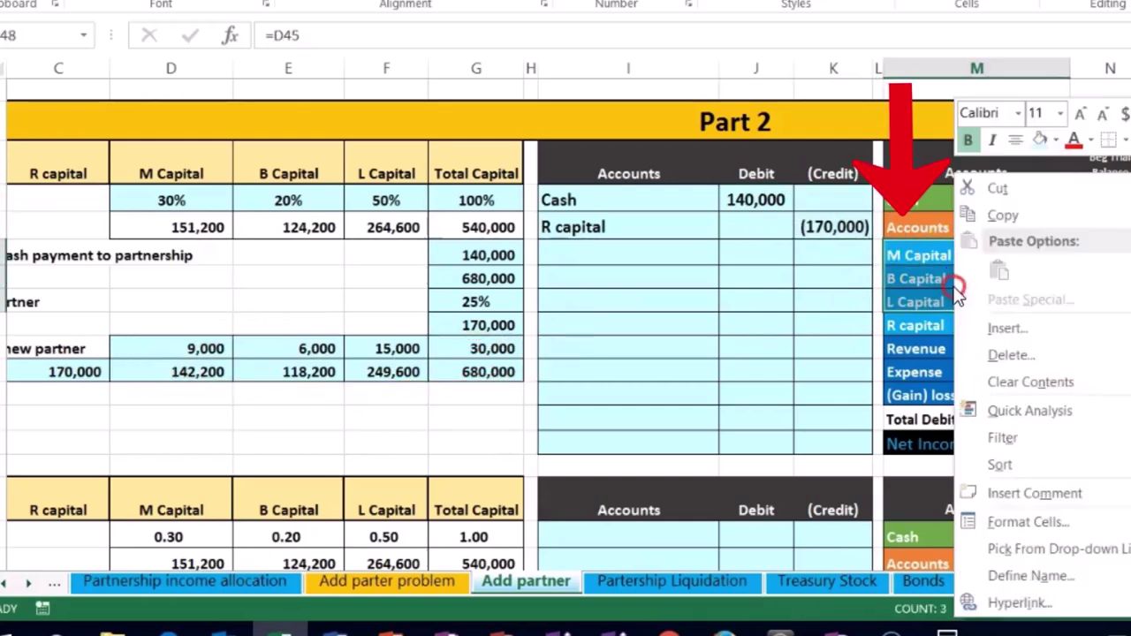
{"action": "left_click", "coordinate": [981, 215]}
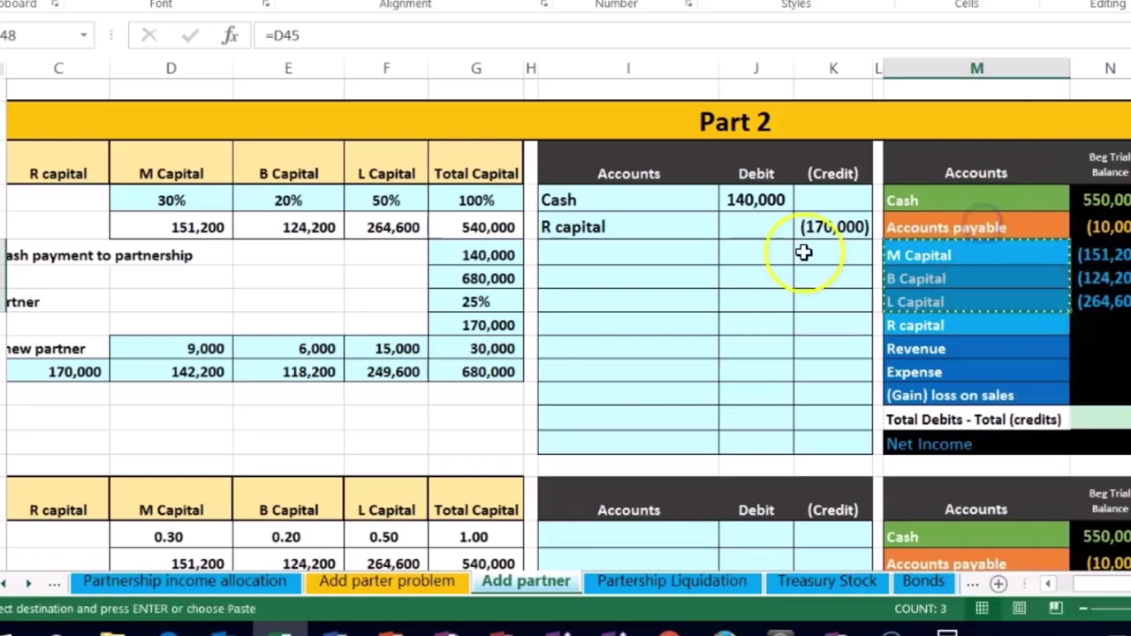
{"action": "left_click", "coordinate": [650, 256]}
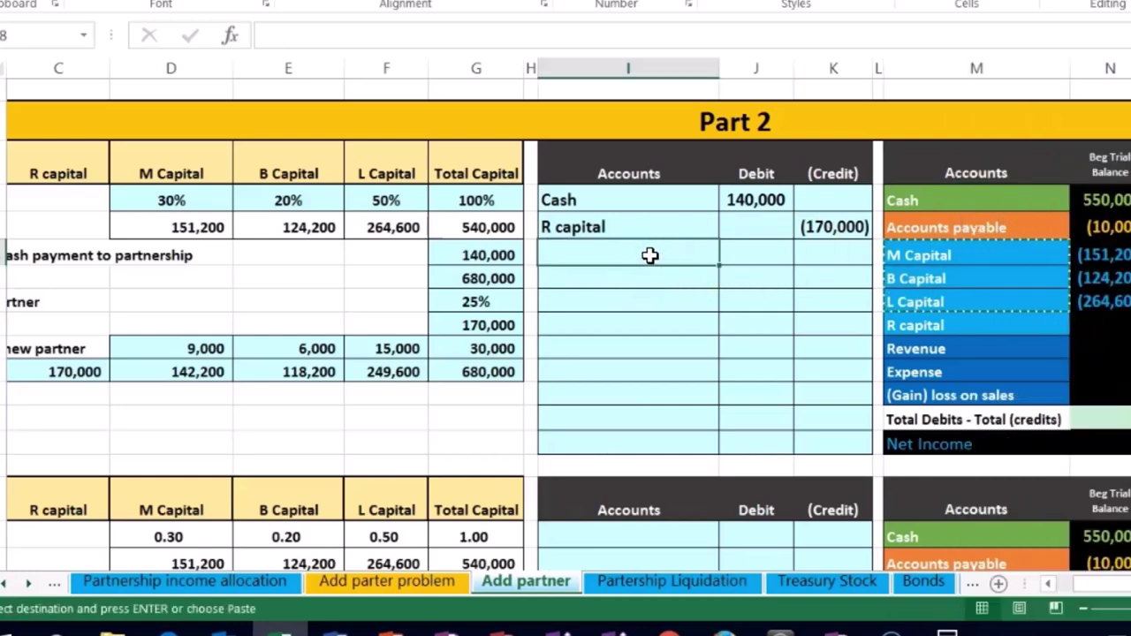
{"action": "right_click", "coordinate": [651, 255]}
{"action": "left_click", "coordinate": [730, 270]}
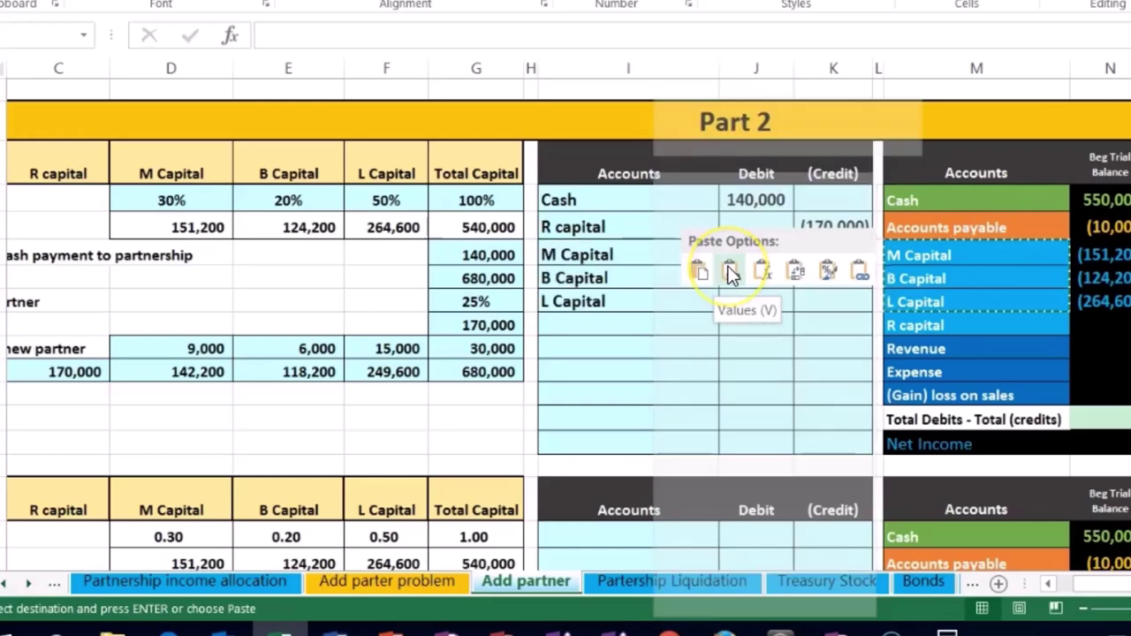
{"action": "left_click", "coordinate": [730, 271]}
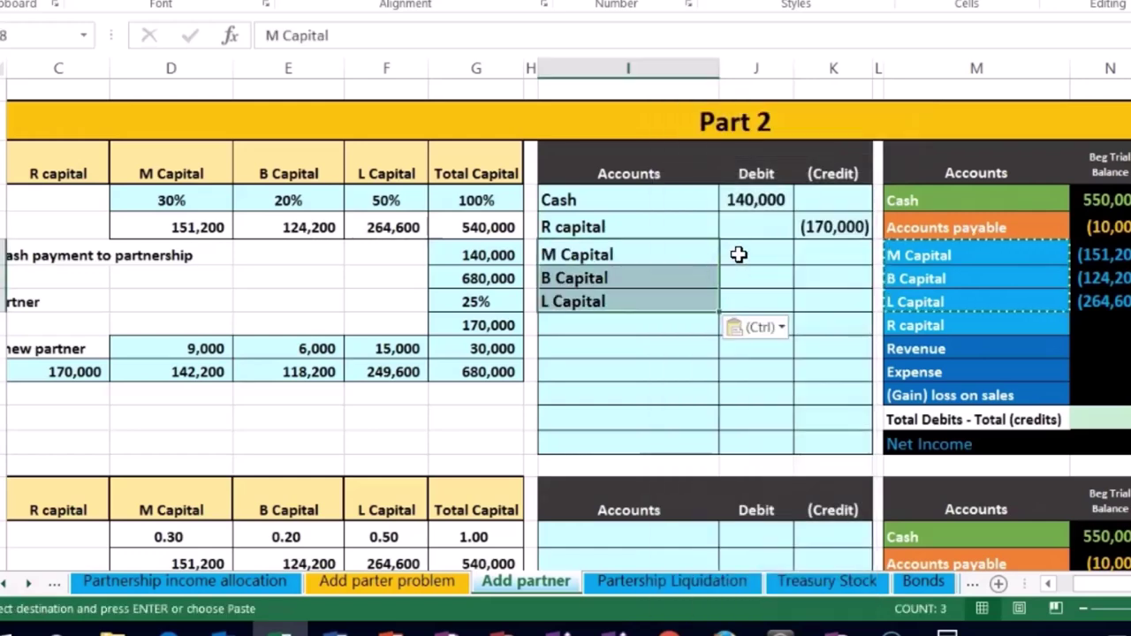
Step: Link the M Capital debit in J48 to M's share of the difference with =D52
{"action": "left_click", "coordinate": [739, 254]}
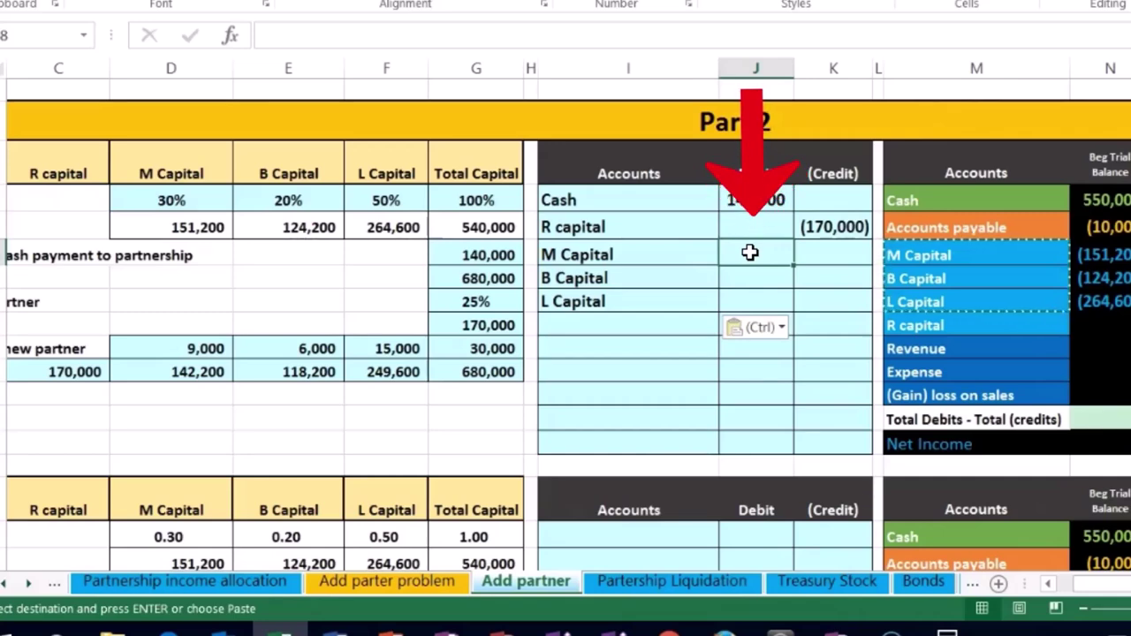
{"action": "type", "text": "="}
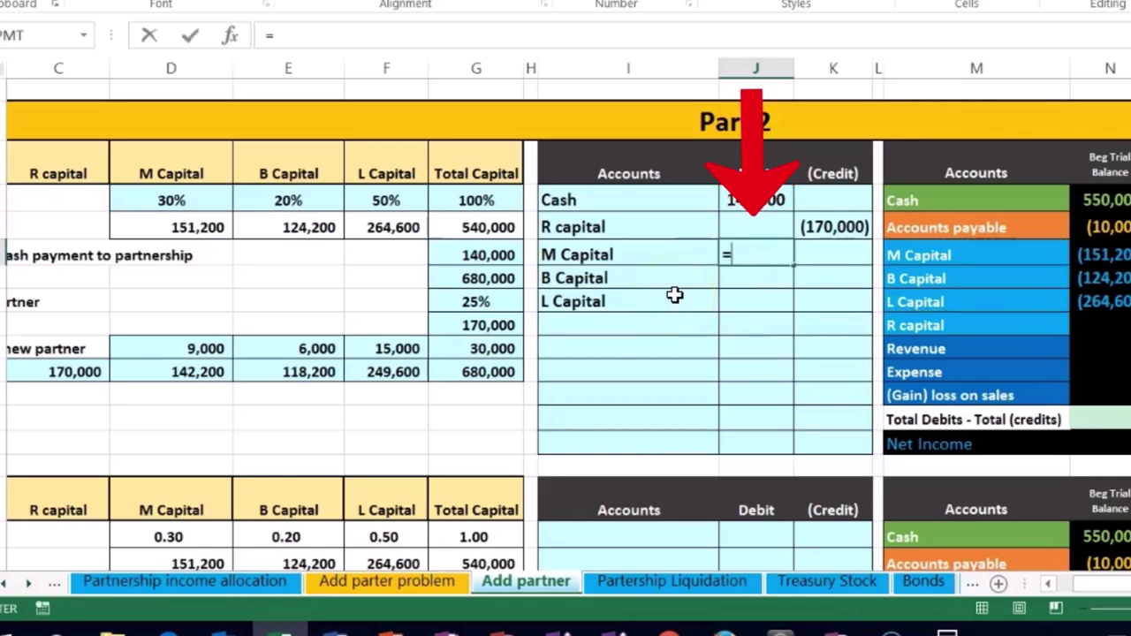
{"action": "left_click", "coordinate": [210, 350]}
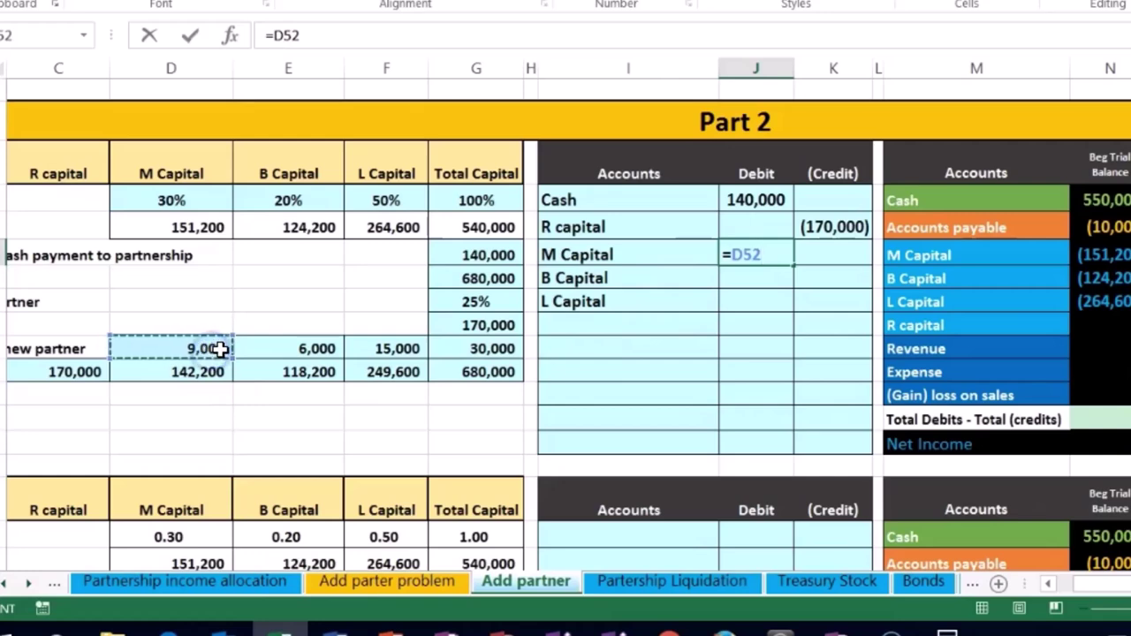
{"action": "key", "text": "Return"}
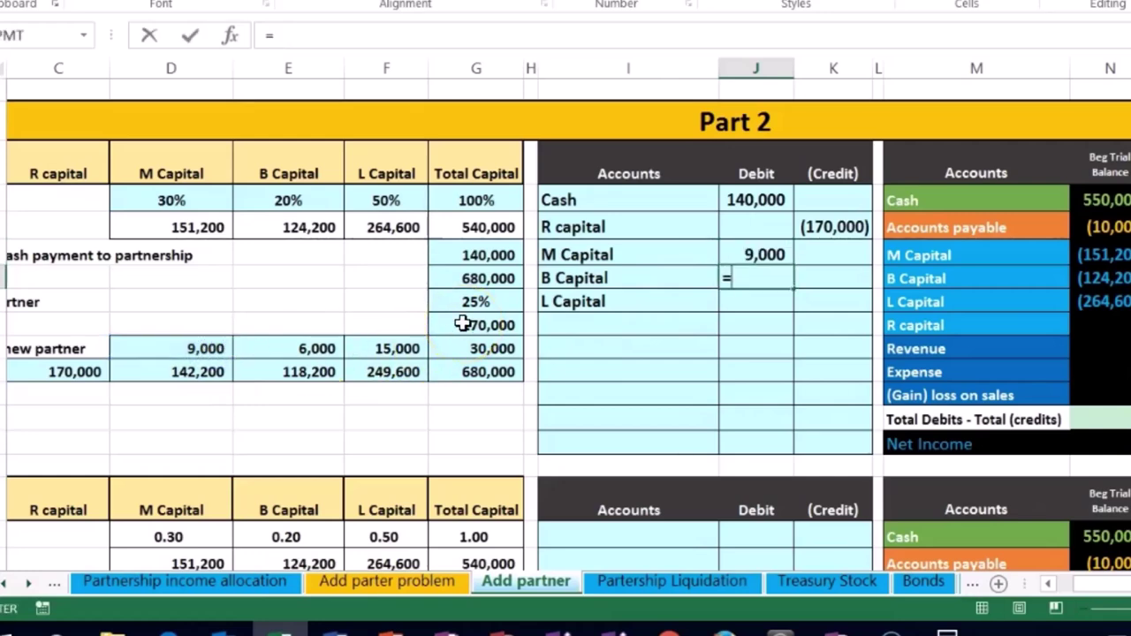
Step: Link the B Capital and L Capital debits in J49 and J50 to their shares of the difference with =E52 and =F52
{"action": "left_click", "coordinate": [308, 350]}
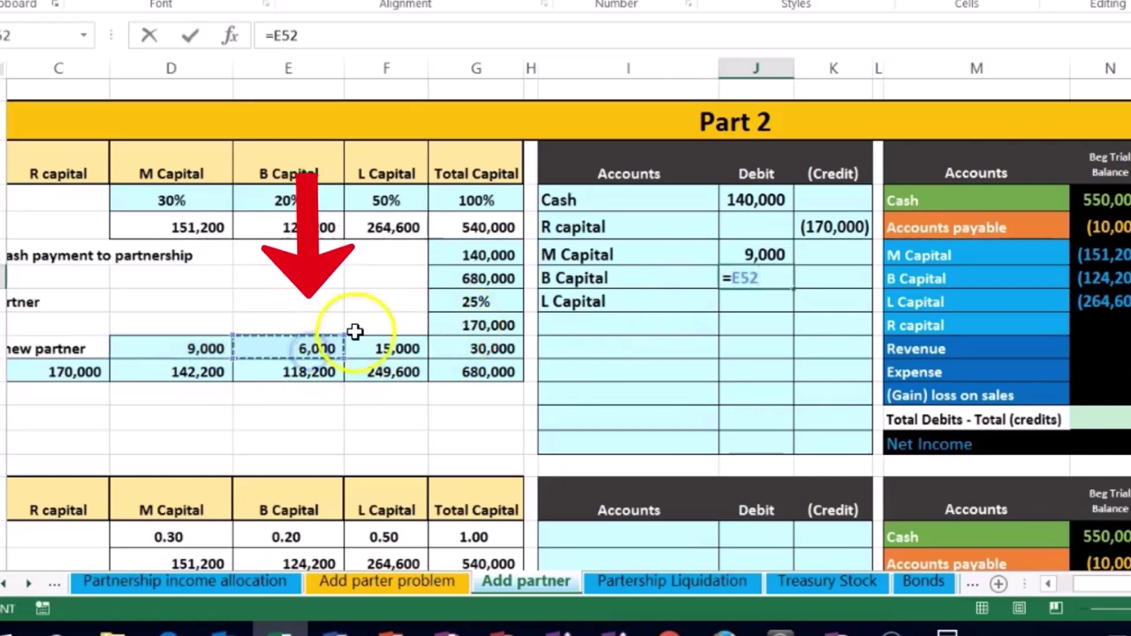
{"action": "key", "text": "Return"}
{"action": "type", "text": "="}
{"action": "left_click", "coordinate": [380, 346]}
{"action": "key", "text": "Return"}
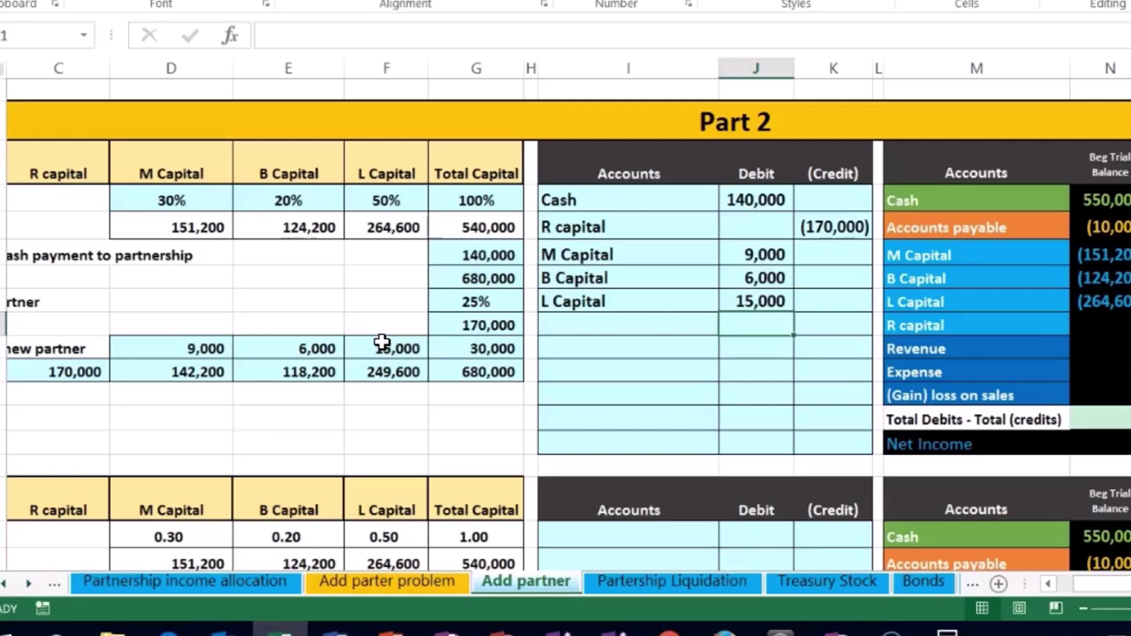
Step: Check the sum of the journal entry's debits and whether its debits and credits balance
{"action": "left_click_drag", "start_coordinate": [736, 202], "coordinate": [752, 327]}
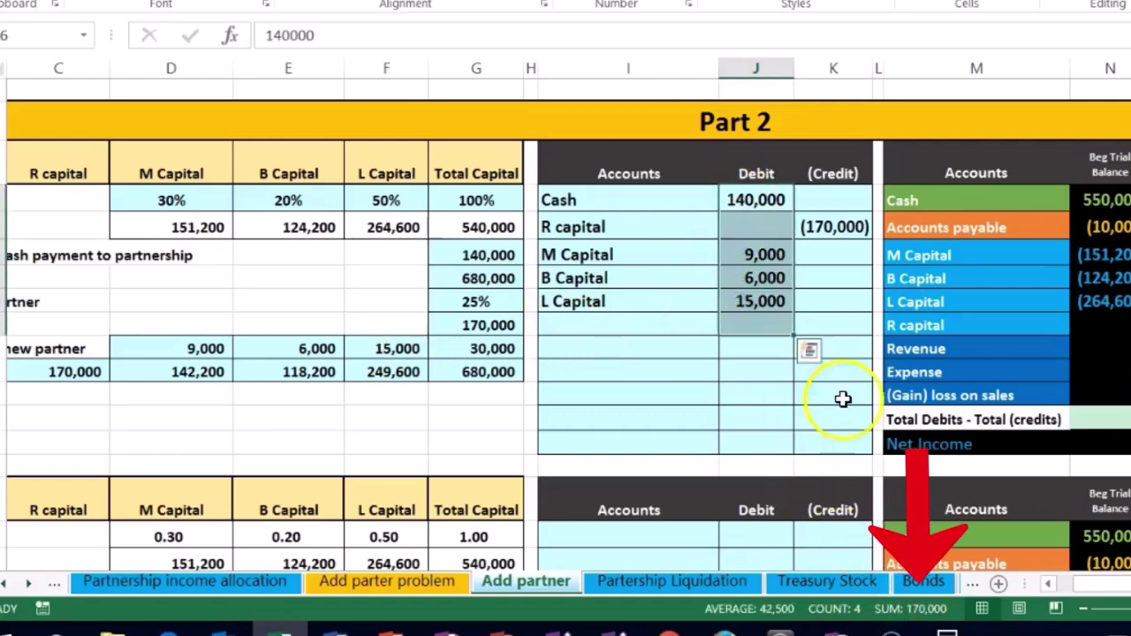
{"action": "left_click_drag", "start_coordinate": [760, 203], "coordinate": [811, 302]}
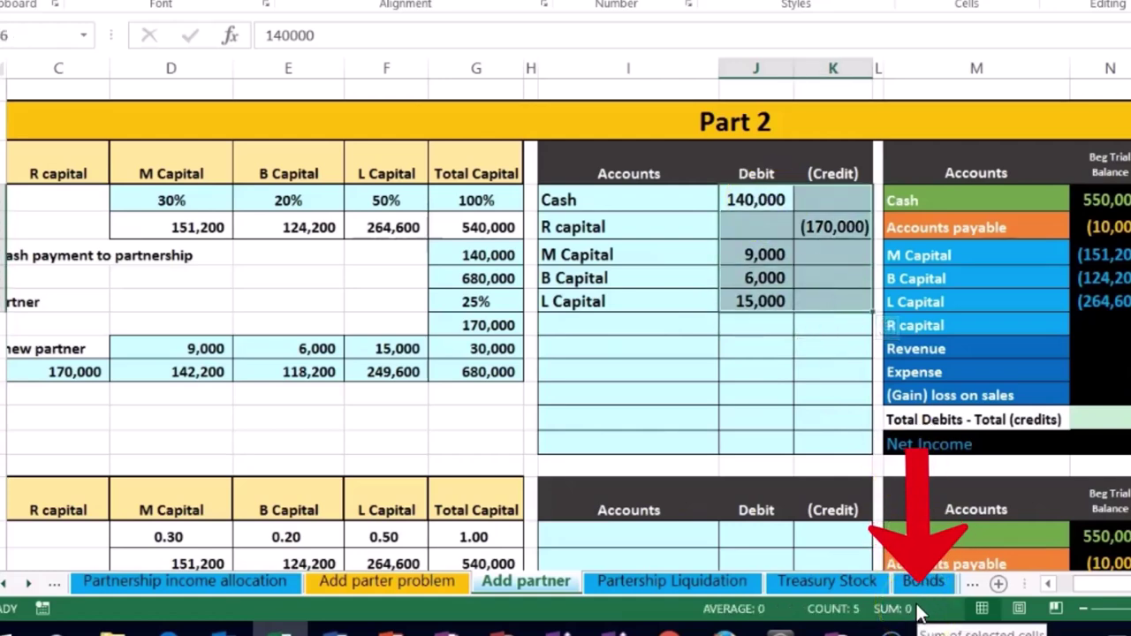
{"action": "left_click", "coordinate": [778, 417]}
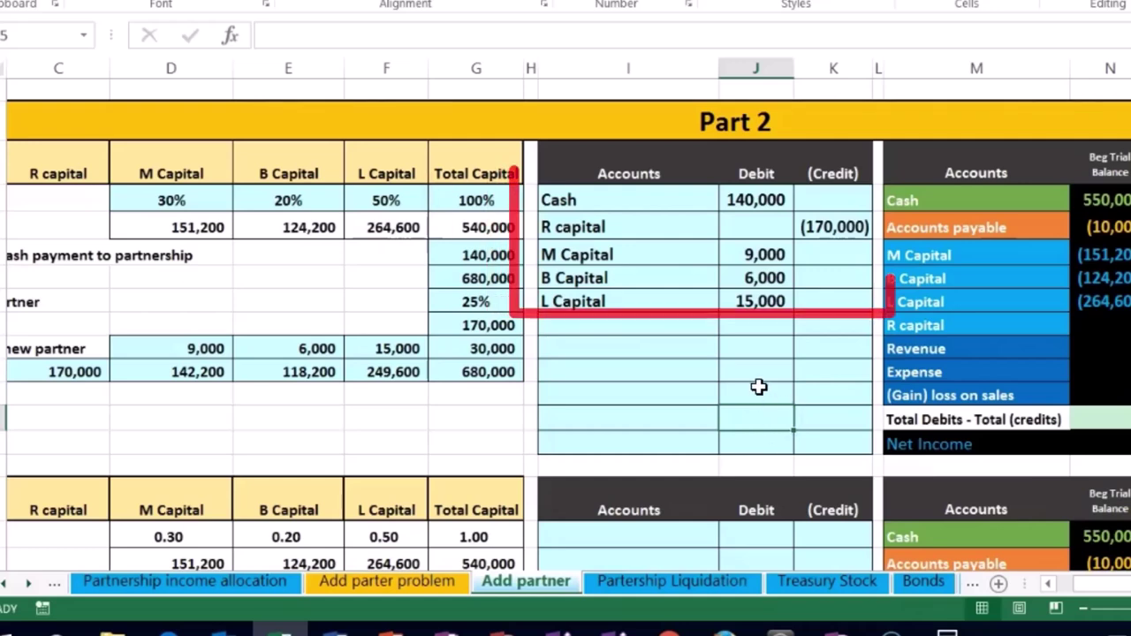
Step: Examine the R capital journal line, the beginning partner capital balances in the trial balance, and the worksheet's final capital row
{"action": "left_click_drag", "start_coordinate": [613, 229], "coordinate": [803, 228]}
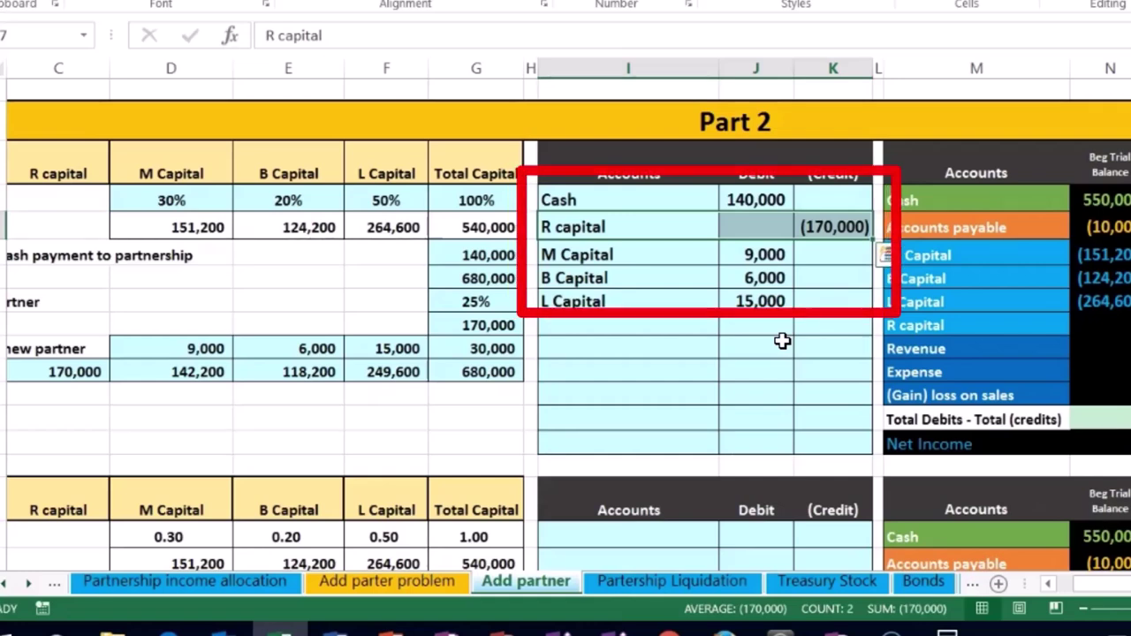
{"action": "key", "text": "Right"}
{"action": "key", "text": "Right"}
{"action": "key", "text": "Right"}
{"action": "key", "text": "Right"}
{"action": "key", "text": "Right"}
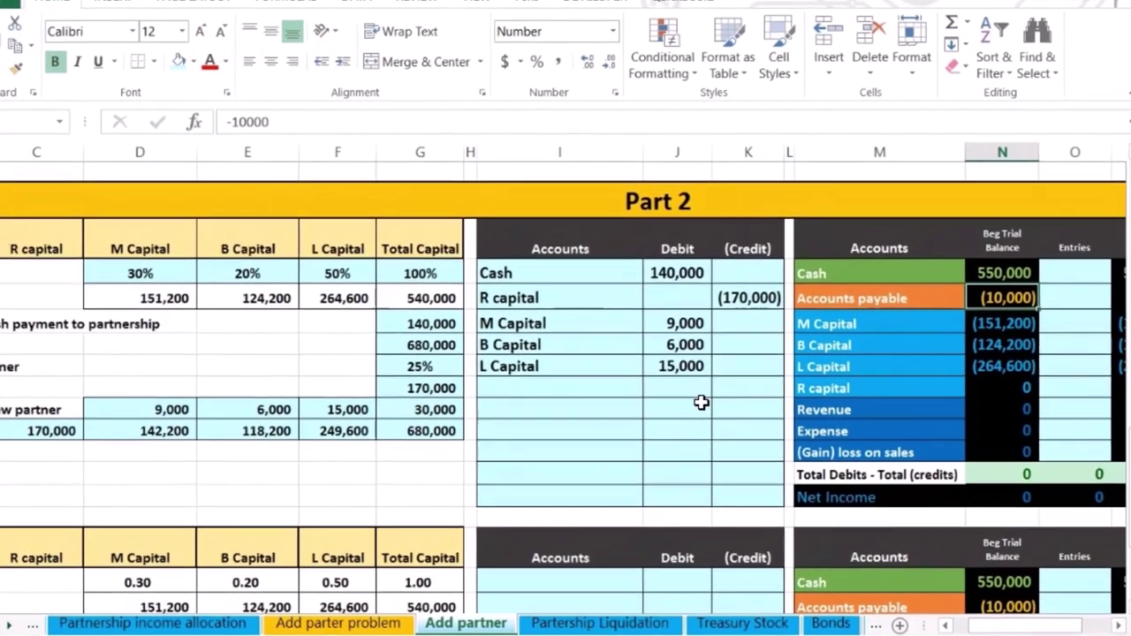
{"action": "key", "text": "Right"}
{"action": "key", "text": "Right"}
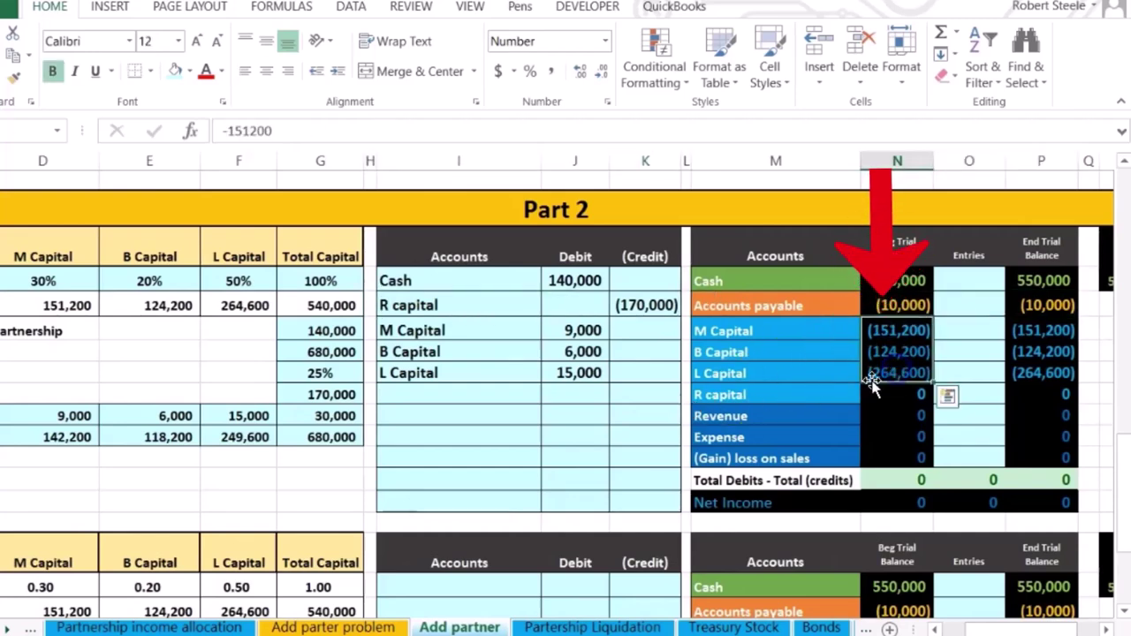
{"action": "left_click_drag", "start_coordinate": [54, 439], "coordinate": [323, 434]}
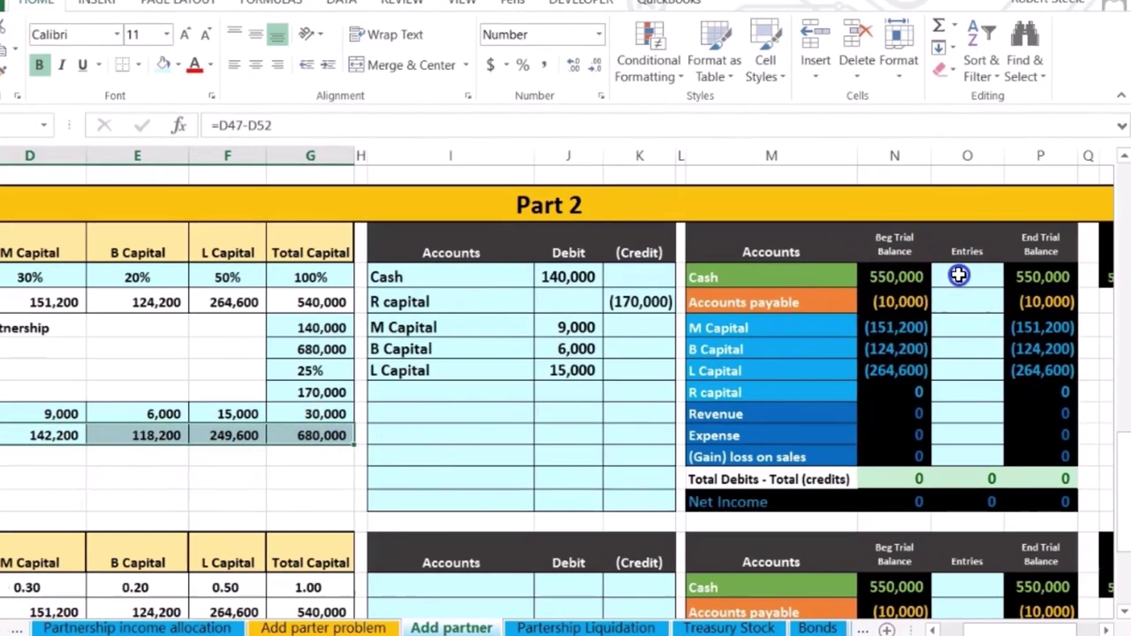
Step: Post the journal entry's cash debit to the Cash row of the trial balance's Entries column with =J46
{"action": "left_click", "coordinate": [961, 274]}
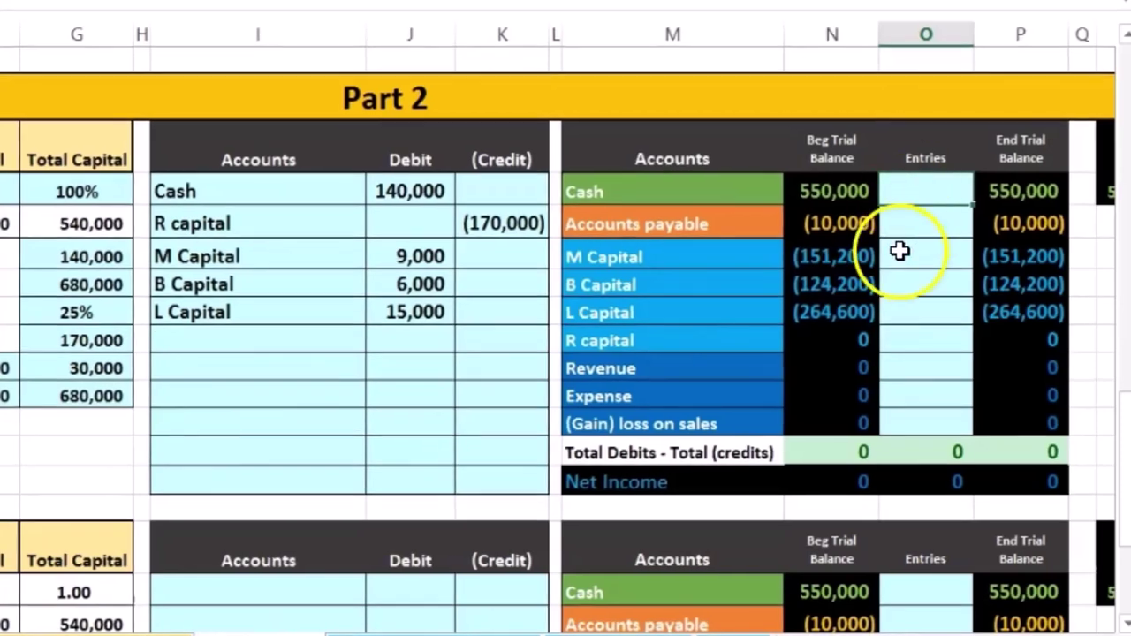
{"action": "type", "text": "="}
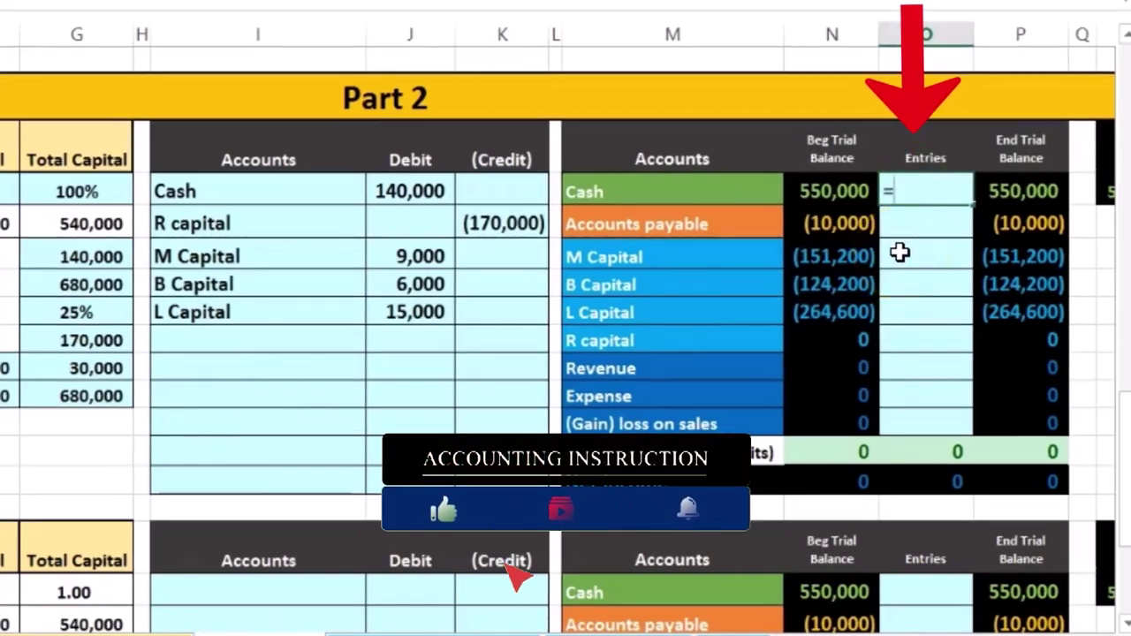
{"action": "left_click", "coordinate": [427, 191]}
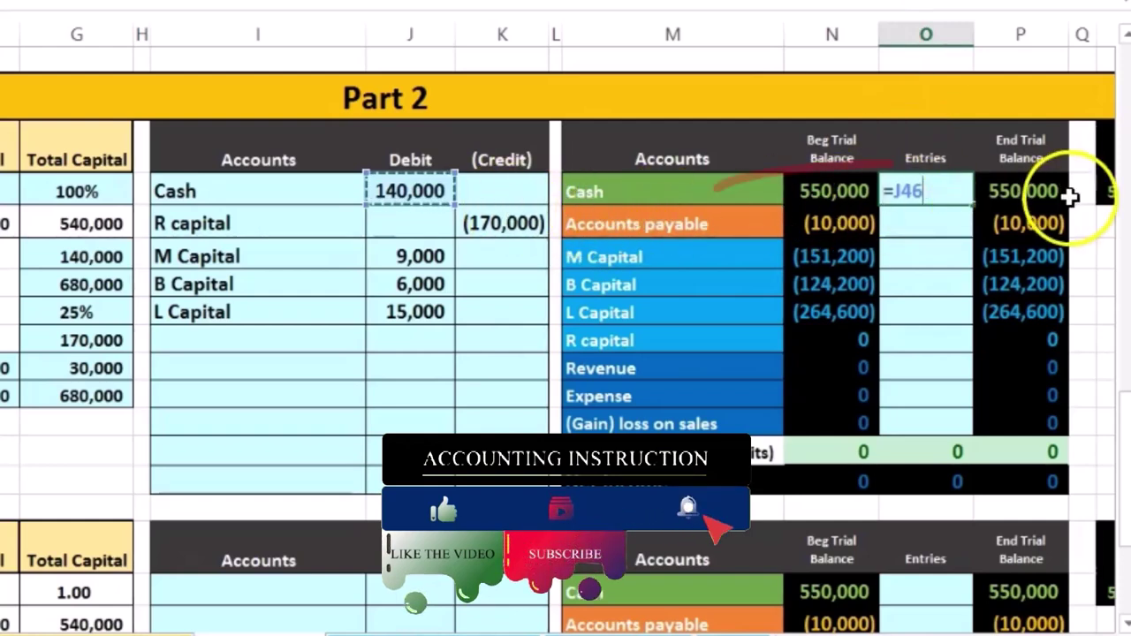
{"action": "key", "text": "Return"}
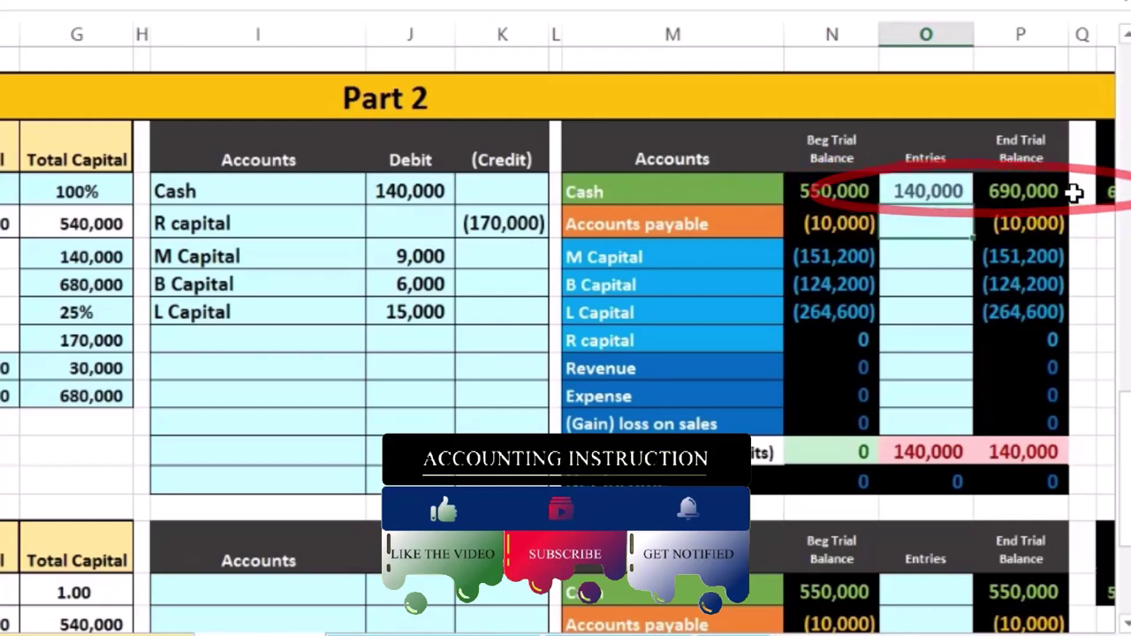
Step: Post the R capital credit to the R capital row of the trial balance's Entries column with =K47
{"action": "left_click", "coordinate": [500, 232]}
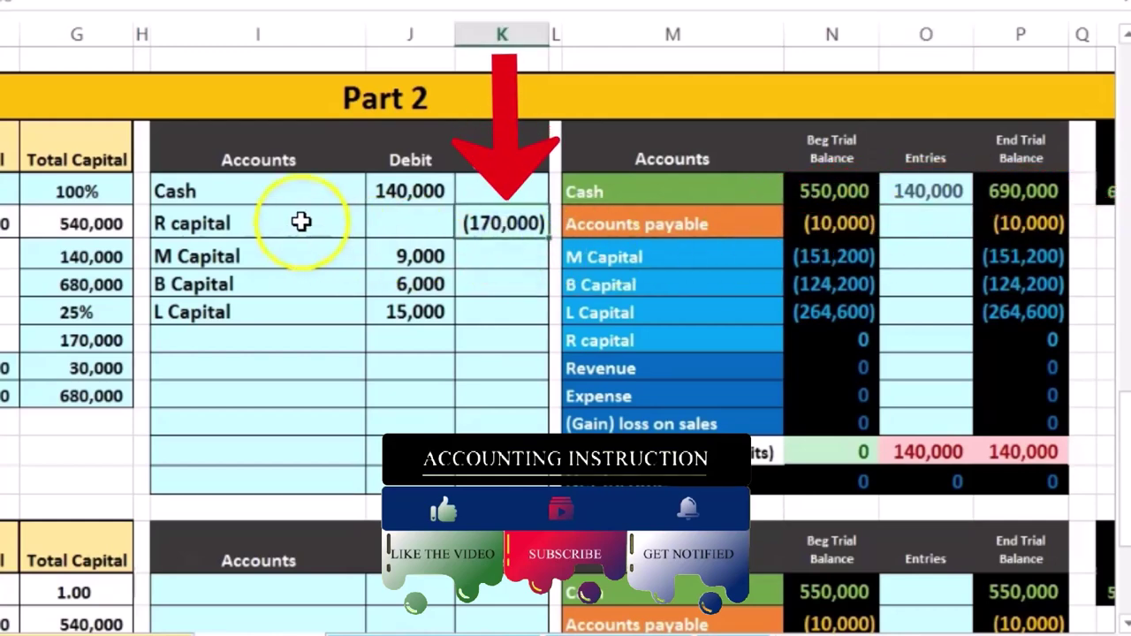
{"action": "left_click_drag", "start_coordinate": [301, 222], "coordinate": [502, 216]}
{"action": "left_click_drag", "start_coordinate": [583, 338], "coordinate": [787, 330]}
{"action": "key", "text": "ctrl+v"}
{"action": "left_click", "coordinate": [927, 341]}
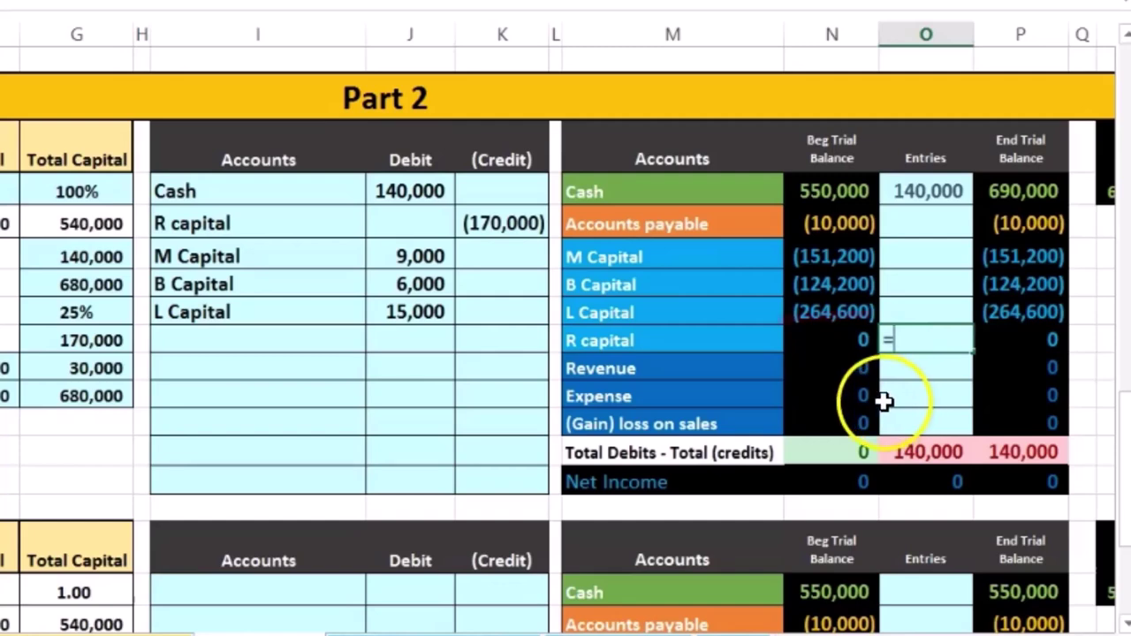
{"action": "type", "text": "="}
{"action": "left_click", "coordinate": [501, 223]}
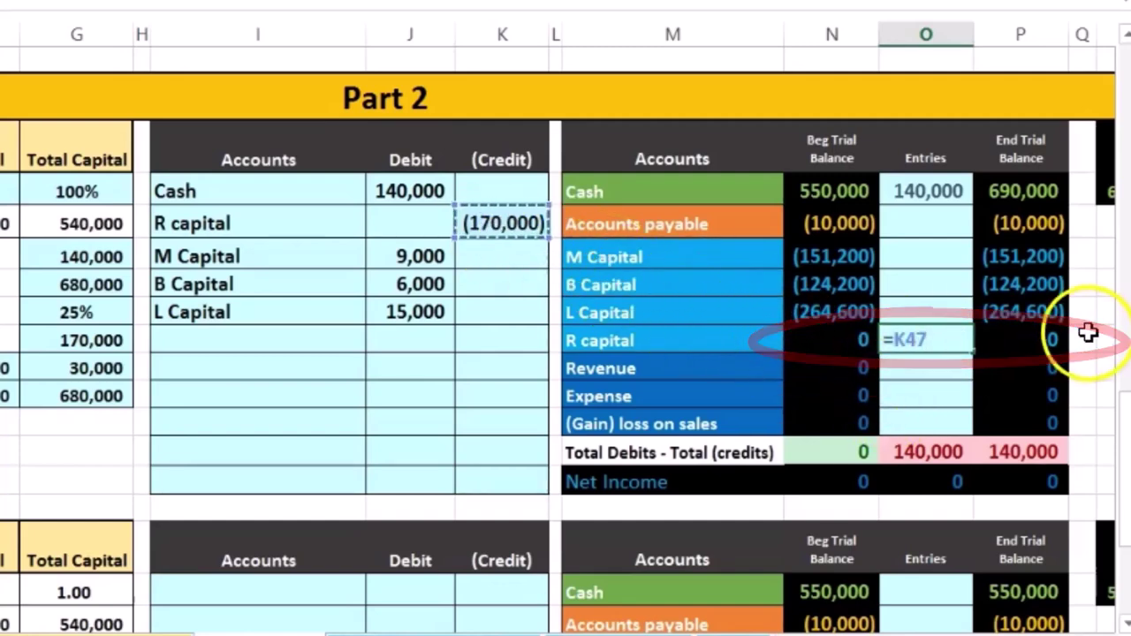
{"action": "key", "text": "Return"}
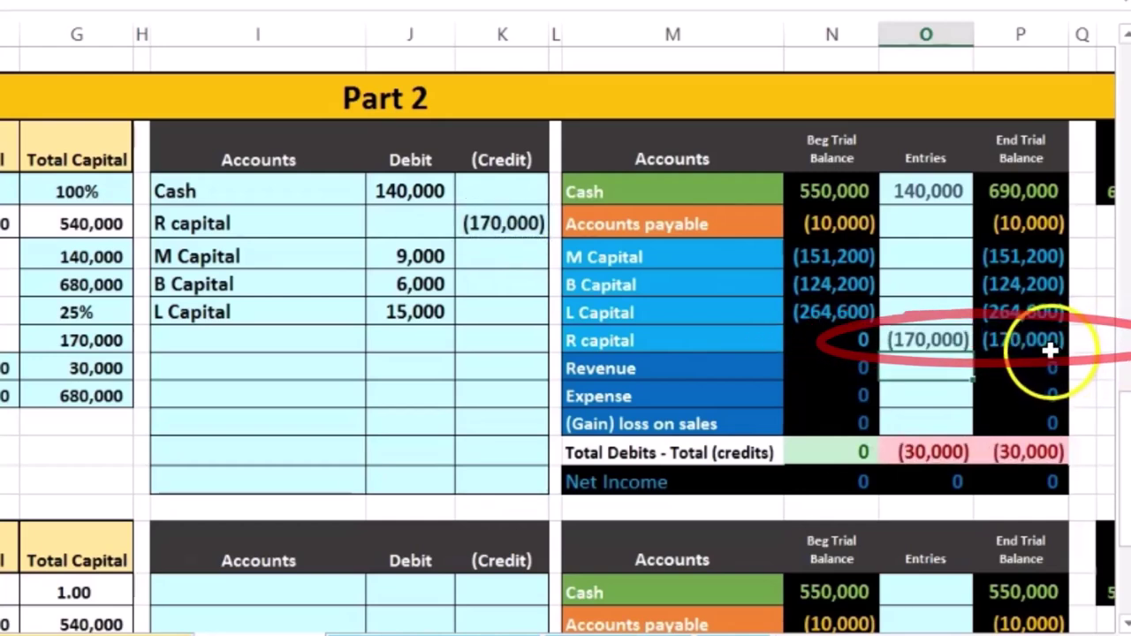
Step: Post the M Capital debit to the M Capital row of the trial balance's Entries column with =J48
{"action": "left_click_drag", "start_coordinate": [296, 257], "coordinate": [408, 256]}
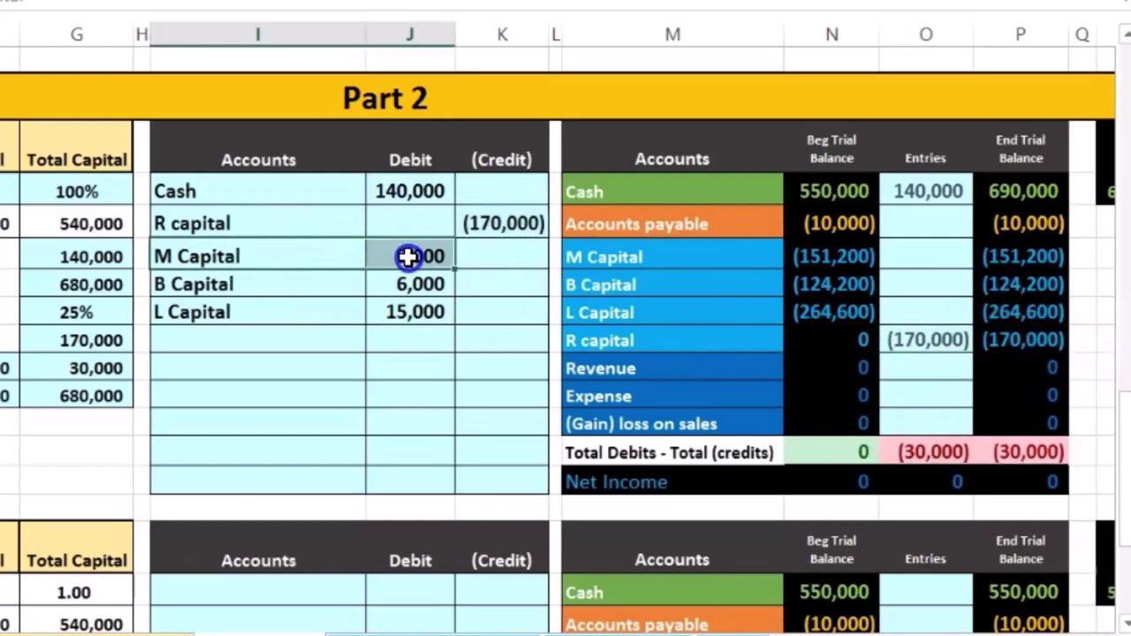
{"action": "left_click_drag", "start_coordinate": [597, 257], "coordinate": [839, 263]}
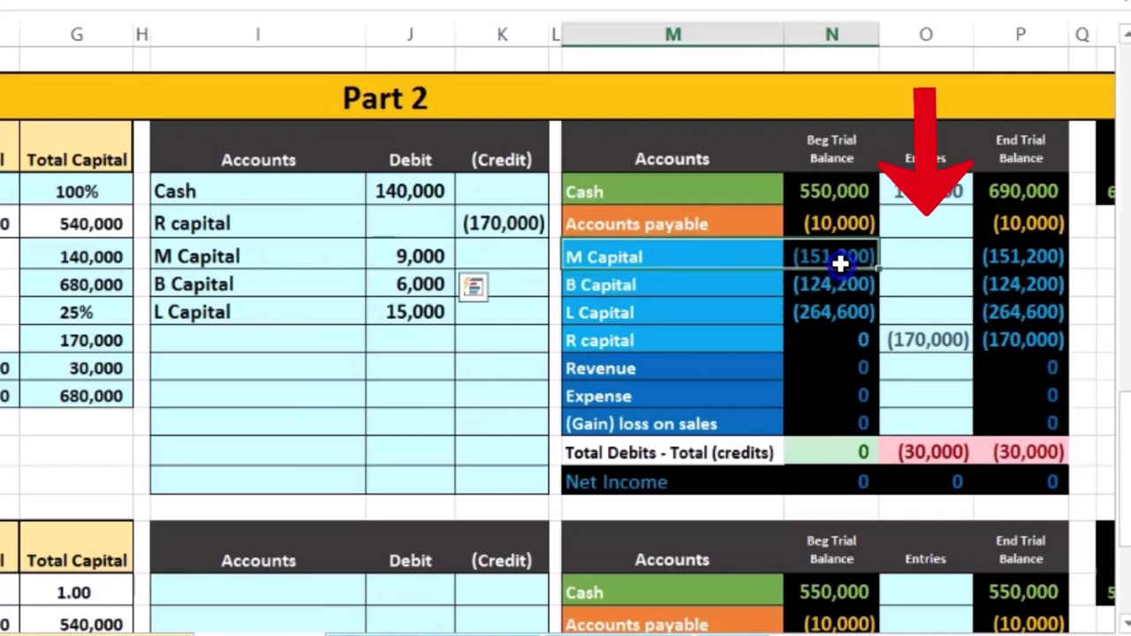
{"action": "left_click", "coordinate": [838, 256]}
{"action": "left_click", "coordinate": [913, 255]}
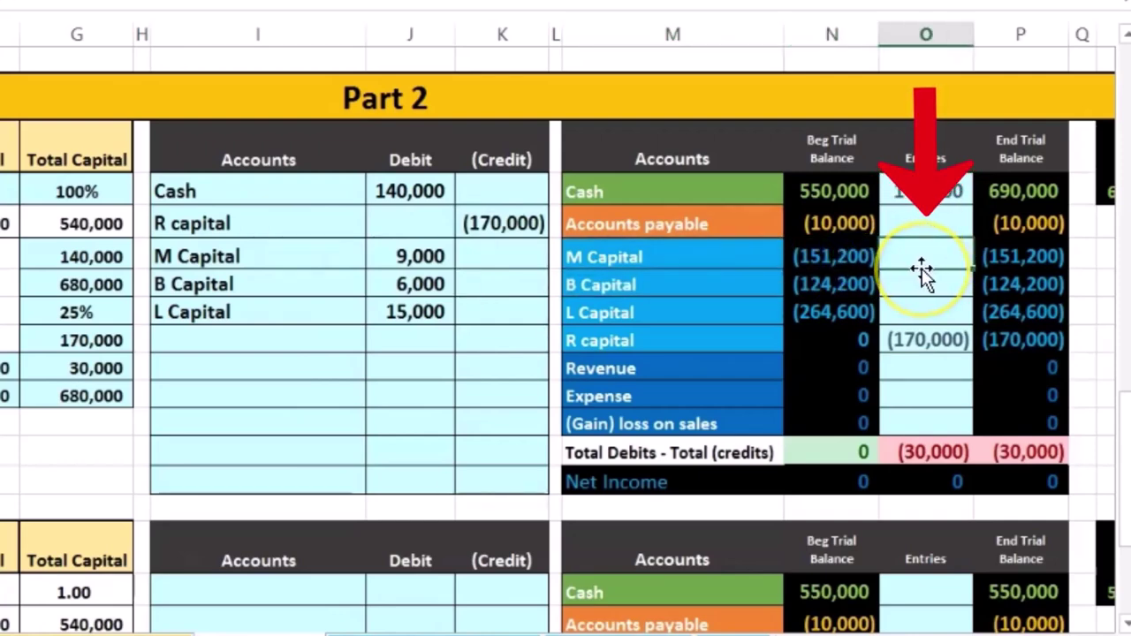
{"action": "type", "text": "="}
{"action": "left_click", "coordinate": [419, 256]}
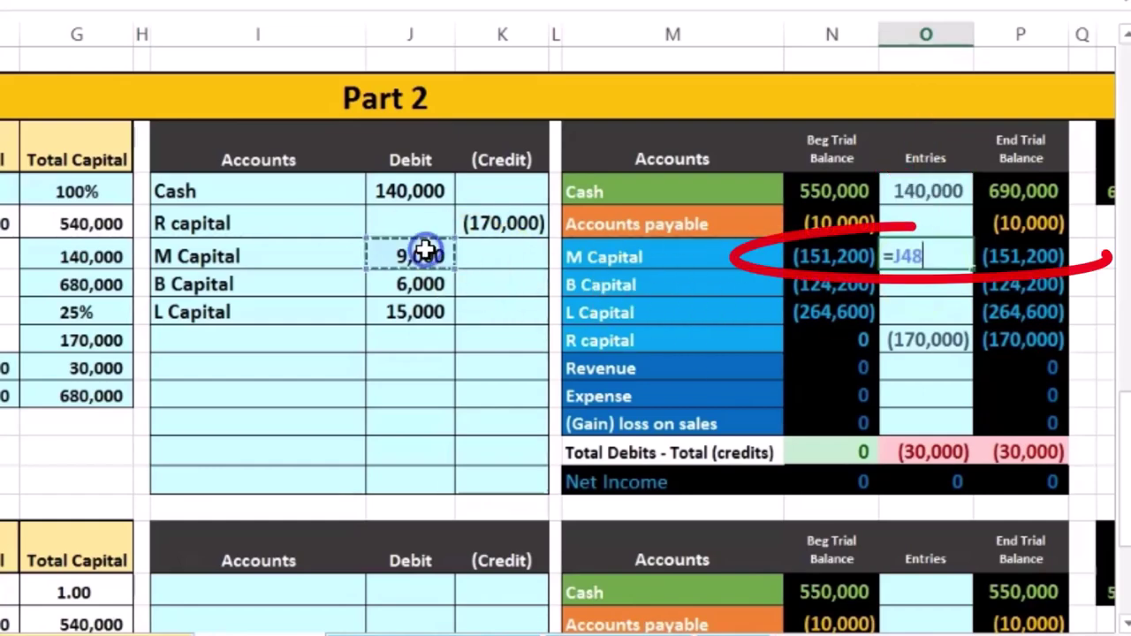